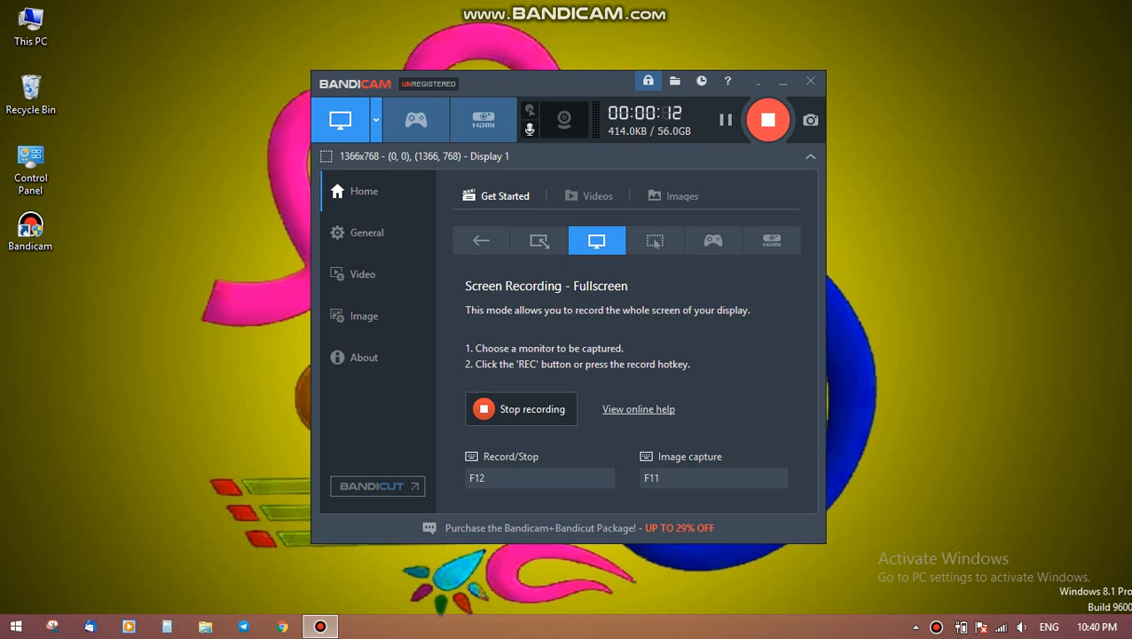
Step: Clear the recorder window from the desktop and create a new Microsoft Office Excel Worksheet file there, keeping its default name
click(783, 82)
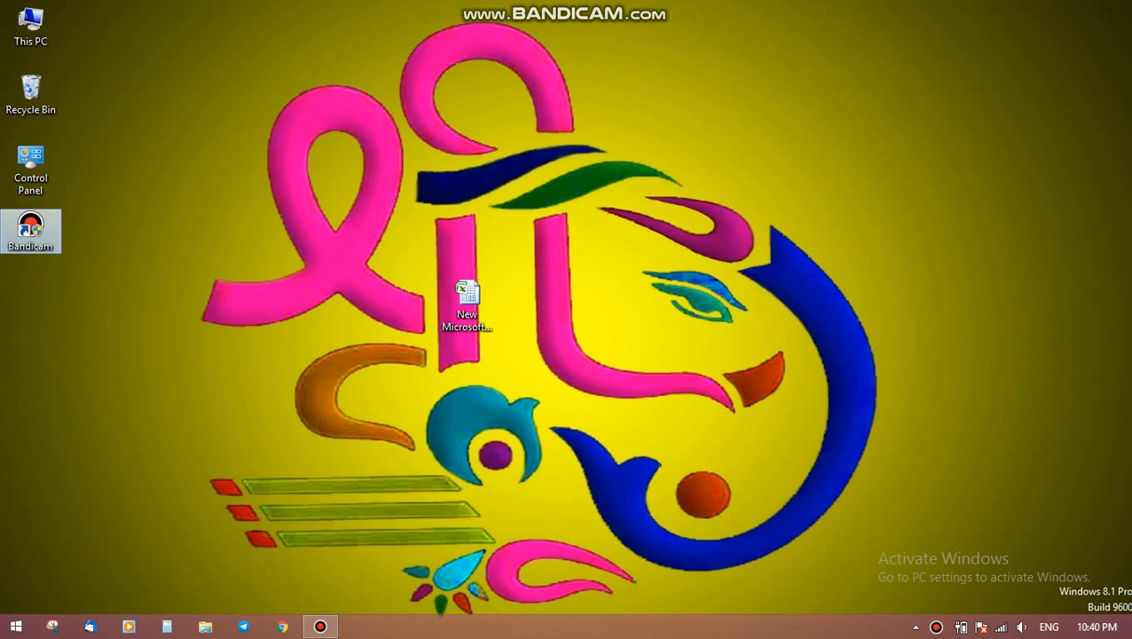
right_click(607, 166)
mouse_move(674, 340)
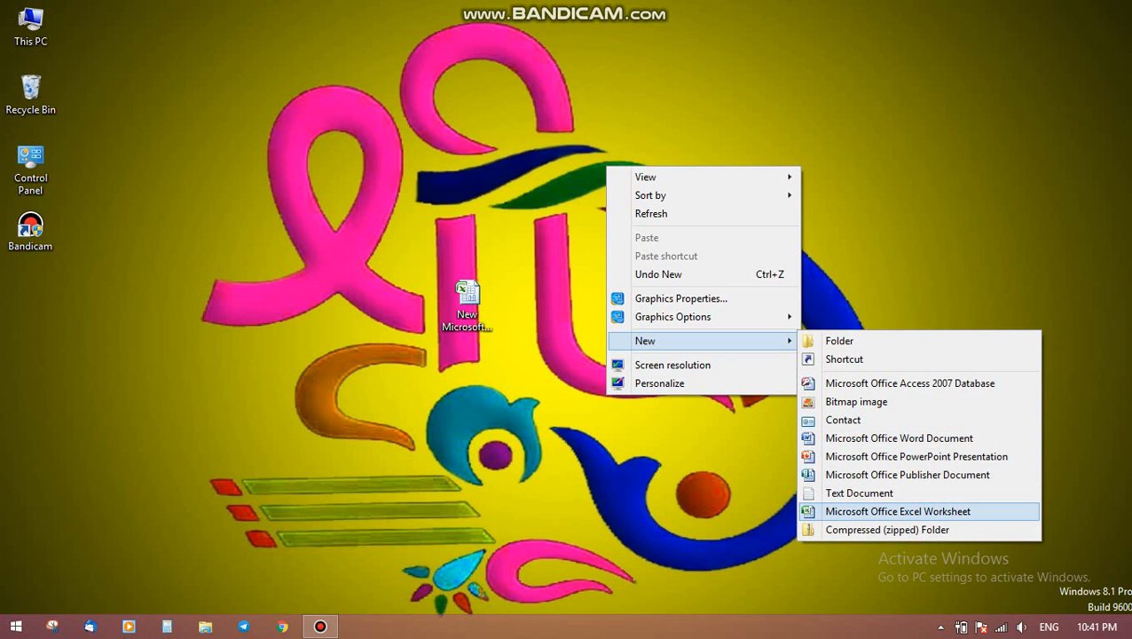
click(898, 511)
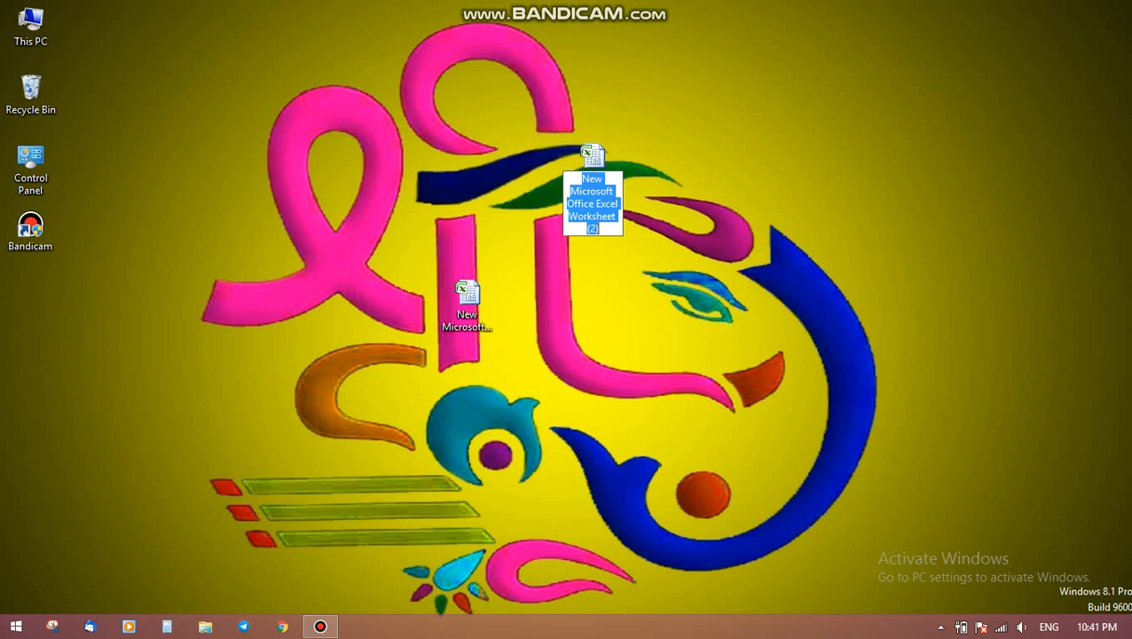
key(Return)
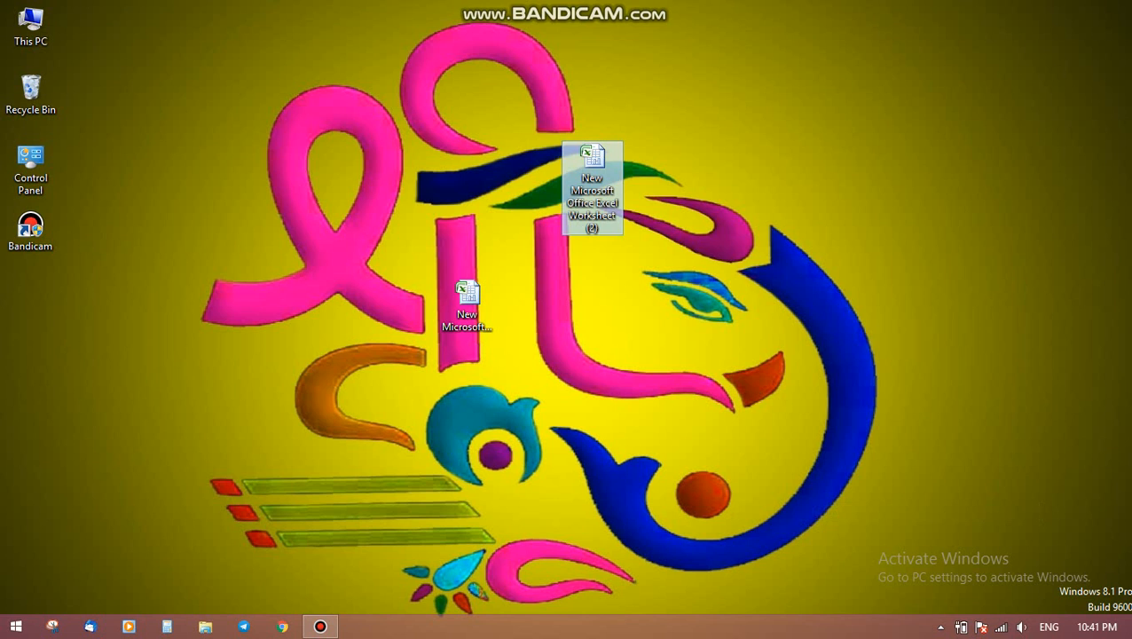
Step: Rename the new worksheet file on the desktop as lklklk and open it in Excel
right_click(596, 215)
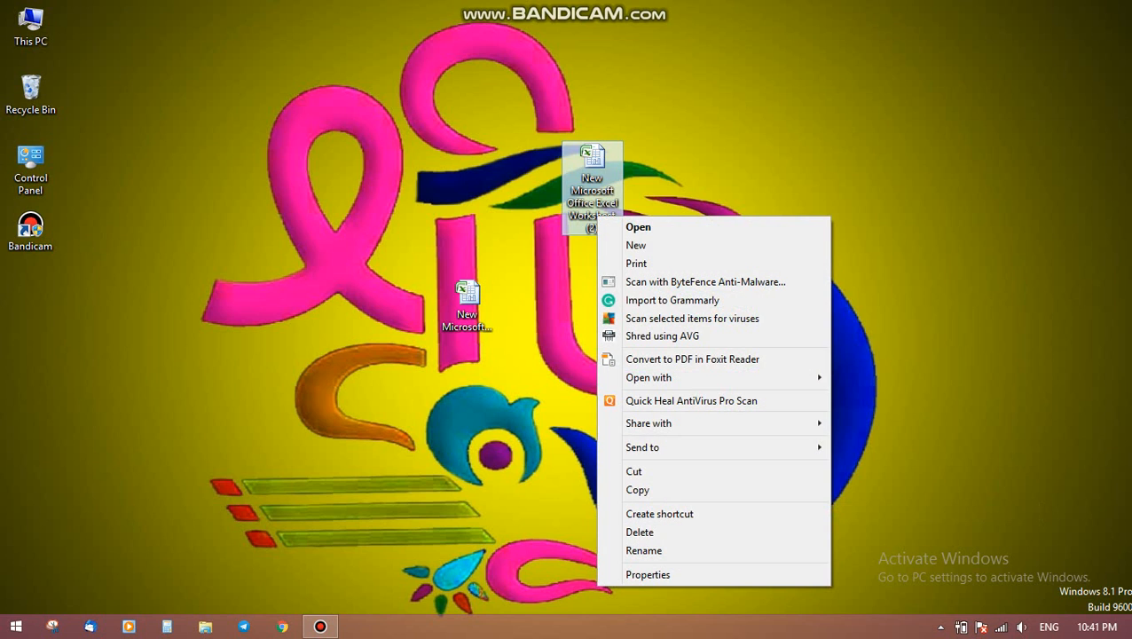
click(643, 551)
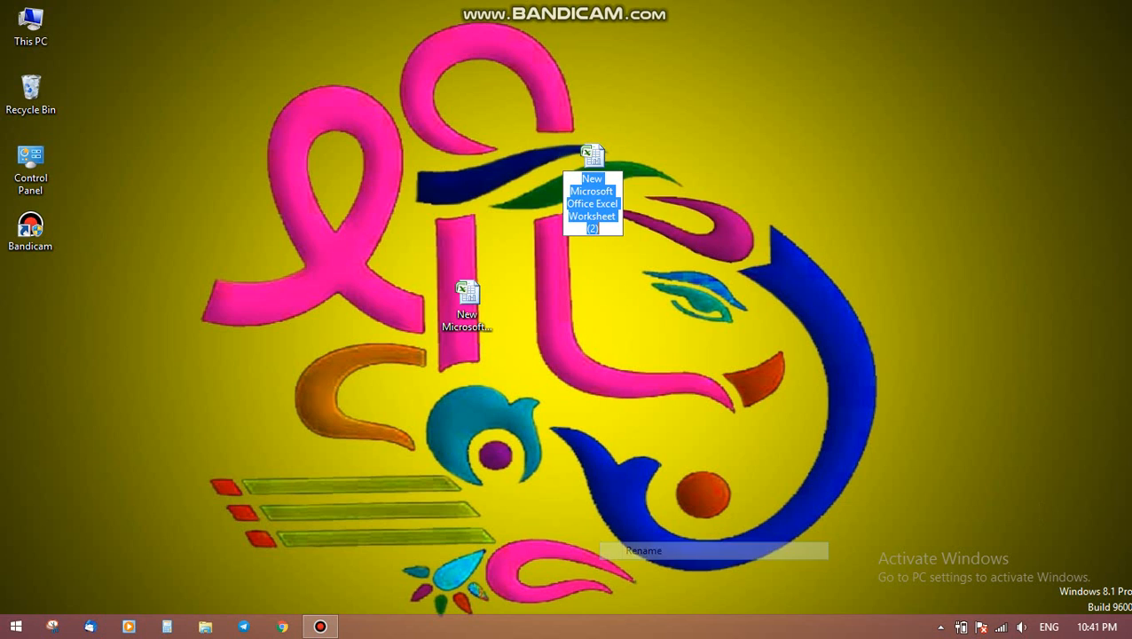
text(lklklk)
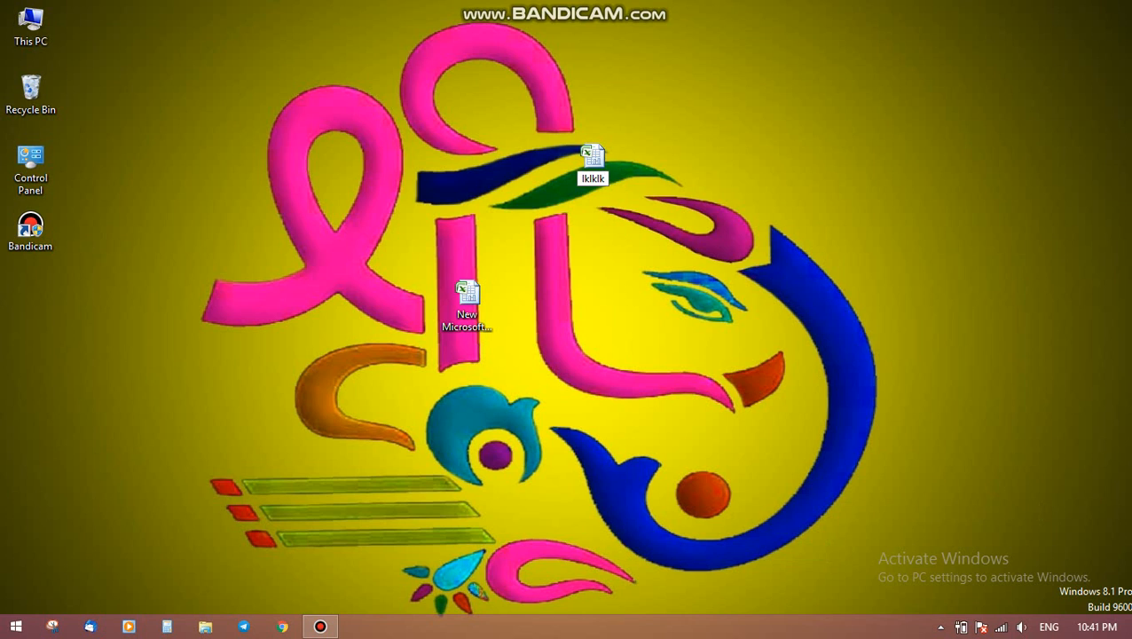
key(Return)
double_click(593, 159)
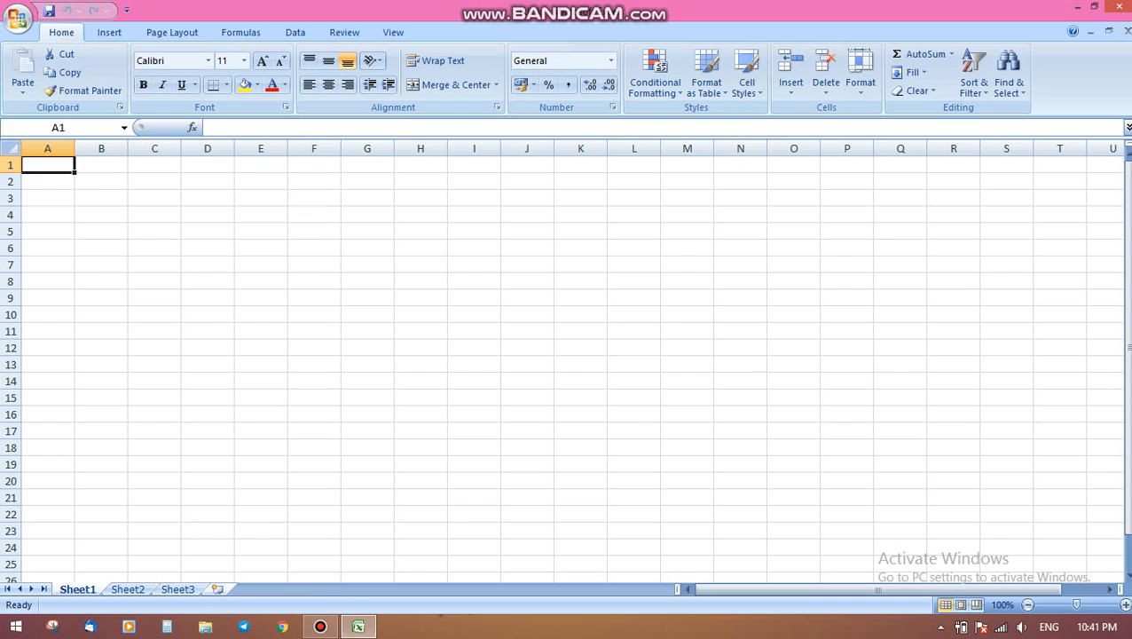
Step: Add eight new worksheets to the workbook, Sheet4 through Sheet11
click(216, 589)
click(267, 590)
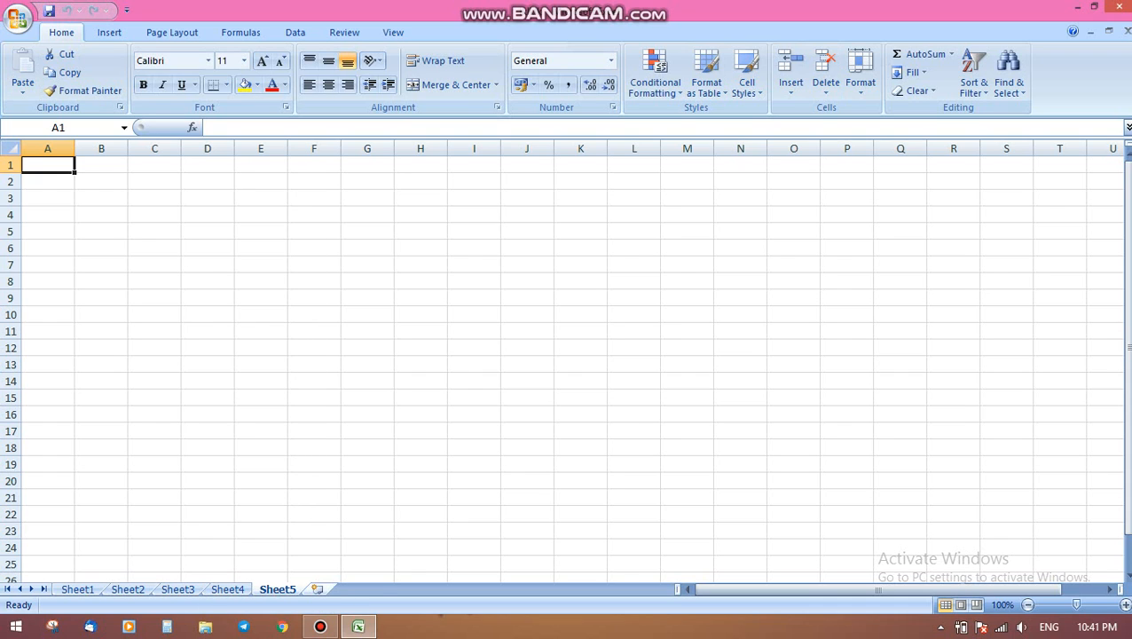
click(316, 589)
click(366, 589)
click(417, 589)
click(467, 589)
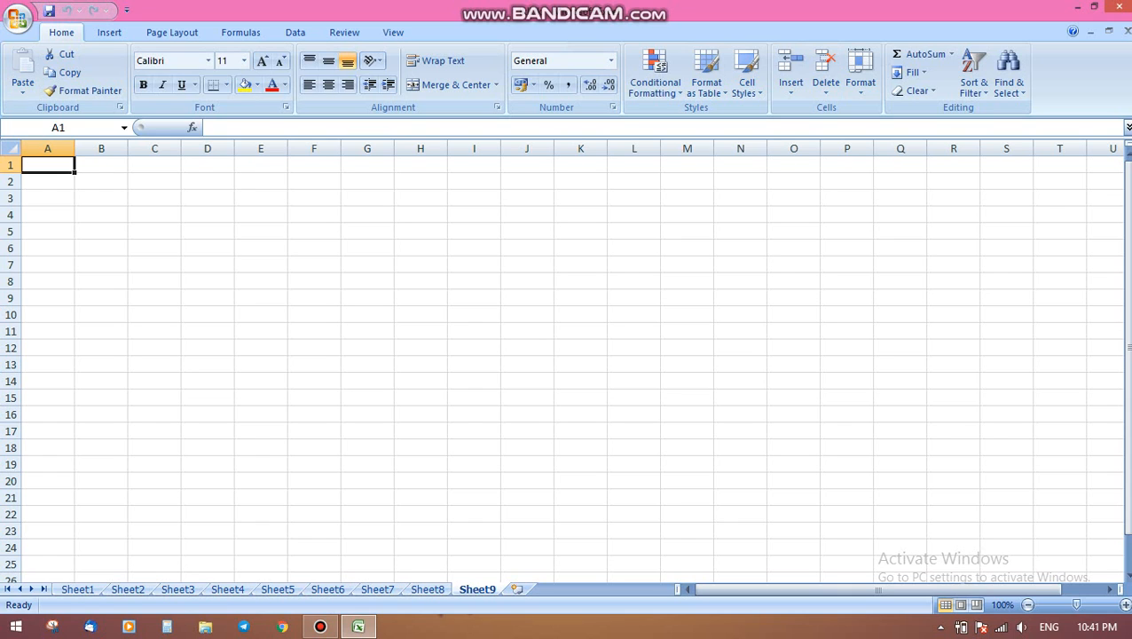
click(517, 590)
click(568, 589)
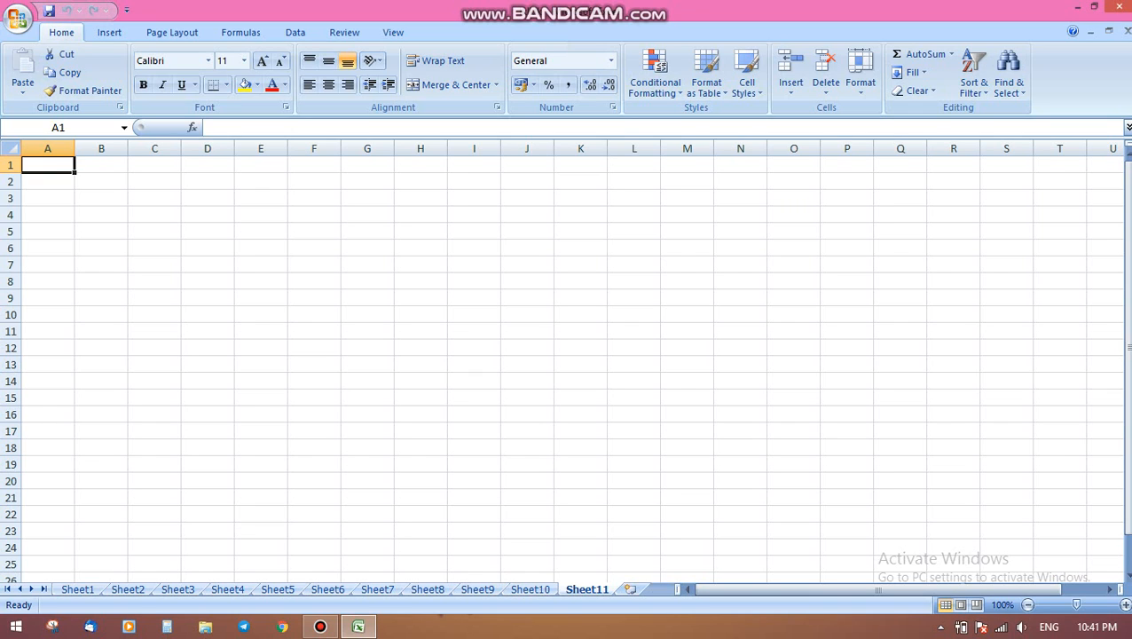
Step: Return to Sheet1 and select cell H10, followed by cell O1 in the first row
click(77, 589)
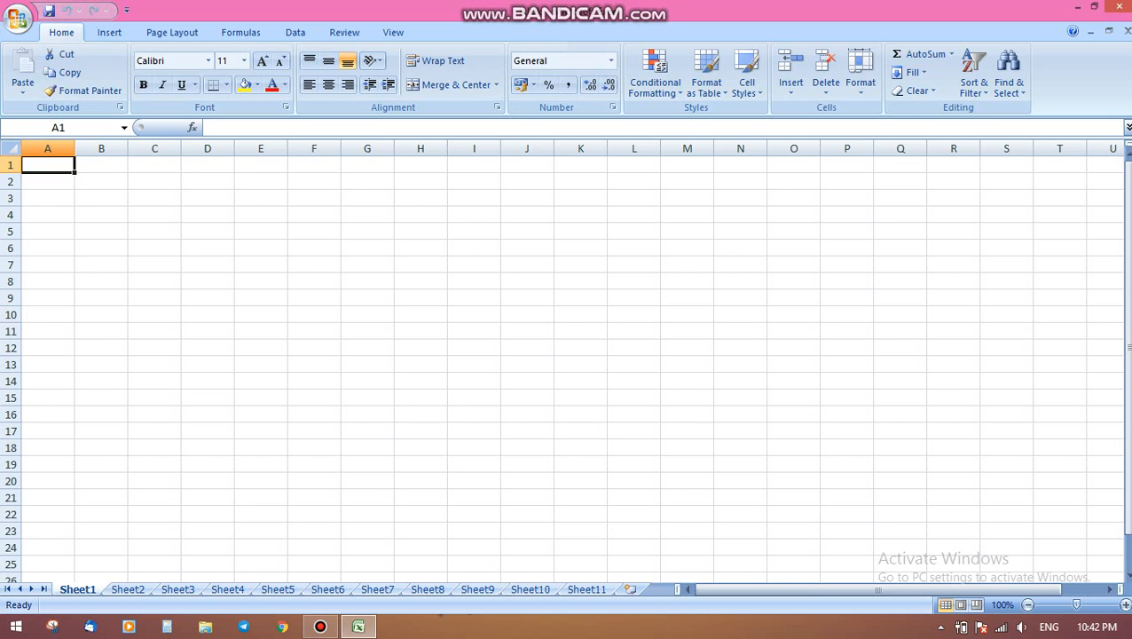
click(421, 314)
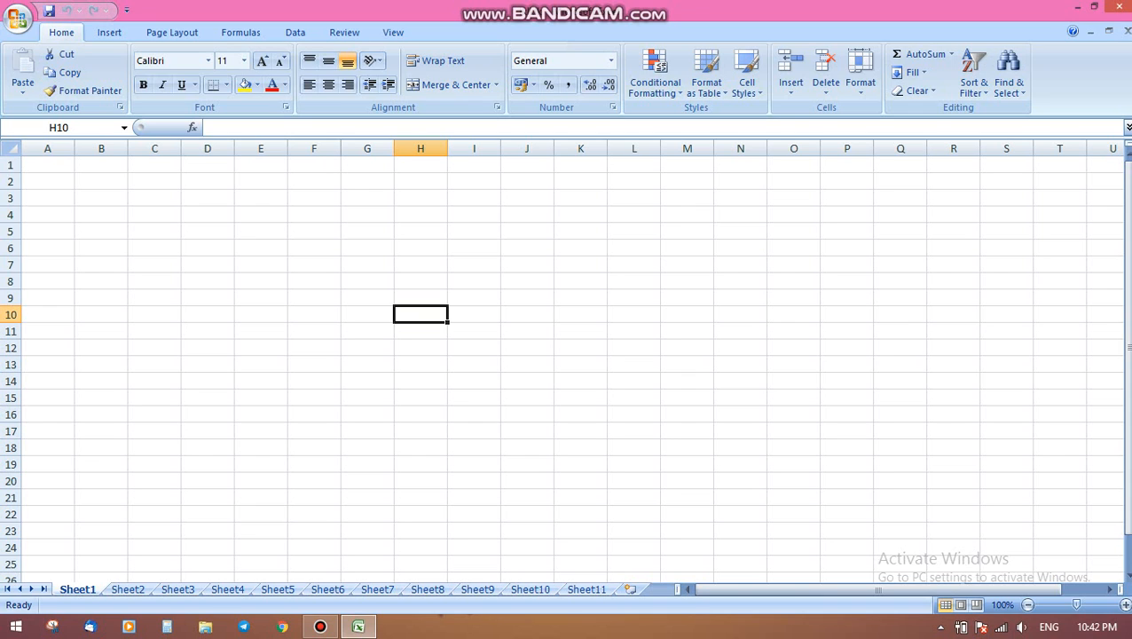
click(793, 165)
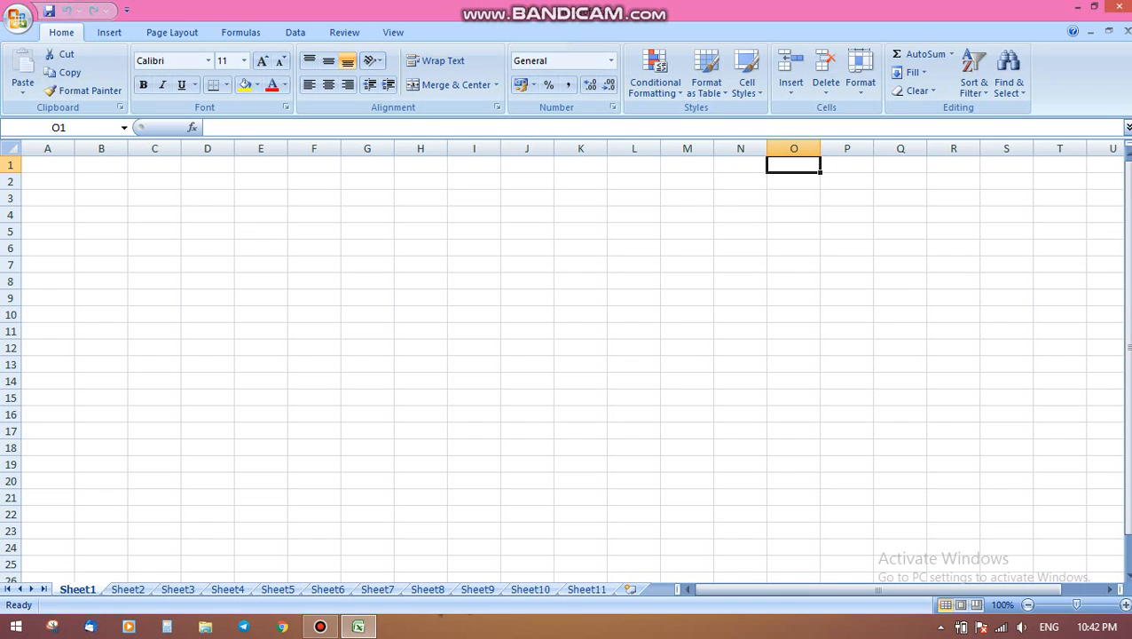
Step: Examine how the column lettering continues past Z by moving the cell selection along row 1 from P1 to CG1
click(846, 165)
key(Right)
key(Right)
key(Right)
key(Right)
key(Right)
key(Right)
key(Right)
key(Right)
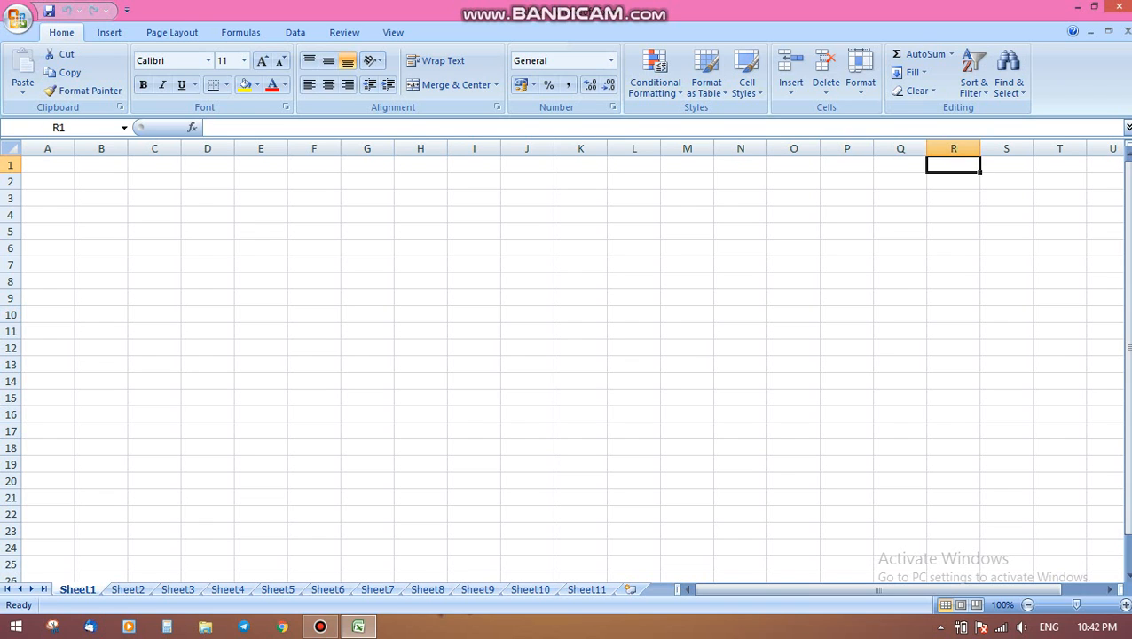
key(Right)
key(Right)
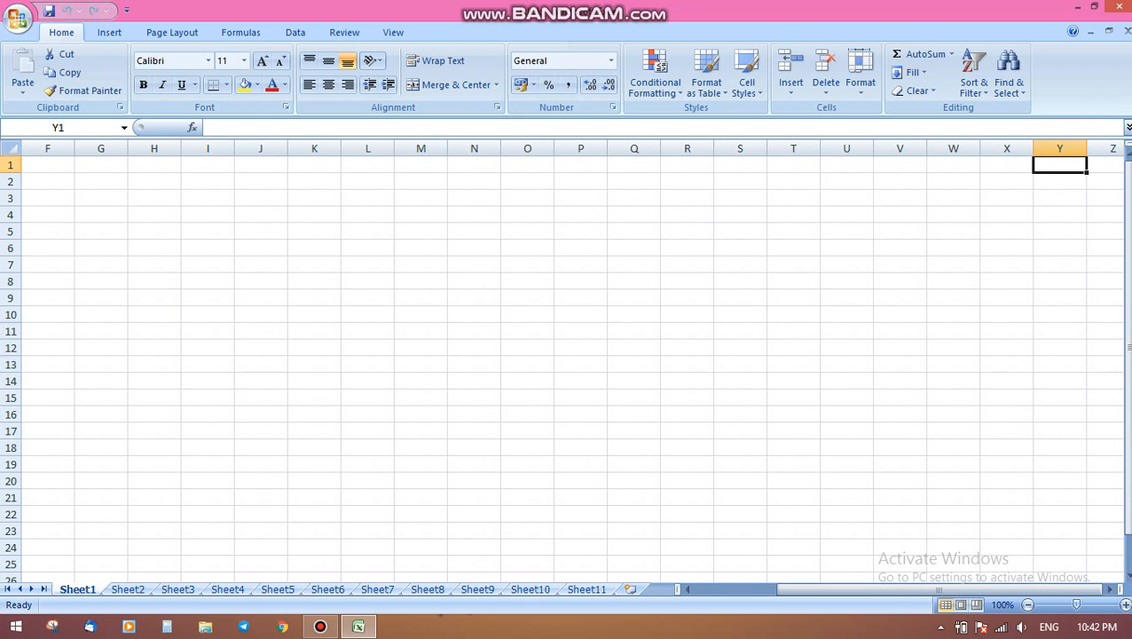
key(Right)
key(Right)
key(Right)
key(Right)
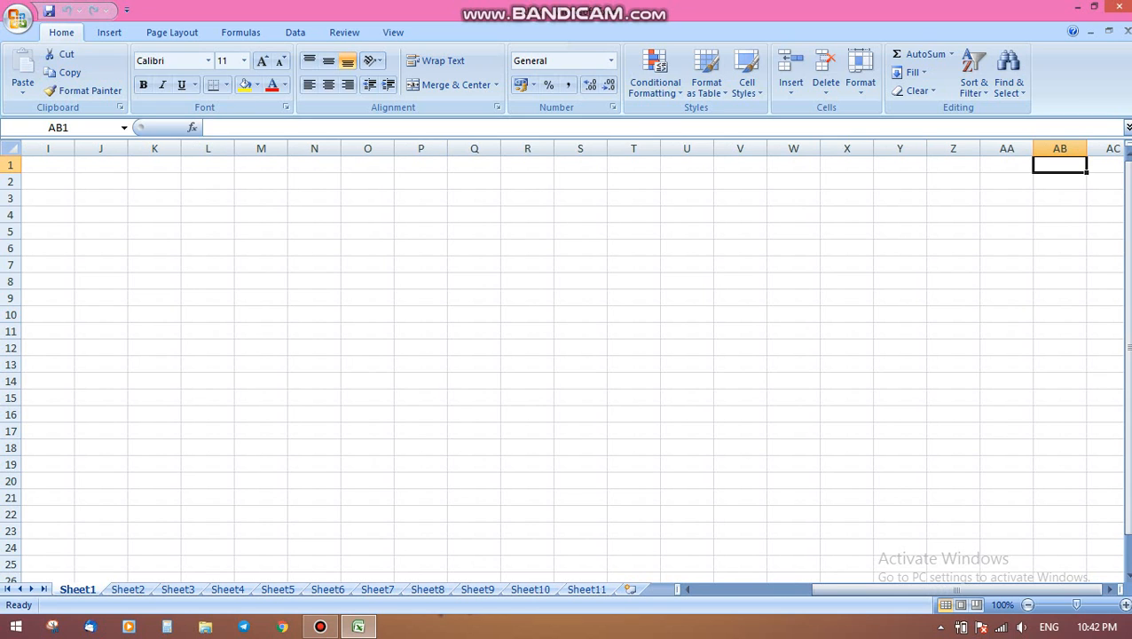
key(Right)
key(Right)
key(Right)
key(Right)
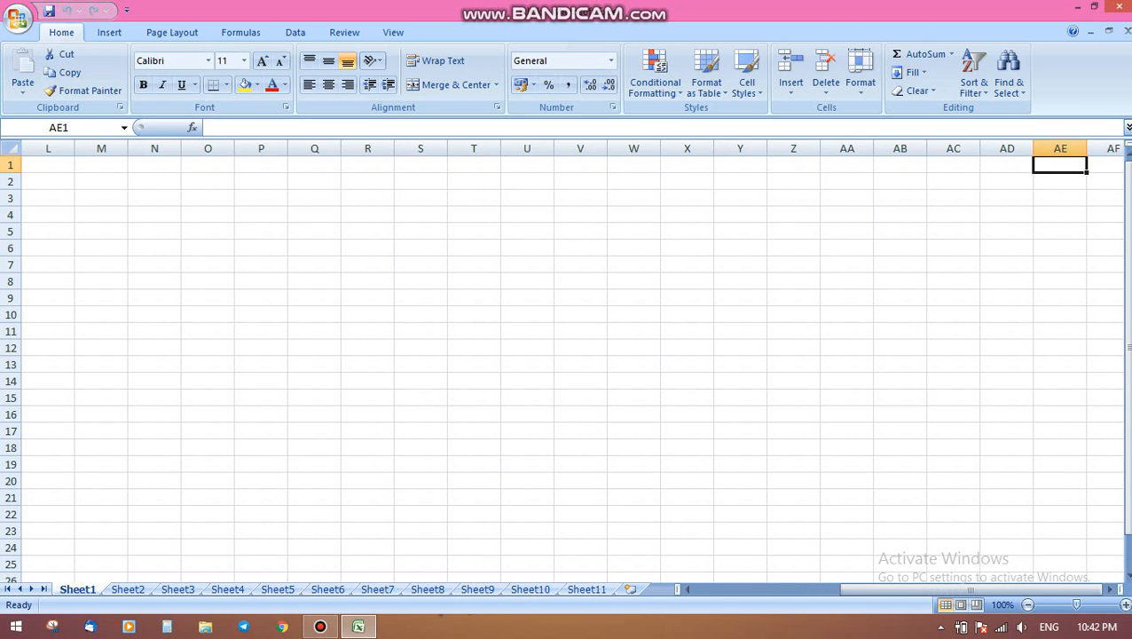
key(Right)
key(Right)
key(Right)
key(Right)
key(Right)
key(Right)
key(Right)
key(Right)
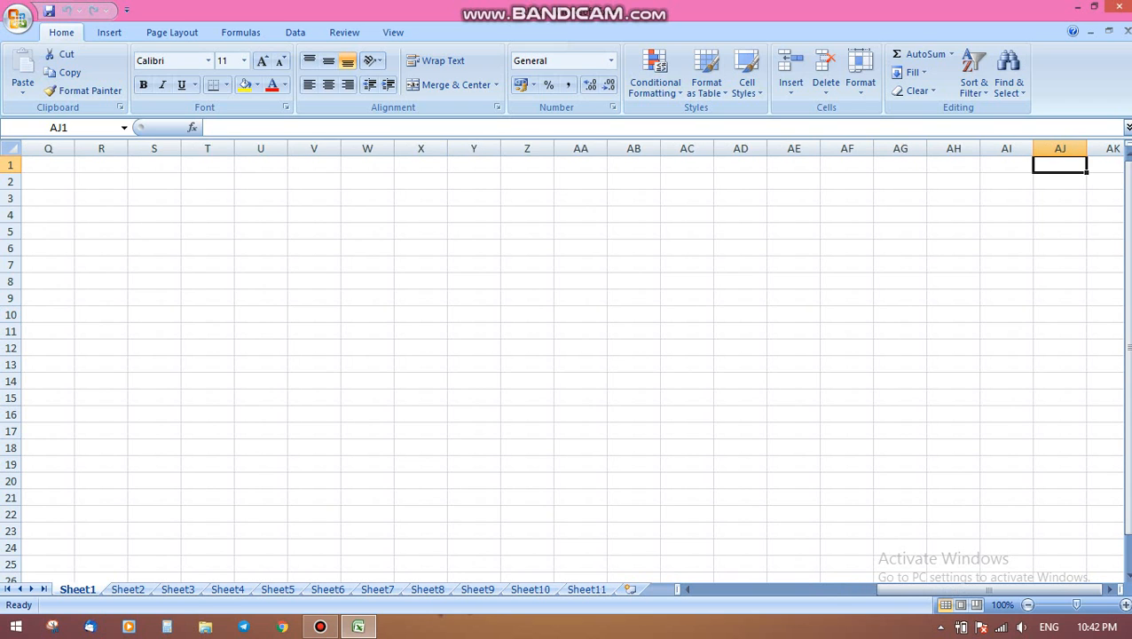
key(Right)
key(Right)
key(Right)
key(Right)
key(Right)
key(Right)
key(Right)
key(Right)
key(Right)
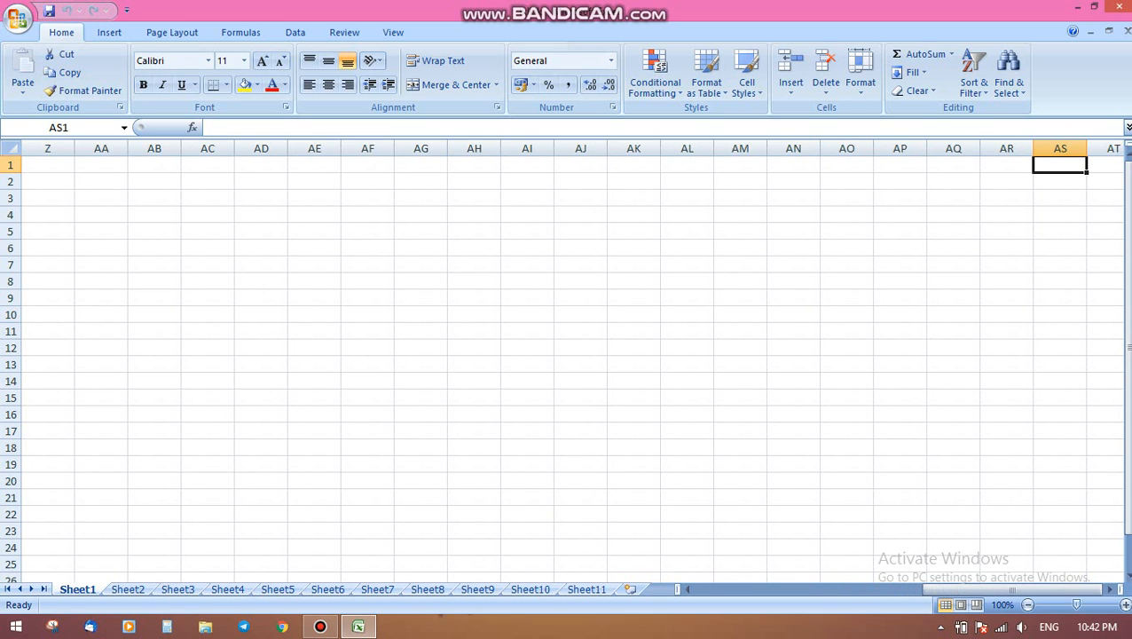
key(Right)
key(Right)
key(Right)
key(Right)
key(Right)
key(Right)
key(Right)
key(Right)
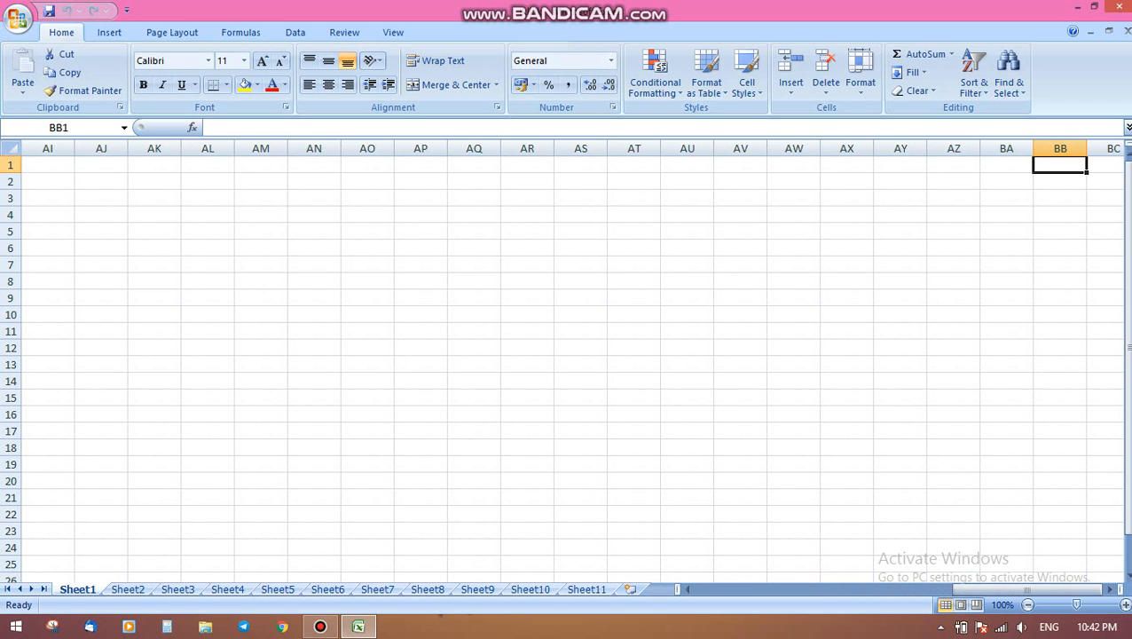
key(Right)
key(Right)
key(Right)
key(Right)
key(Right)
key(Right)
key(Right)
key(Right)
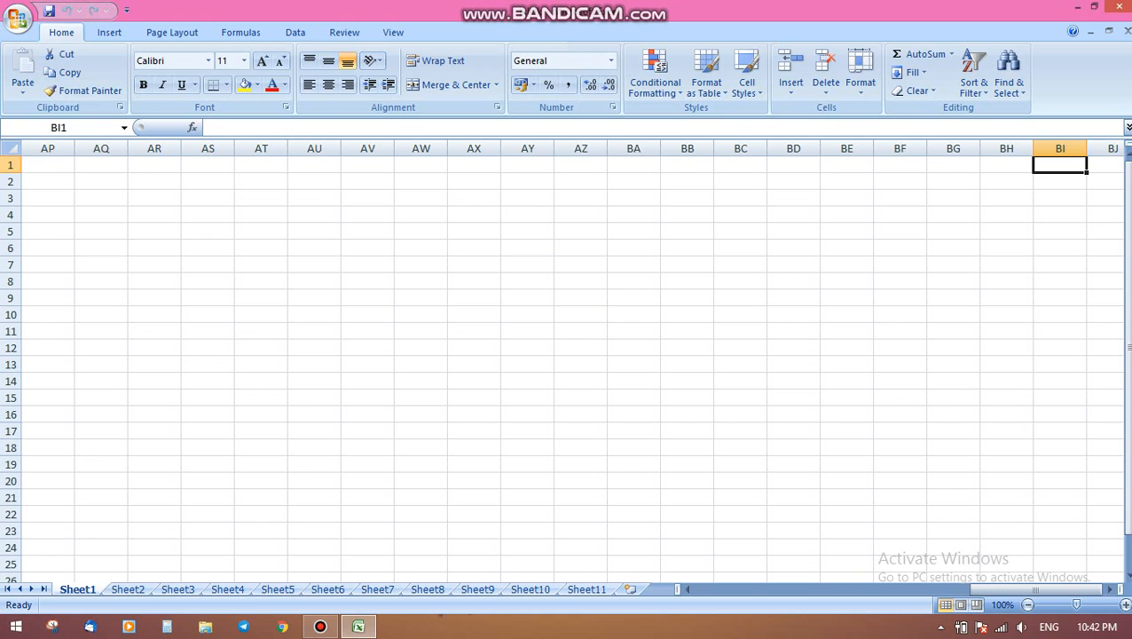
key(Right)
key(Right)
key(Right)
key(Right)
key(Right)
key(Right)
key(Right)
key(Right)
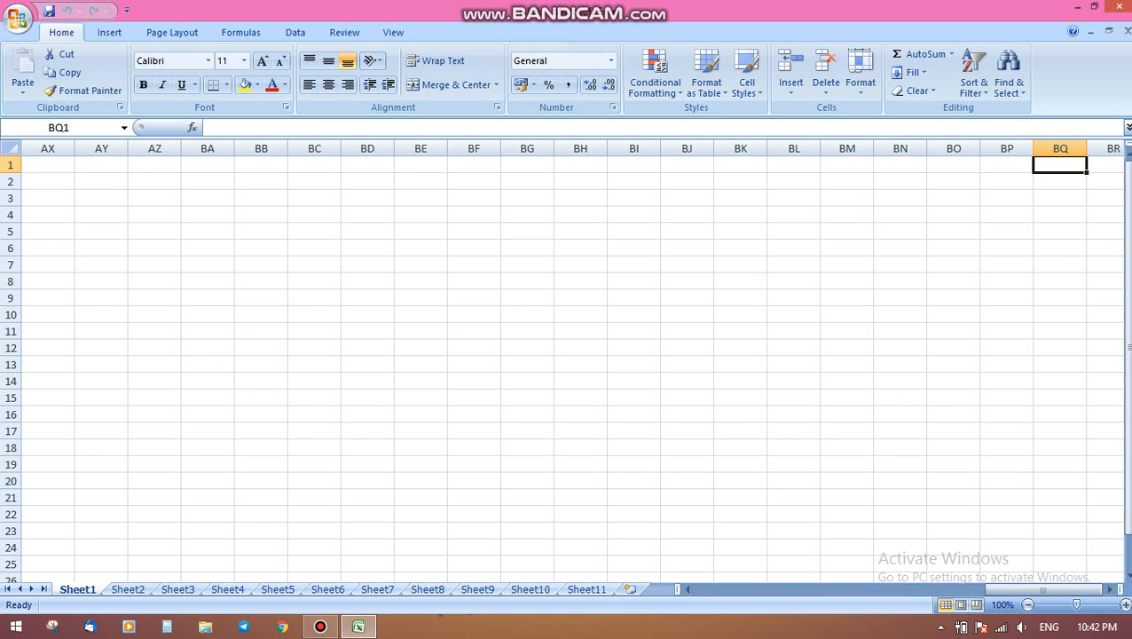
key(Right)
key(Right)
key(Right)
key(Right)
key(Right)
key(Right)
key(Right)
key(Right)
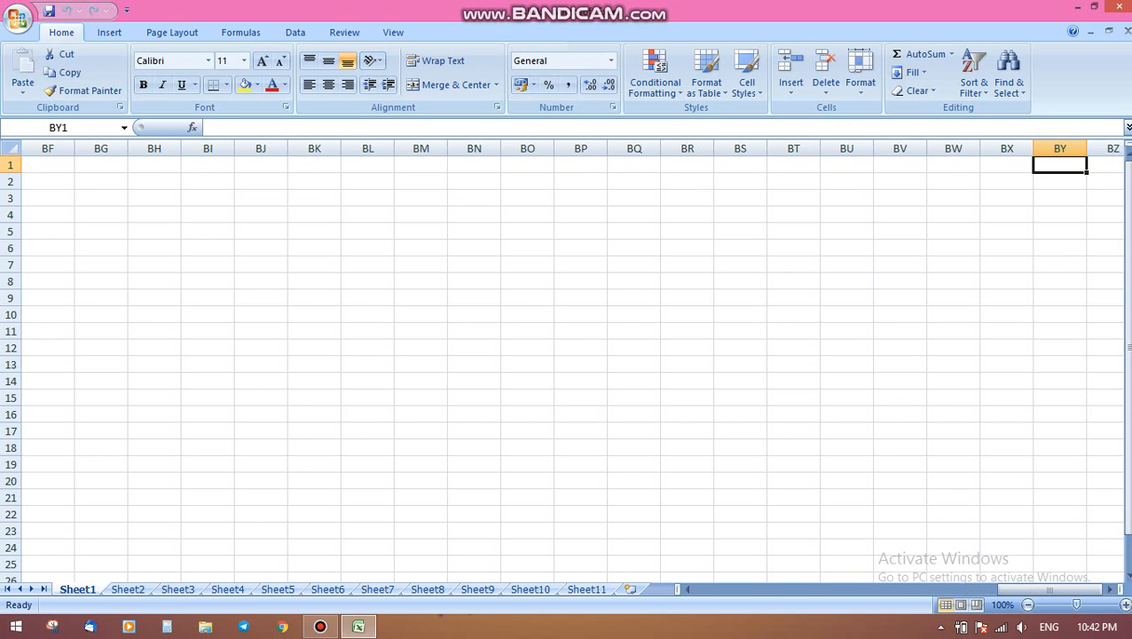
key(Right)
key(Right)
key(Right)
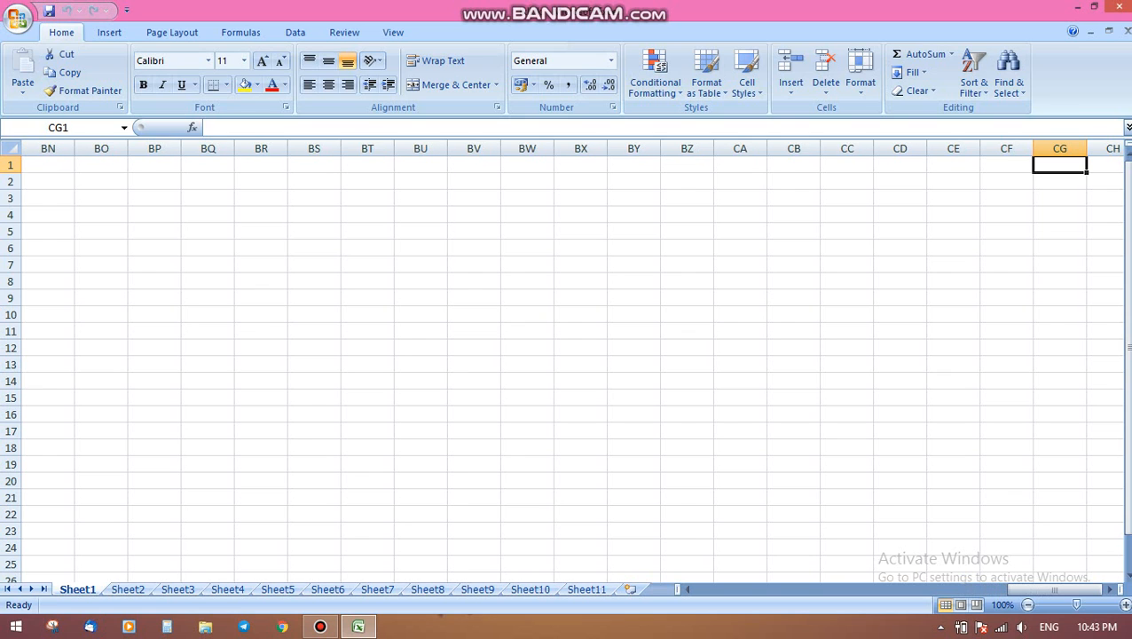
Step: Move the cell selection back along row 1 from CG1 to T1, reviewing the column letters in reverse order
key(Left)
key(Left)
key(Left)
key(Left)
key(Left)
key(Left)
key(Left)
key(Left)
key(Left)
key(Left)
key(Left)
key(Left)
key(Left)
key(Left)
key(Left)
key(Left)
key(Left)
key(Left)
key(Left)
key(Left)
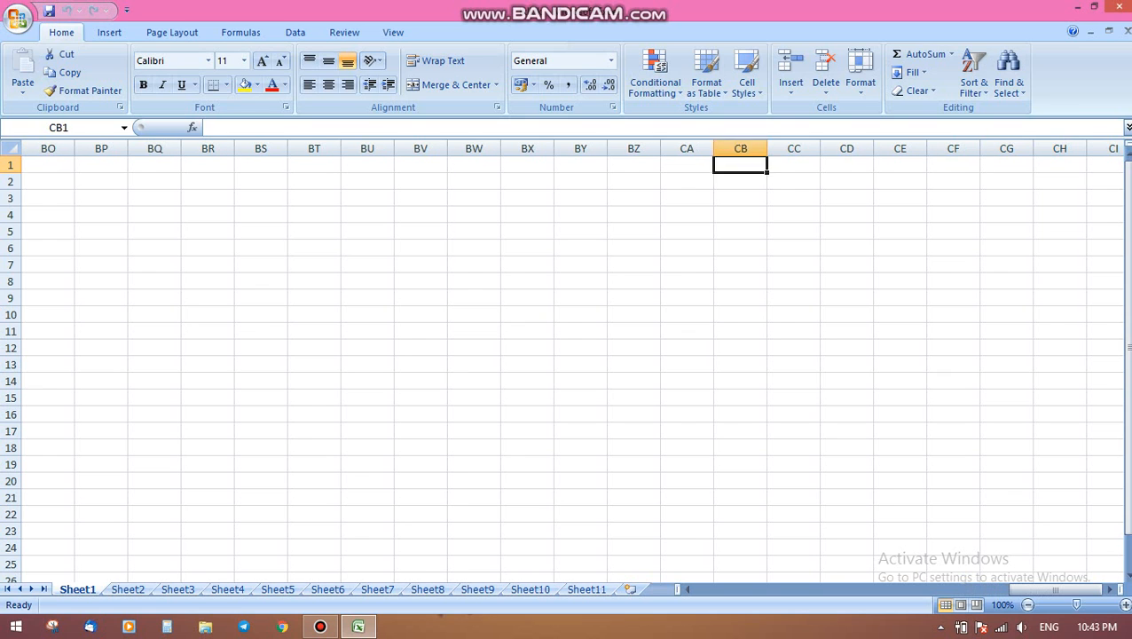
key(Left)
key(Left)
key(Left)
key(Left)
key(Left)
key(Left)
key(Left)
key(Left)
key(Left)
key(Left)
key(Left)
key(Left)
key(Left)
key(Left)
key(Left)
key(Left)
key(Left)
key(Left)
key(Left)
key(Left)
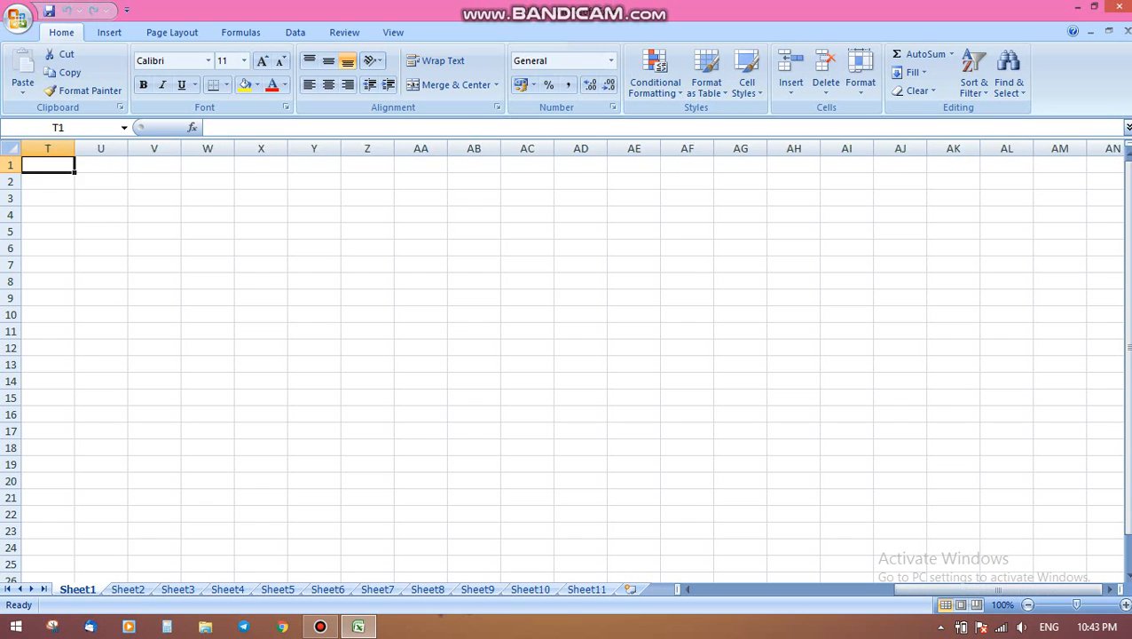
Step: Examine how the row numbering continues by moving the cell selection down the sheet from row 1, well beyond the rows initially displayed
key(Down)
key(Down)
key(Down)
key(Down)
key(Down)
key(Down)
key(Down)
key(Down)
key(Down)
key(Down)
key(Down)
key(Down)
key(Down)
key(Down)
key(Down)
key(Down)
key(Down)
key(Down)
key(Down)
key(Down)
key(Down)
key(Down)
key(Down)
key(Down)
key(Down)
key(Down)
key(Down)
key(Down)
key(Down)
key(Down)
key(Down)
key(Down)
key(Down)
key(Down)
key(Down)
key(Down)
key(Down)
key(Down)
key(Down)
key(Down)
key(Down)
key(Down)
key(Down)
key(Down)
key(Down)
key(Down)
key(Down)
key(Down)
key(Down)
key(Down)
key(Down)
key(Down)
key(Down)
key(Down)
key(Down)
key(Down)
key(Down)
key(Down)
key(Down)
key(Down)
key(Down)
key(Down)
key(Down)
key(Down)
key(Down)
key(Down)
key(Down)
key(Down)
key(Down)
key(Down)
key(Down)
key(Down)
key(Down)
key(Down)
key(Down)
key(Down)
key(Down)
key(Down)
key(Down)
key(Down)
key(Down)
Step: Move the cell selection back up through the rows to cell A1, reviewing the row numbers in reverse order
key(Up)
key(Up)
key(Up)
key(Up)
key(Up)
key(Up)
key(Up)
key(Up)
key(Up)
key(Up)
key(Up)
key(Up)
key(Up)
key(Up)
key(Up)
key(Up)
key(Up)
key(Up)
key(Up)
key(Up)
key(Up)
key(Up)
key(Up)
key(Up)
key(Up)
key(Up)
key(Up)
key(Up)
key(Up)
key(Up)
key(Up)
key(Up)
key(Up)
key(Up)
key(Up)
key(Up)
key(Up)
key(Up)
key(Up)
key(Up)
key(Up)
key(Up)
key(Up)
key(Up)
key(Up)
key(Up)
key(Up)
key(Up)
key(Up)
key(Up)
key(Up)
key(Up)
key(Up)
key(Up)
key(Up)
key(Up)
key(Up)
key(Up)
key(Up)
key(Up)
key(Up)
key(Up)
key(Up)
key(Up)
key(Up)
key(Up)
key(Up)
key(Up)
key(Up)
key(Up)
key(Up)
key(Up)
key(Up)
key(Up)
key(Up)
key(Up)
key(Up)
key(Up)
key(Up)
key(Up)
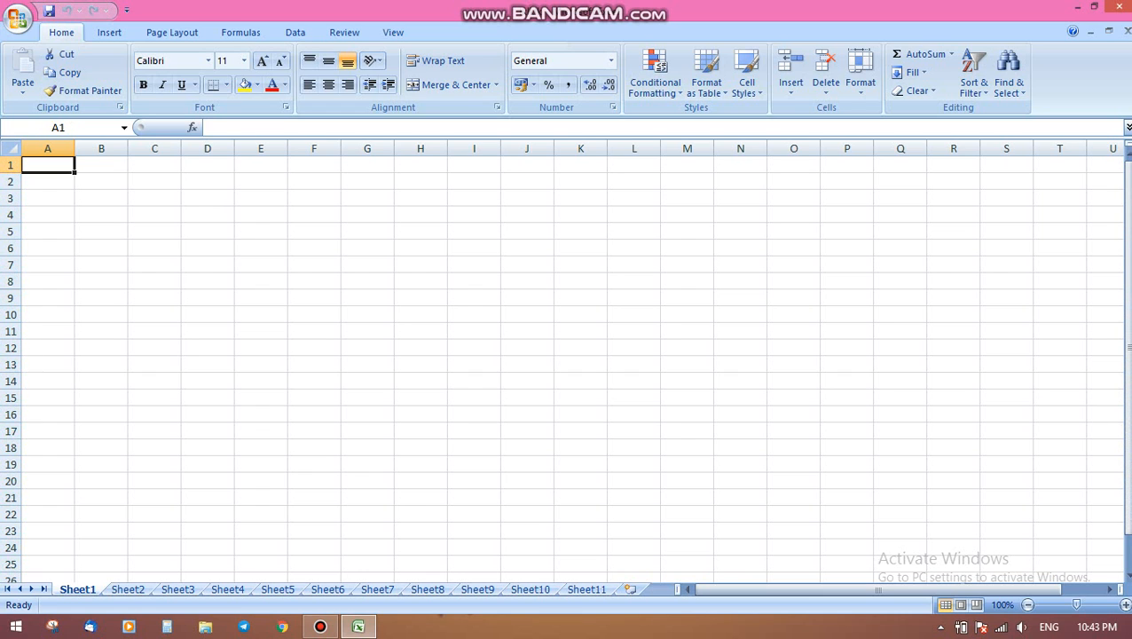
Step: Move the cell selection from A1 across to C1, down to C4 and across to F4, reviewing the cell addresses
key(Right)
key(Right)
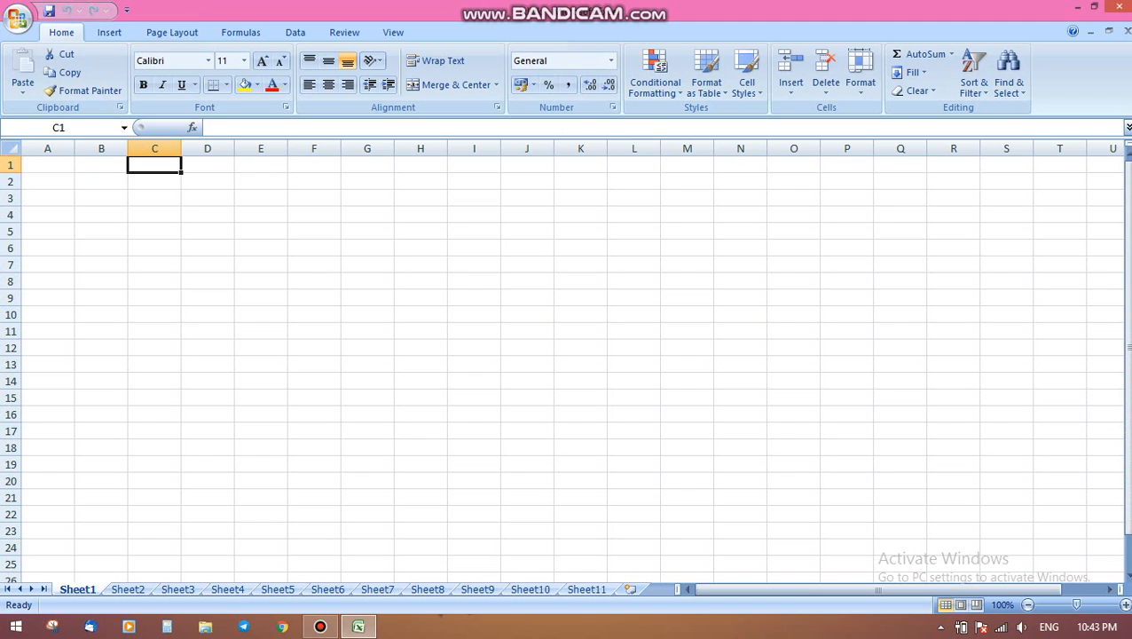
key(Down)
key(Down)
key(Down)
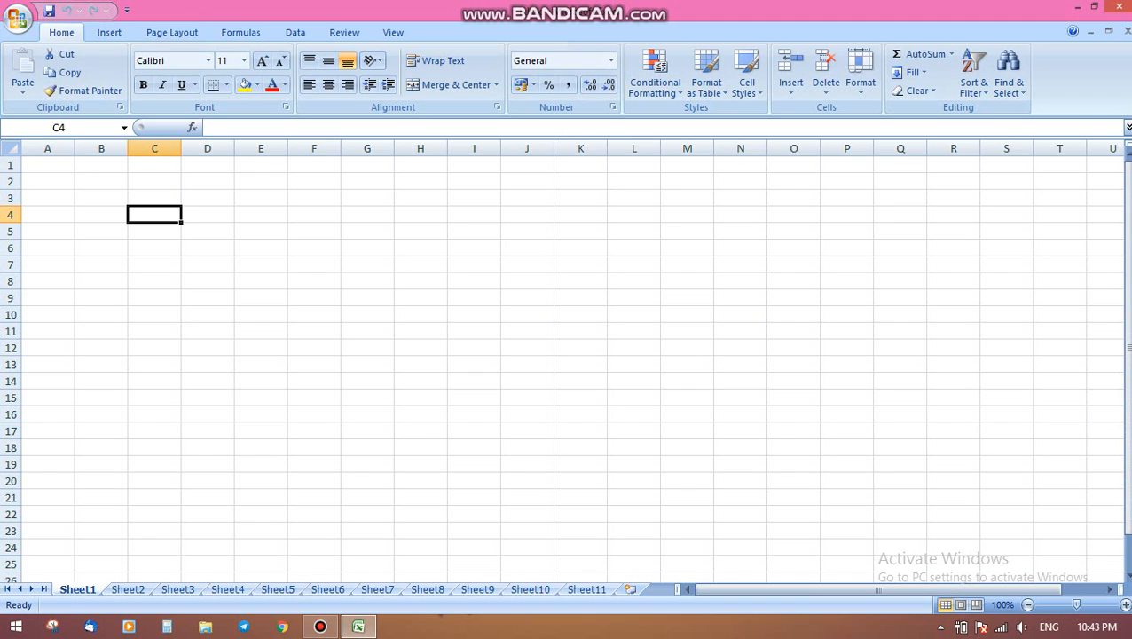
key(Right)
key(Right)
key(Right)
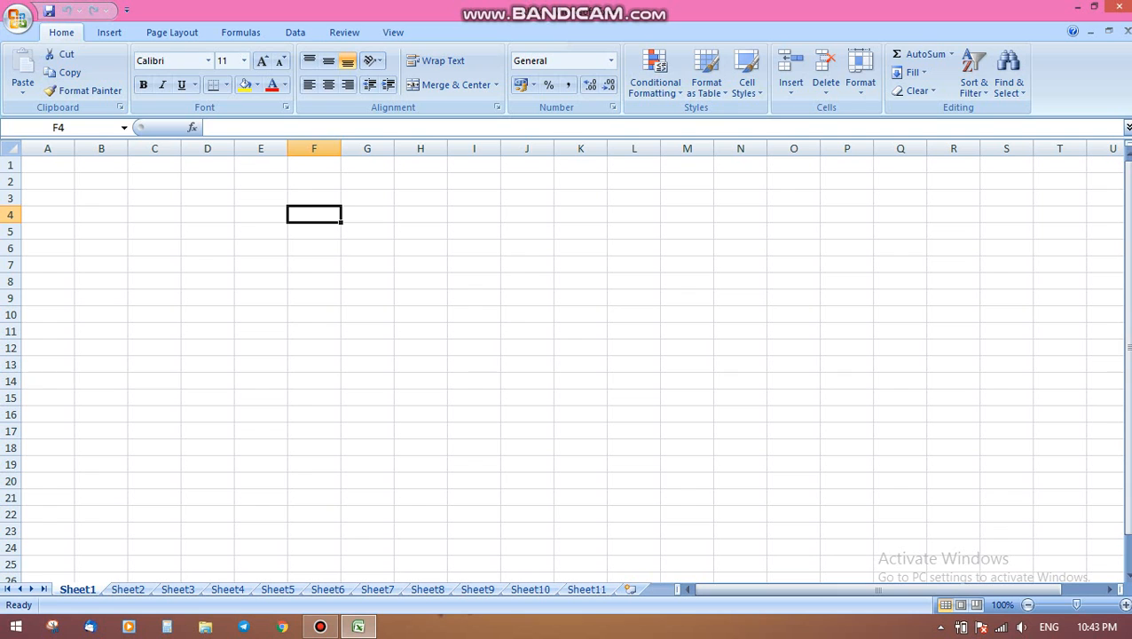
click(320, 626)
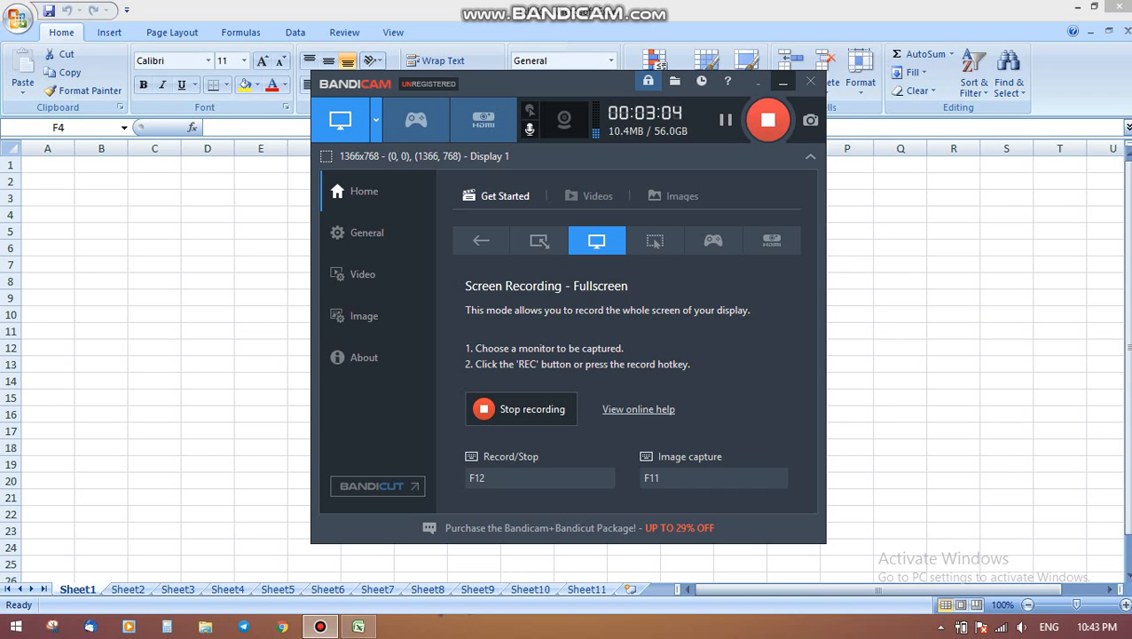
click(783, 83)
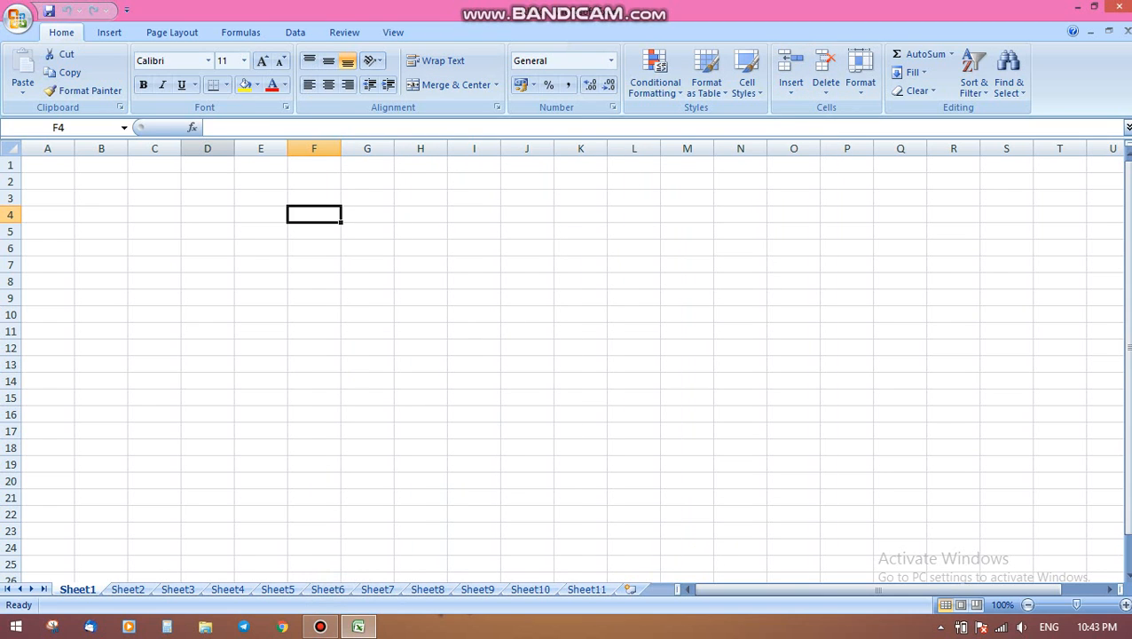
key(F2)
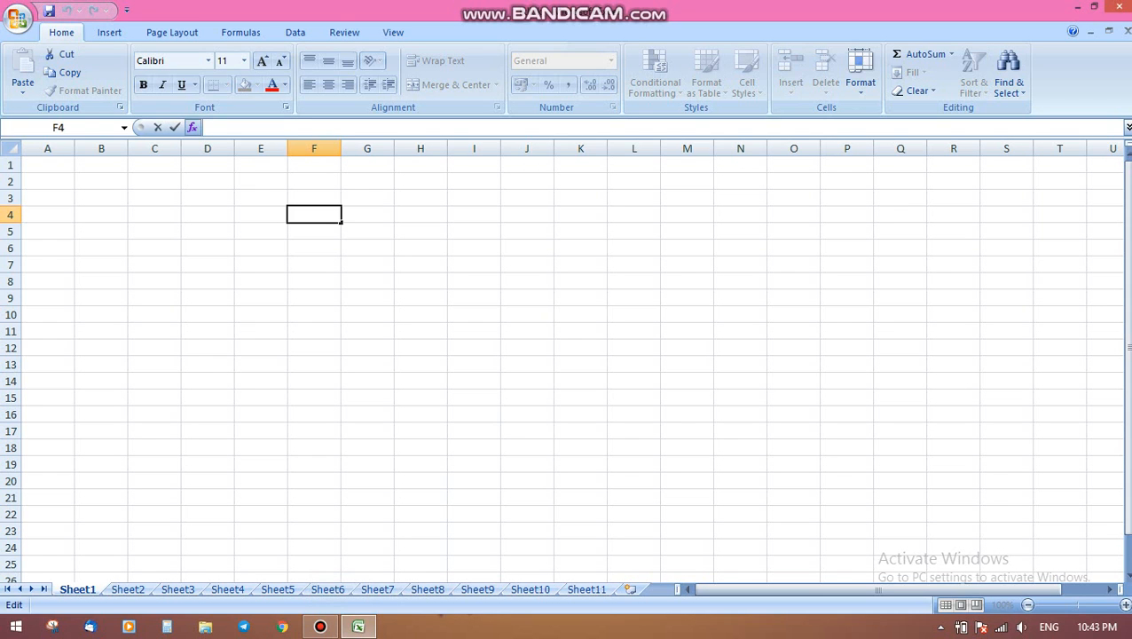
click(261, 165)
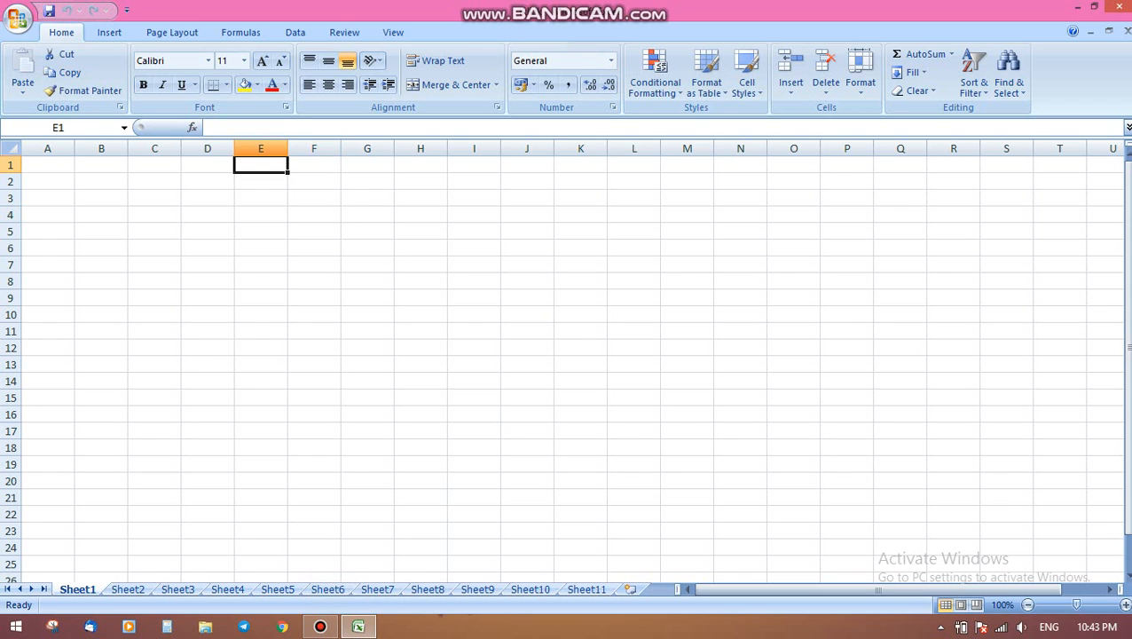
Step: Enter the number 424 in cell A1 of Sheet1
click(48, 165)
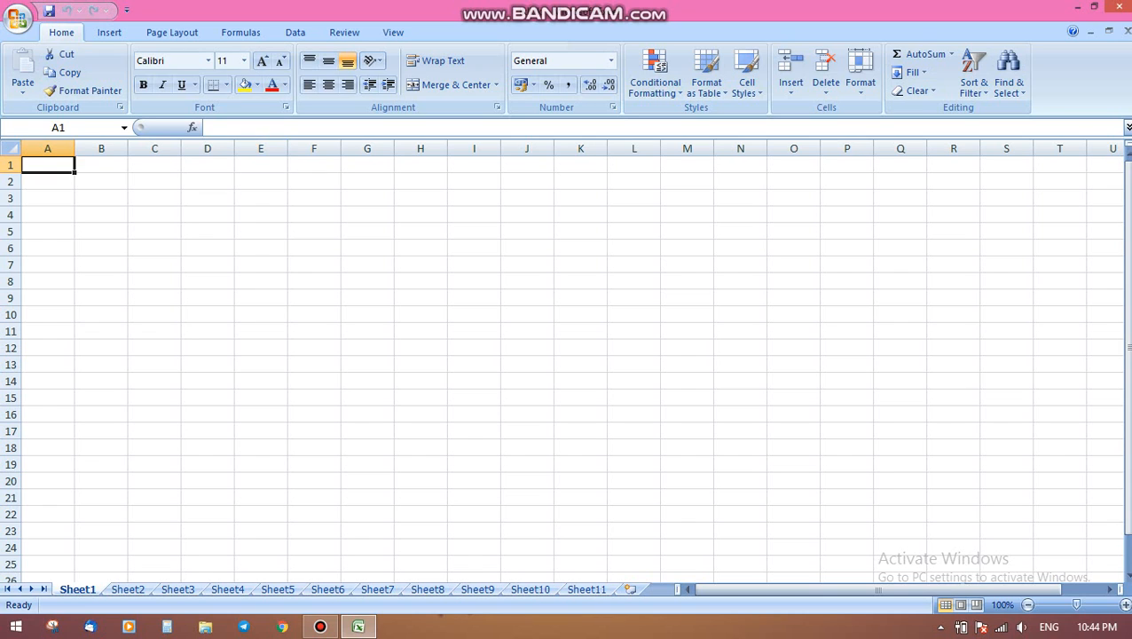
text(424)
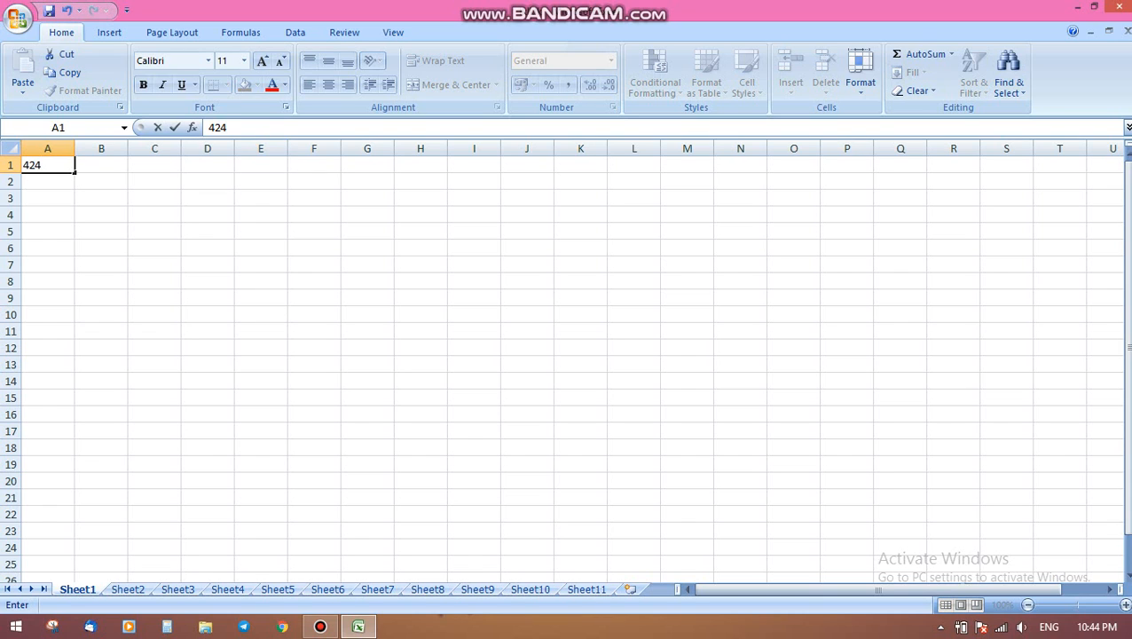
key(Tab)
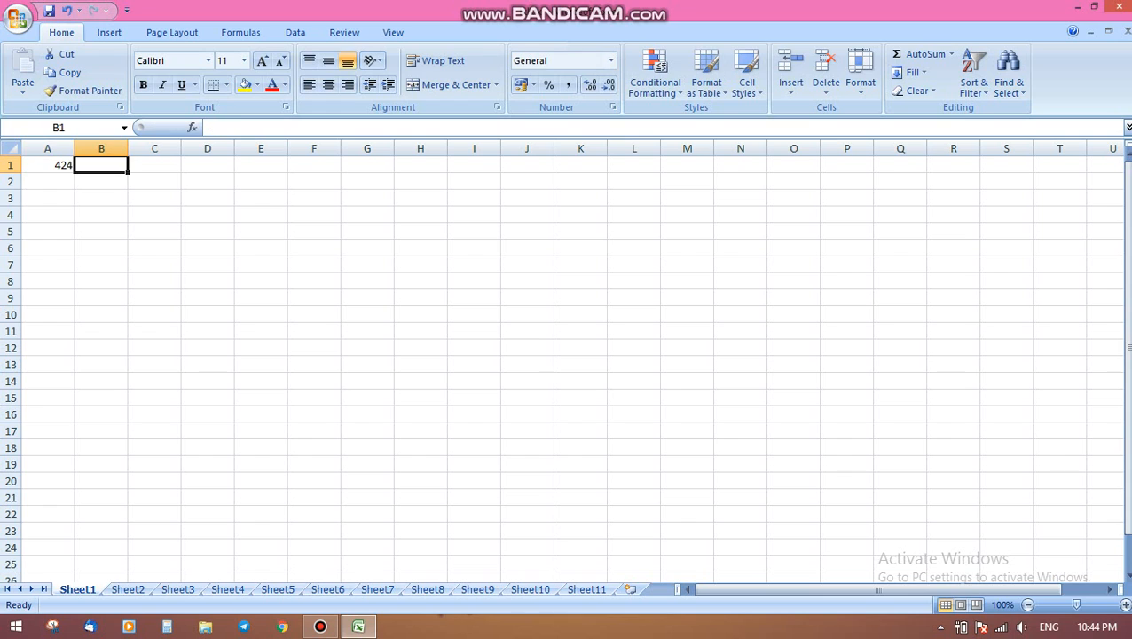
Step: Clear the number from cell A1 and return the selection to A1
click(48, 165)
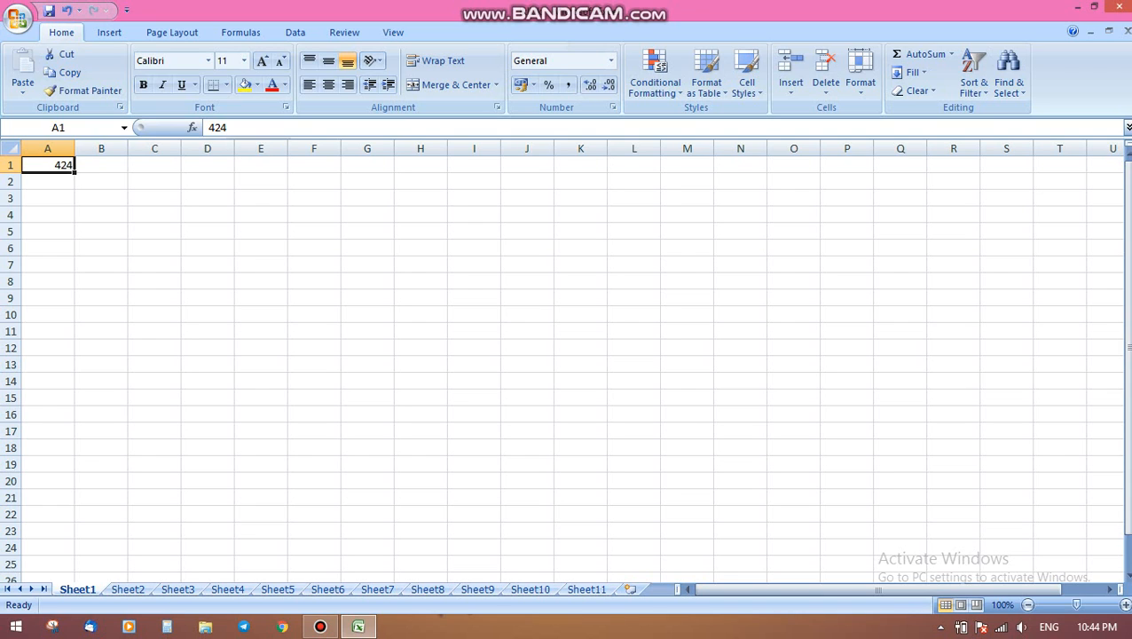
key(BackSpace)
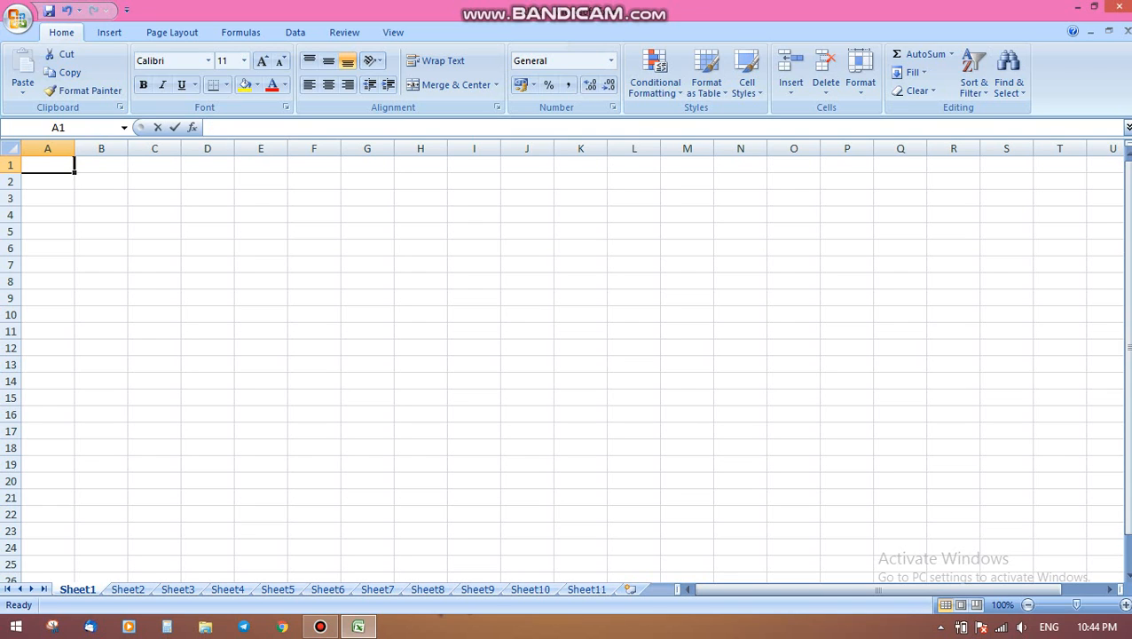
scroll(572, 364, down, 2)
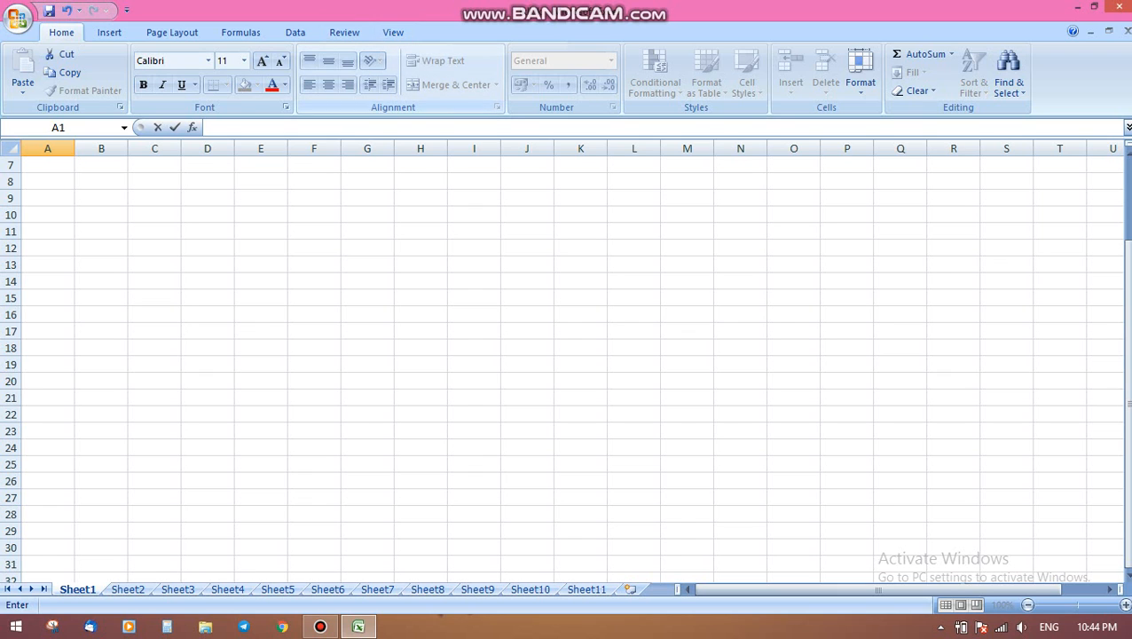
click(48, 165)
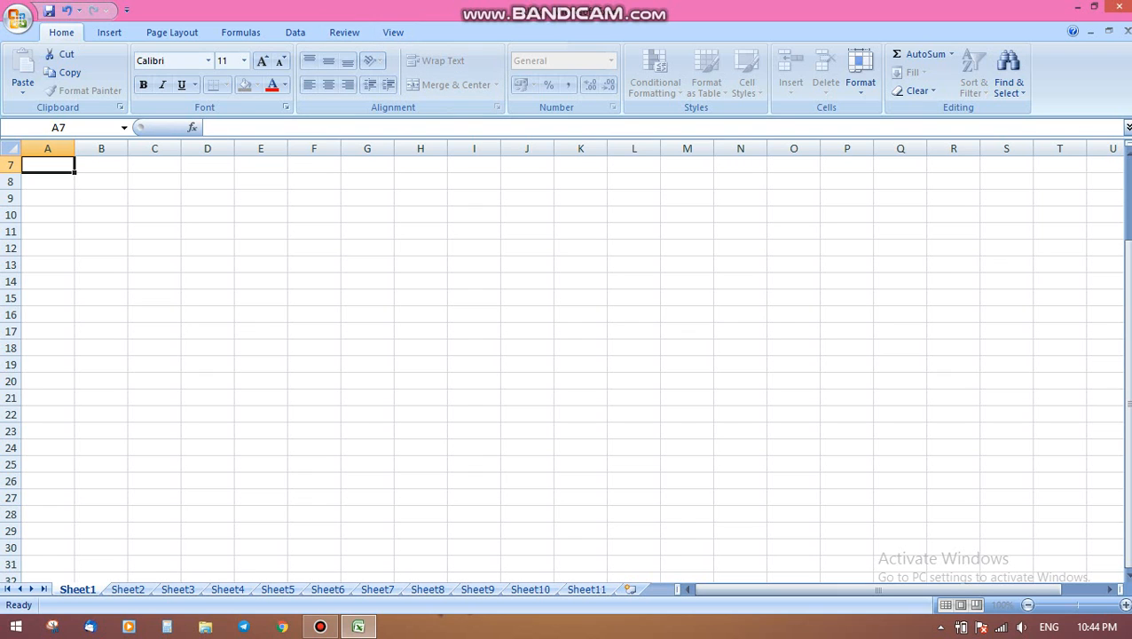
key(ctrl+Home)
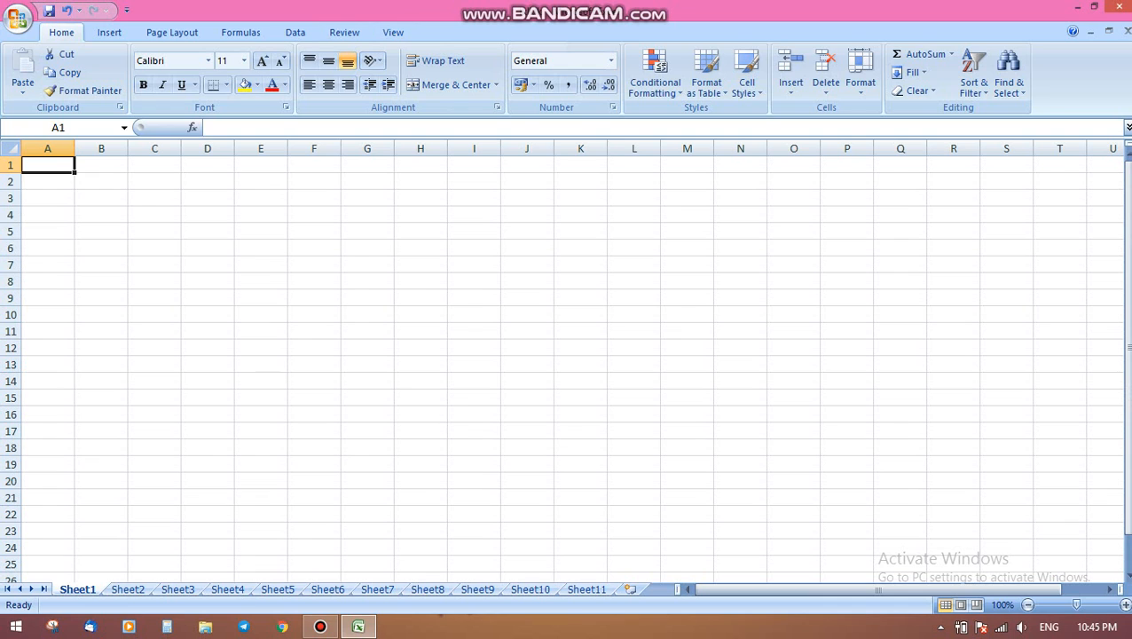
Step: Enter the column headings name, hindi, english, maths and science in cells A1 to E1
text(name)
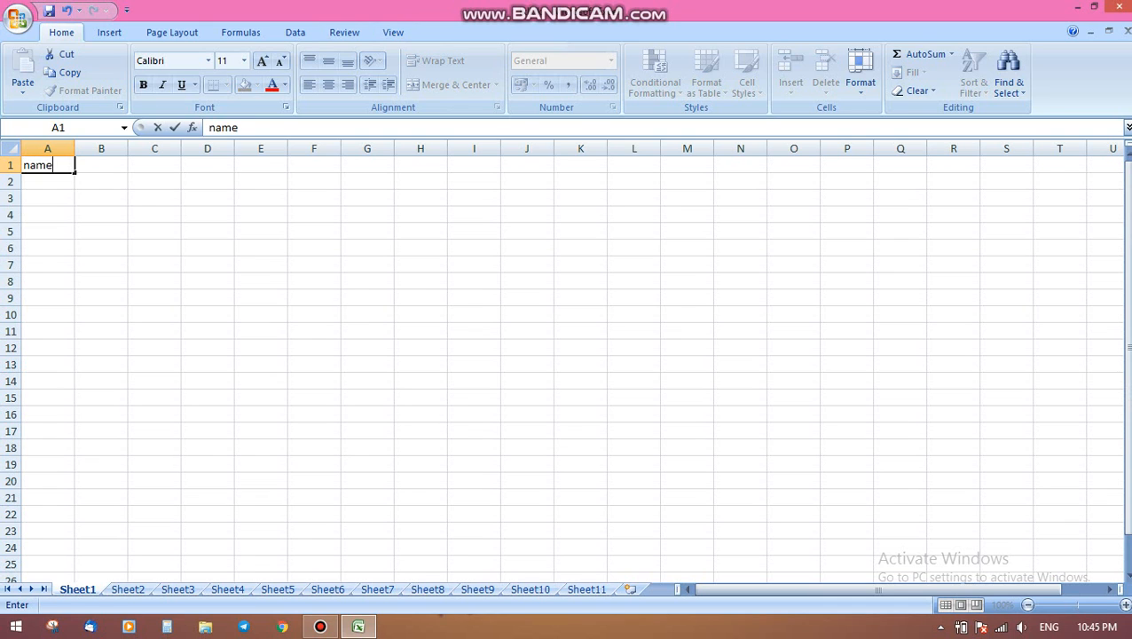
key(Tab)
text(hindi)
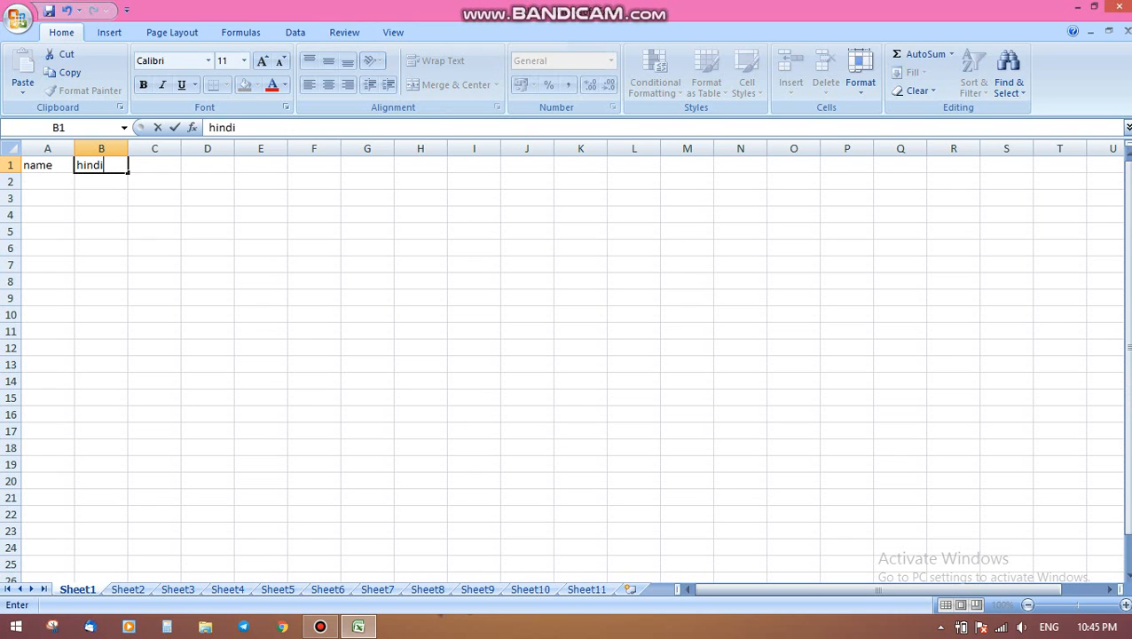
key(Tab)
text(e)
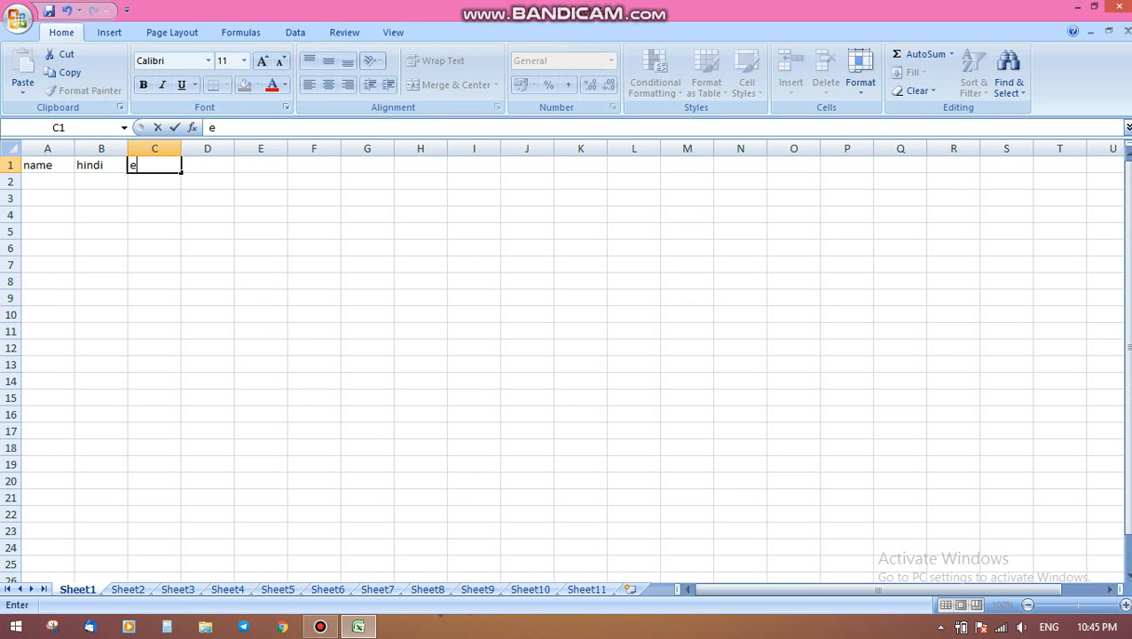
text(nglish)
key(Tab)
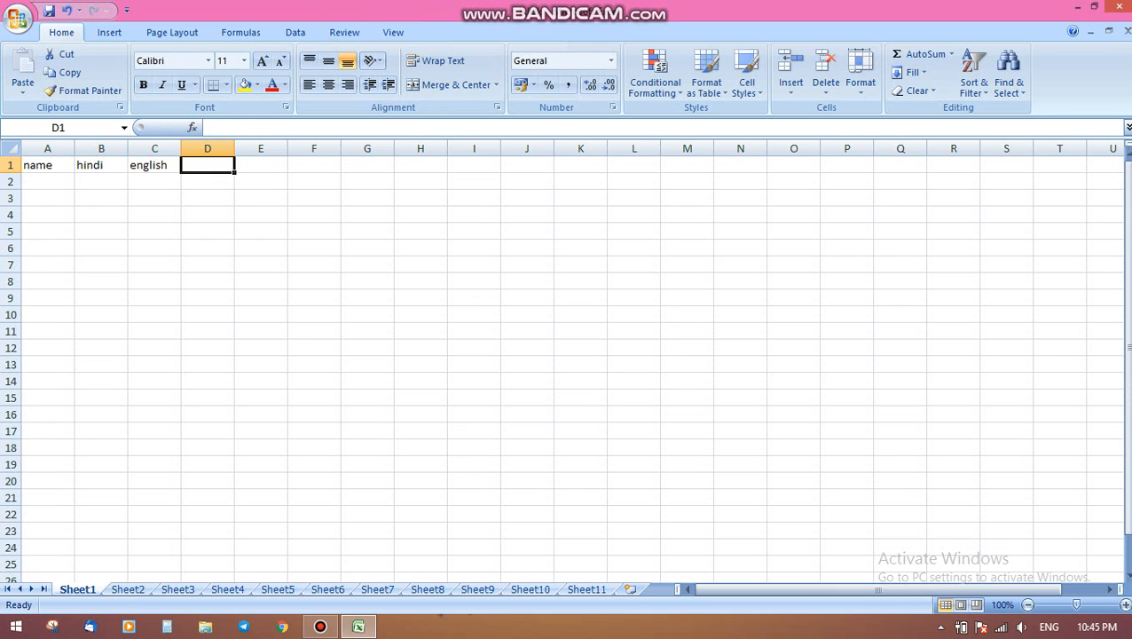
text(maths)
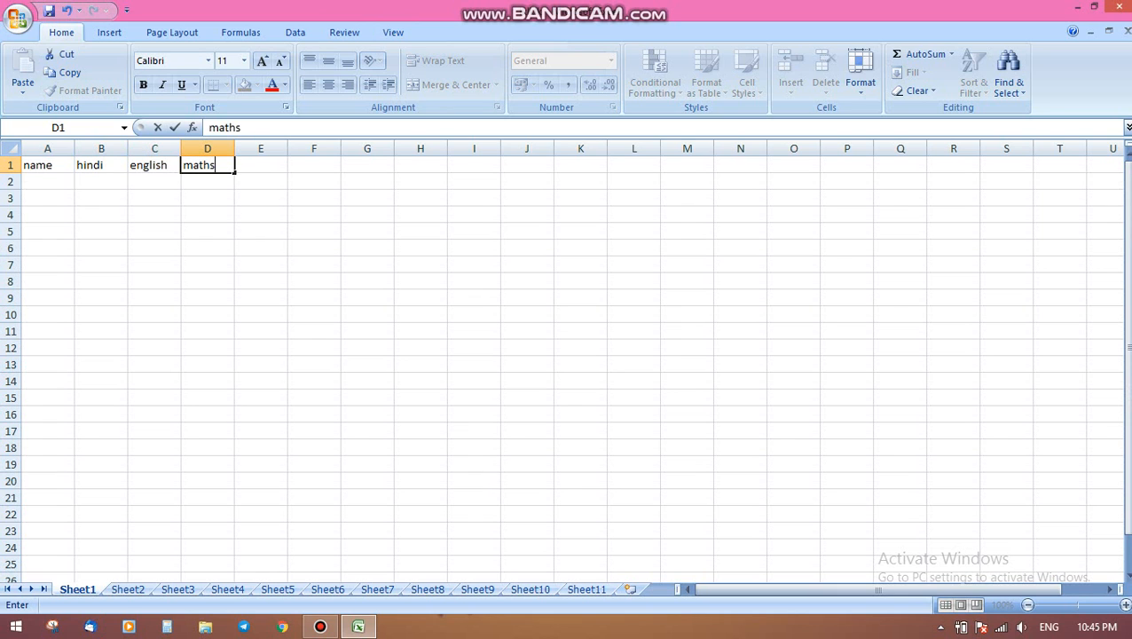
key(Tab)
text(sci)
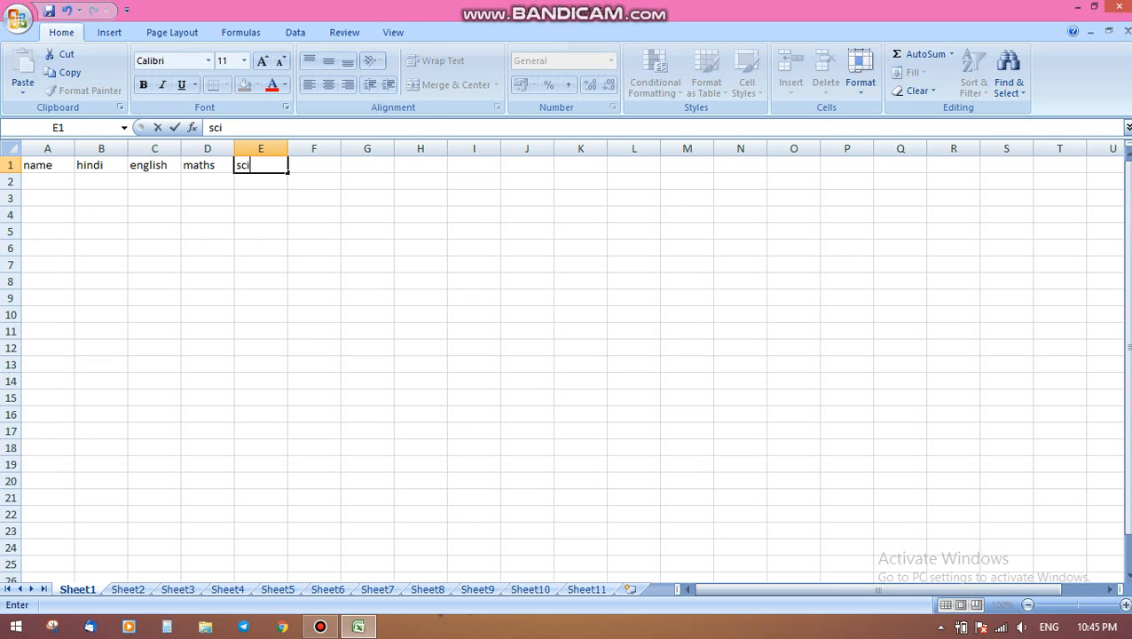
text(ence)
key(Tab)
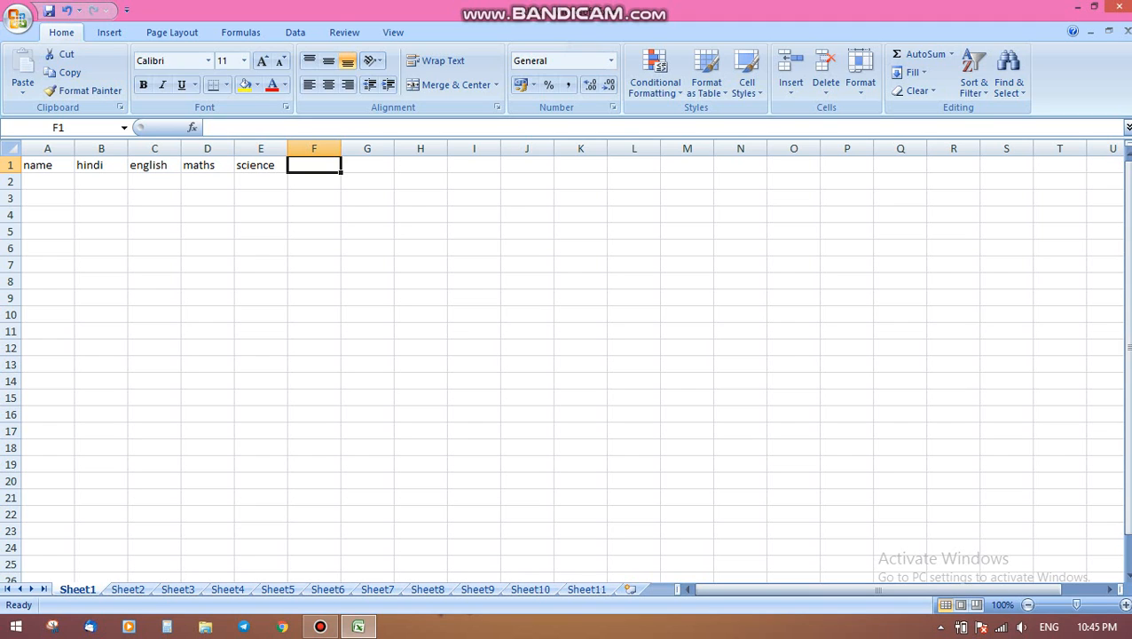
Step: Enter the column headings SST, Comp and Sansk in cells F1 to H1
text(S)
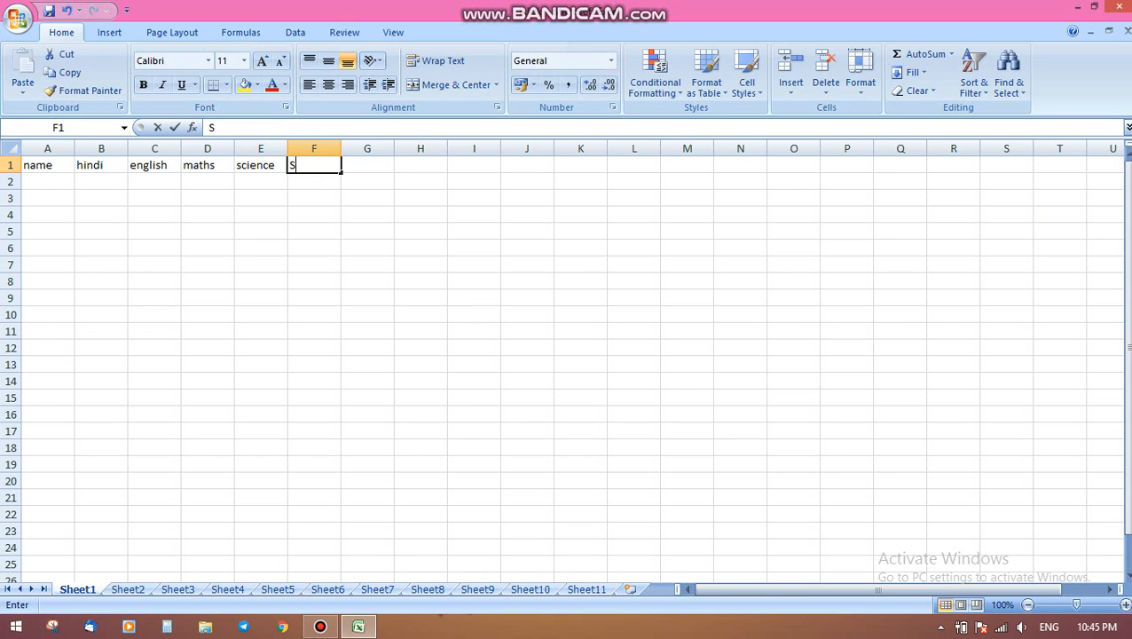
text(a)
key(BackSpace)
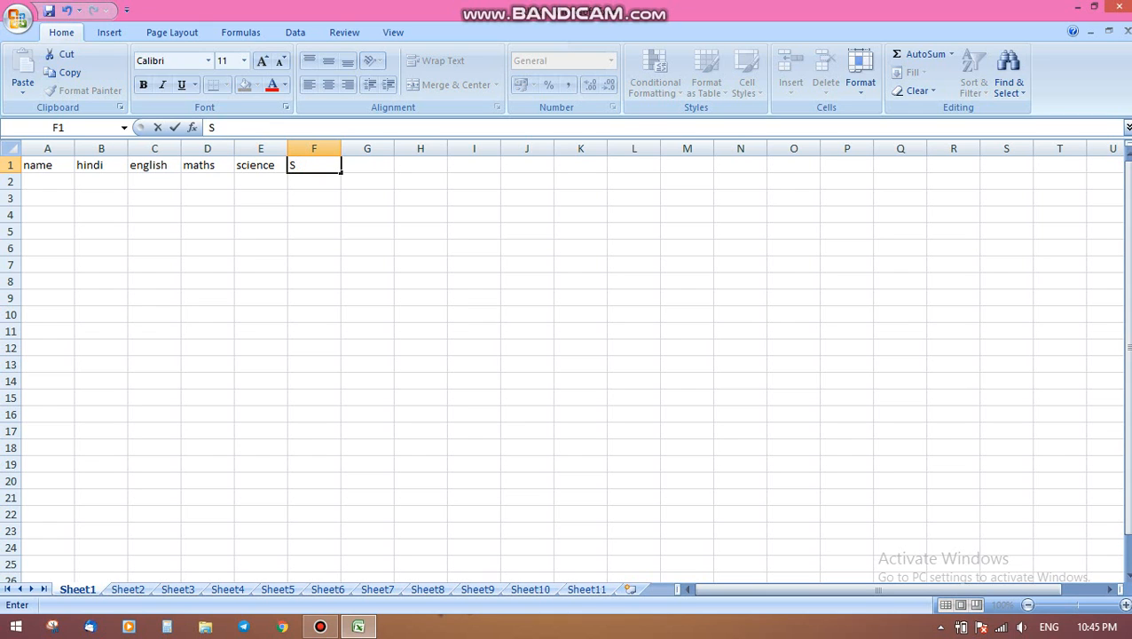
text(ST)
key(Tab)
text(Comp)
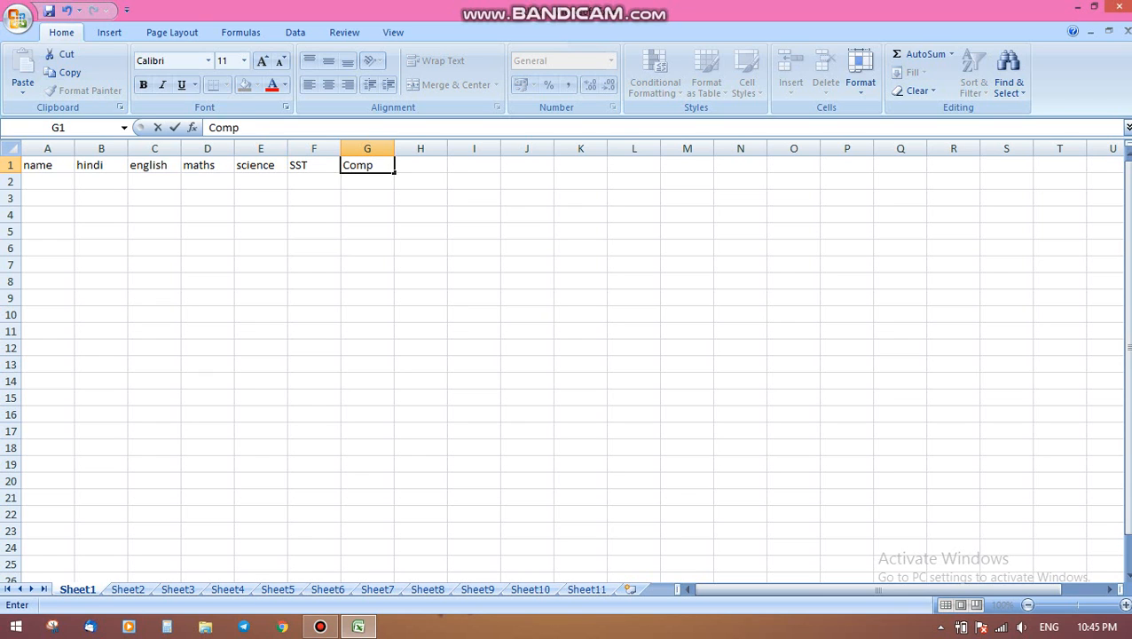
key(Tab)
text(S)
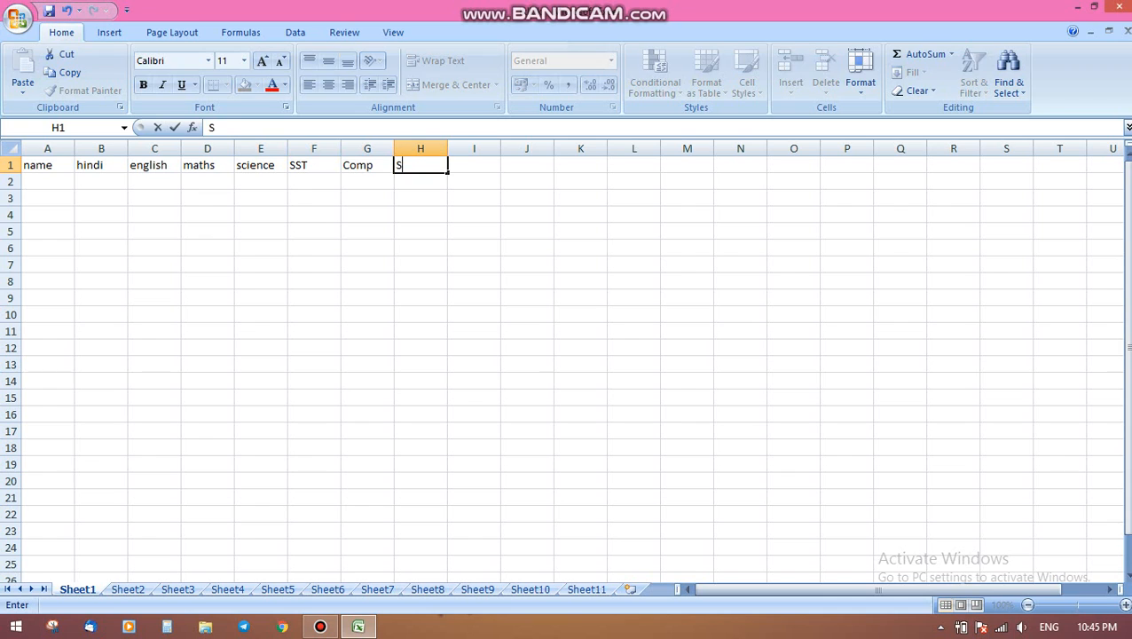
text(anSK)
key(BackSpace)
key(BackSpace)
text(sk)
key(Tab)
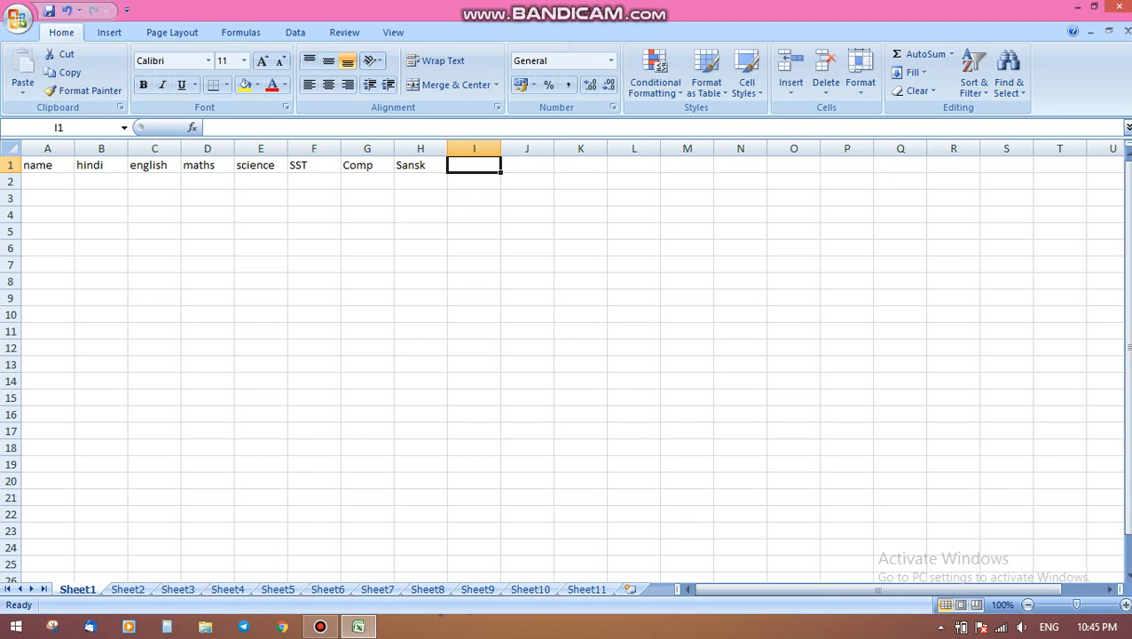
Step: Enter the column headings GK, Art and Total in cells I1 to K1
text(GK)
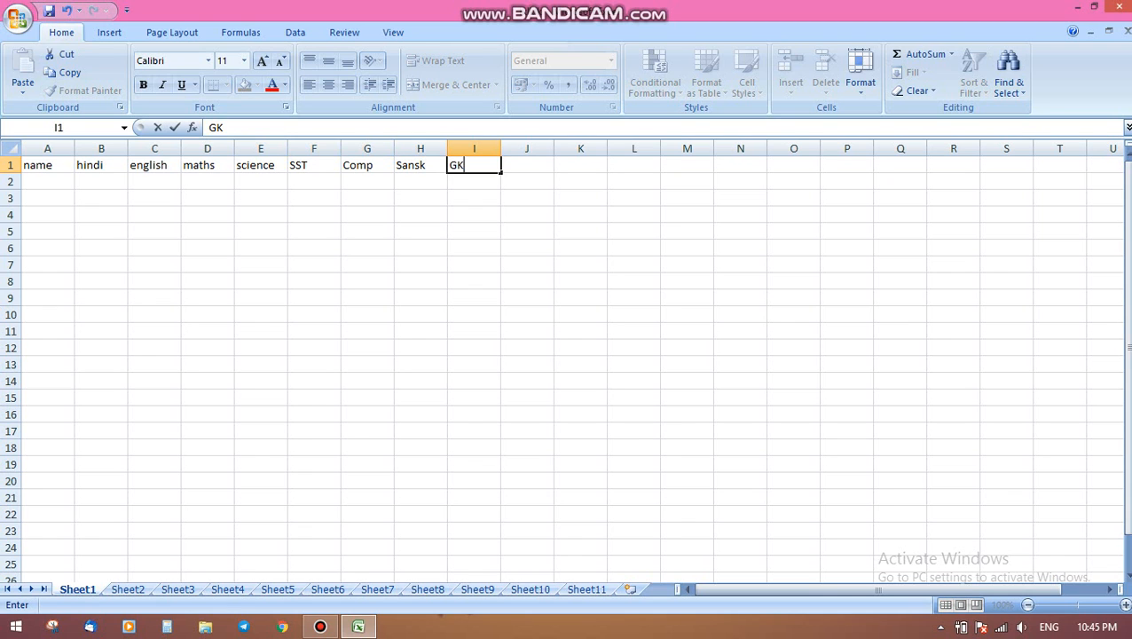
key(Tab)
text(Art)
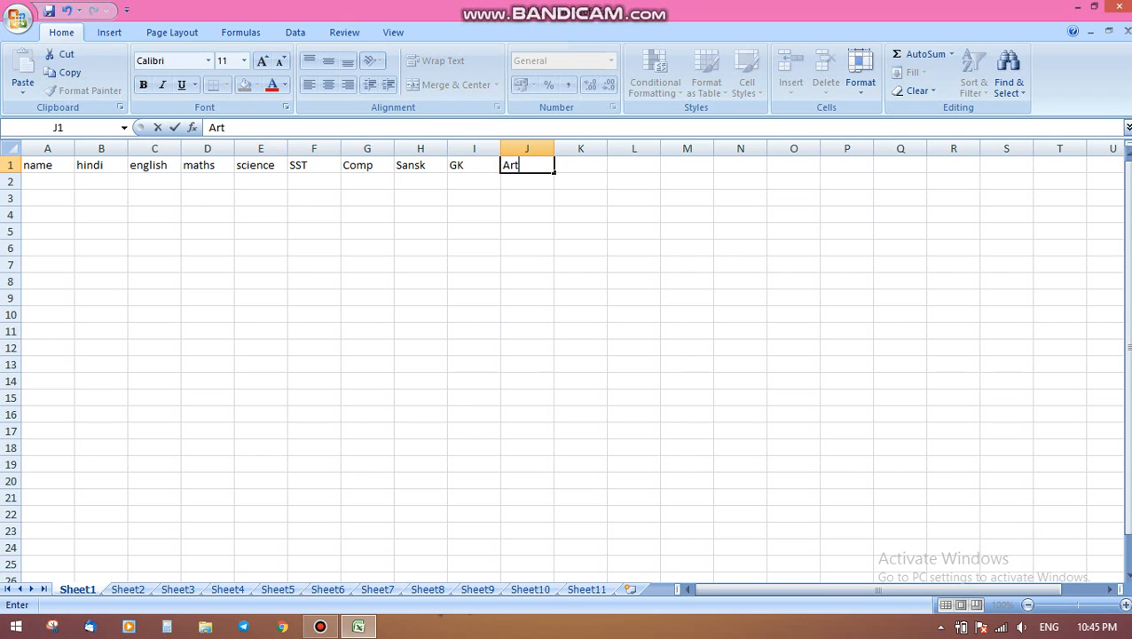
key(Tab)
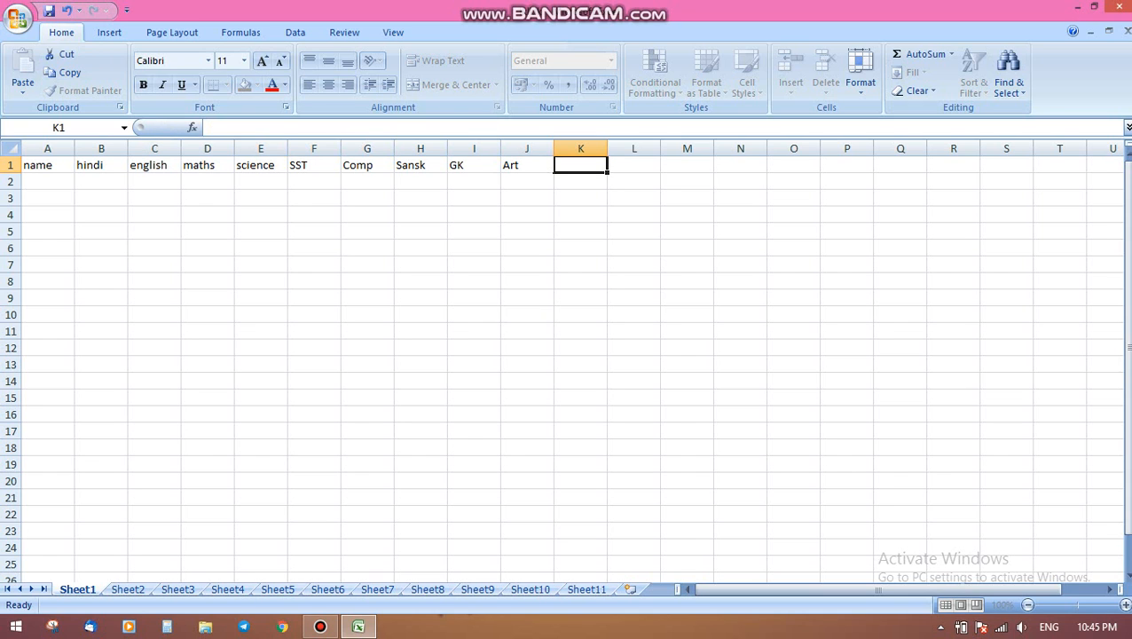
text(Total)
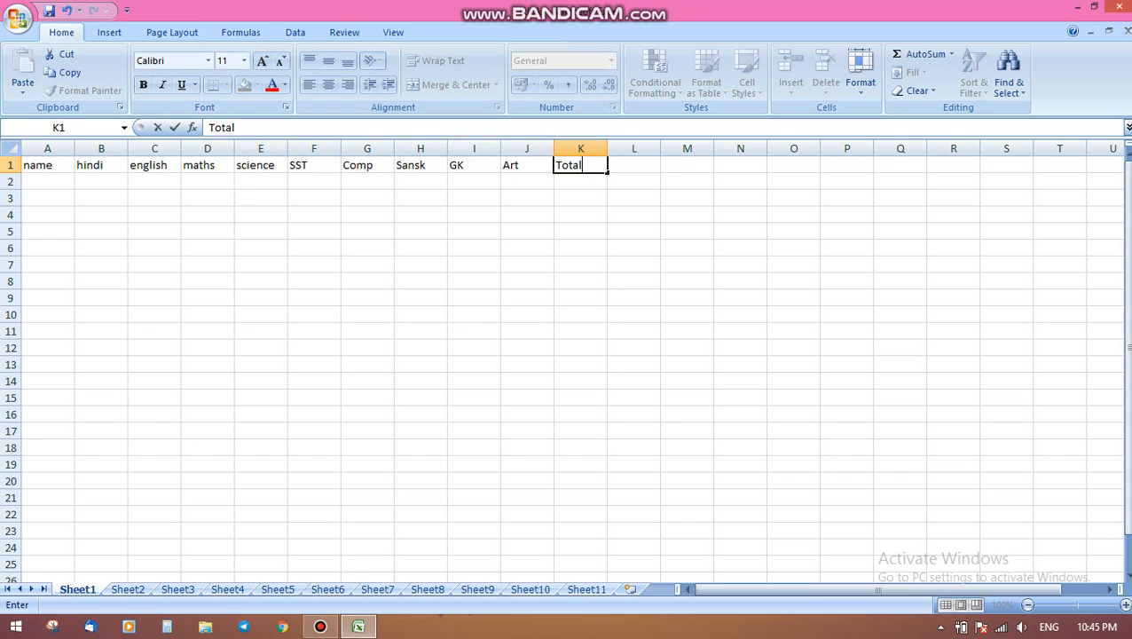
key(Return)
Step: Fill cells A2 to A7 under the name heading with the placeholder entries mmbvnv, vbnb, vbnbn, bnvbnbn, bnhvj and vnffjf
text(mmbvnv)
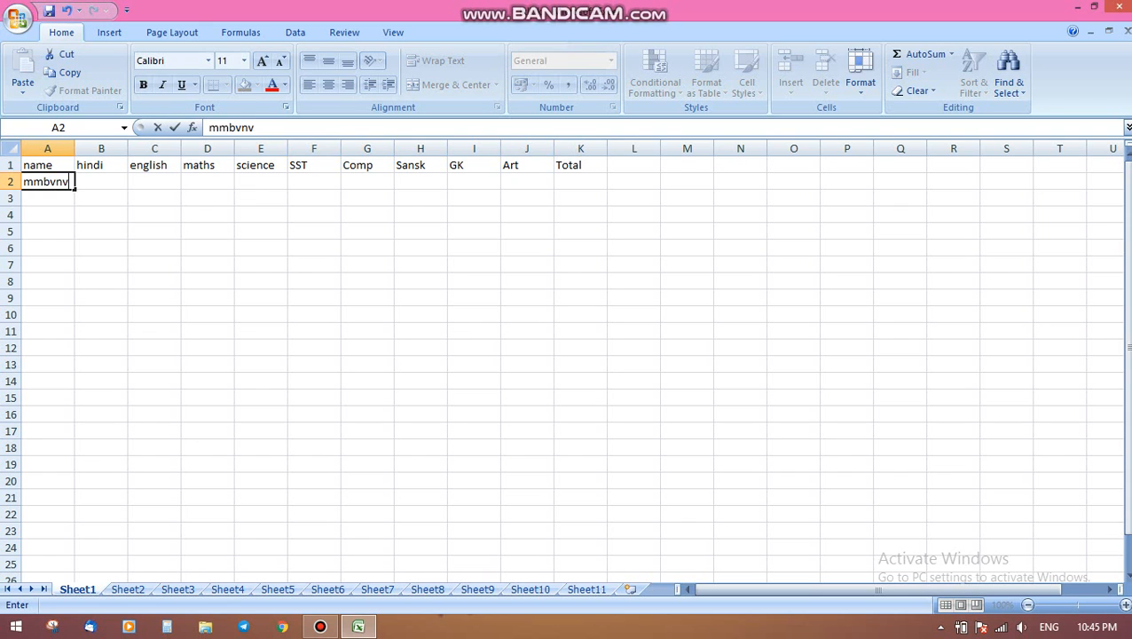
key(Return)
text(vbnb)
key(Return)
text(vbnbn)
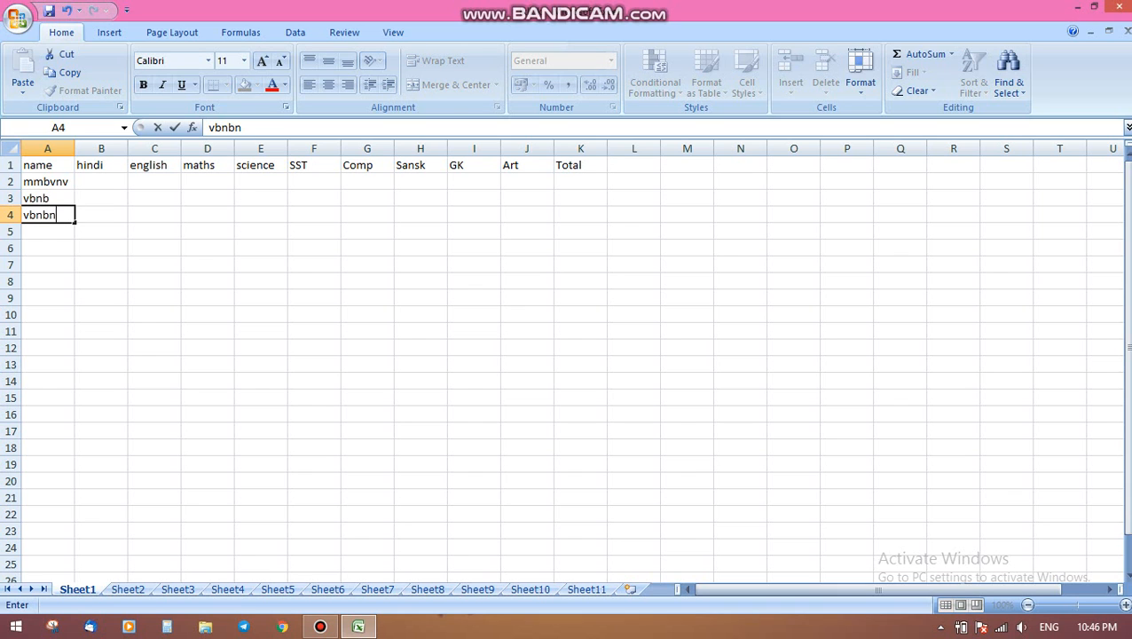
key(Return)
text(bnvbnbn)
key(Return)
text(bnhvj)
key(Return)
text(vnffjf)
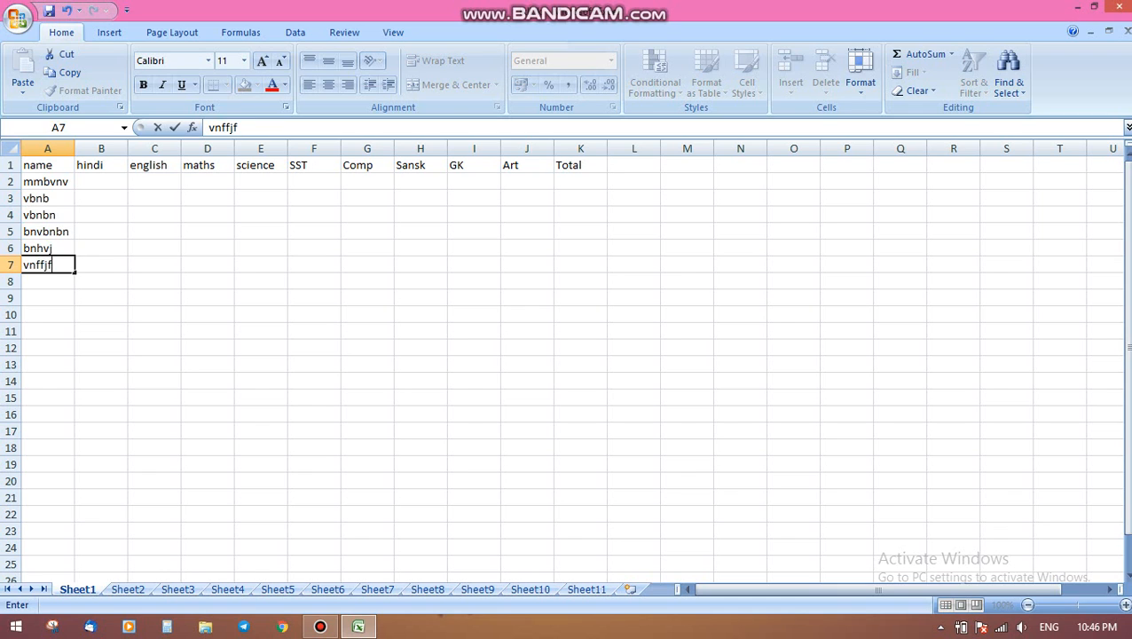
click(101, 182)
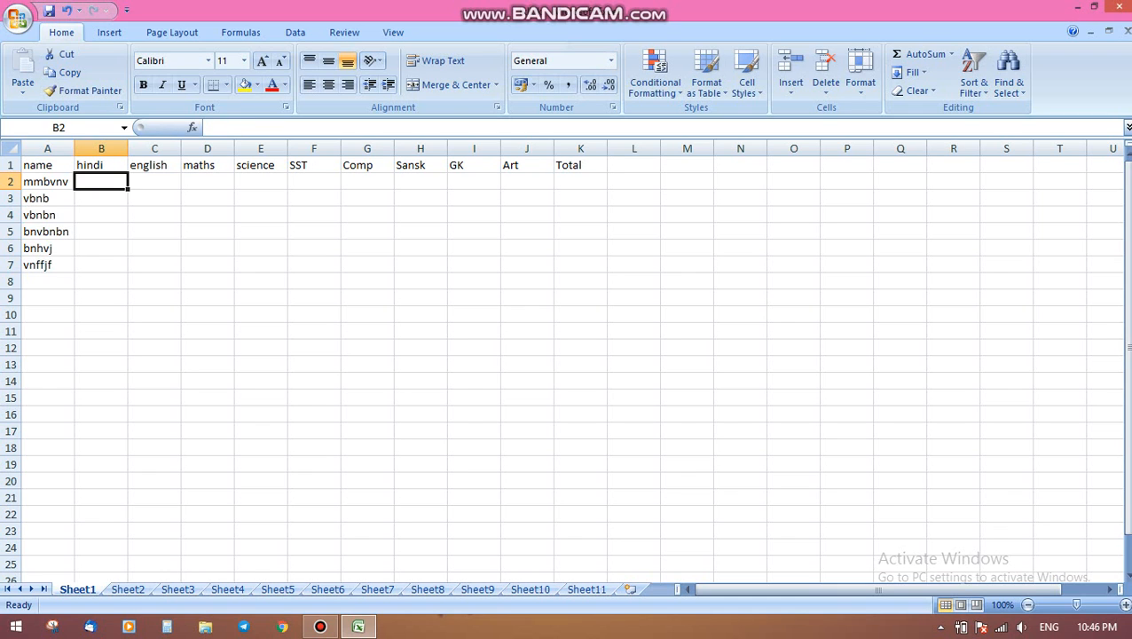
Step: Enter the hindi marks 78, 56, 89, 34, 67 and 85 in cells B2 to B7
text(78)
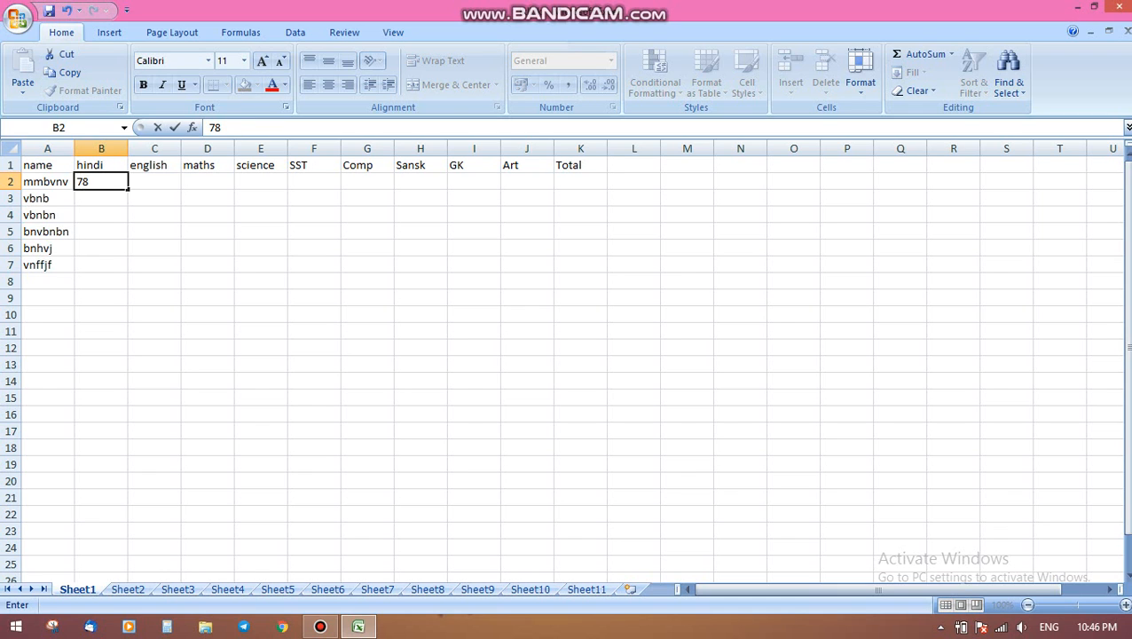
key(Return)
text(56)
key(Return)
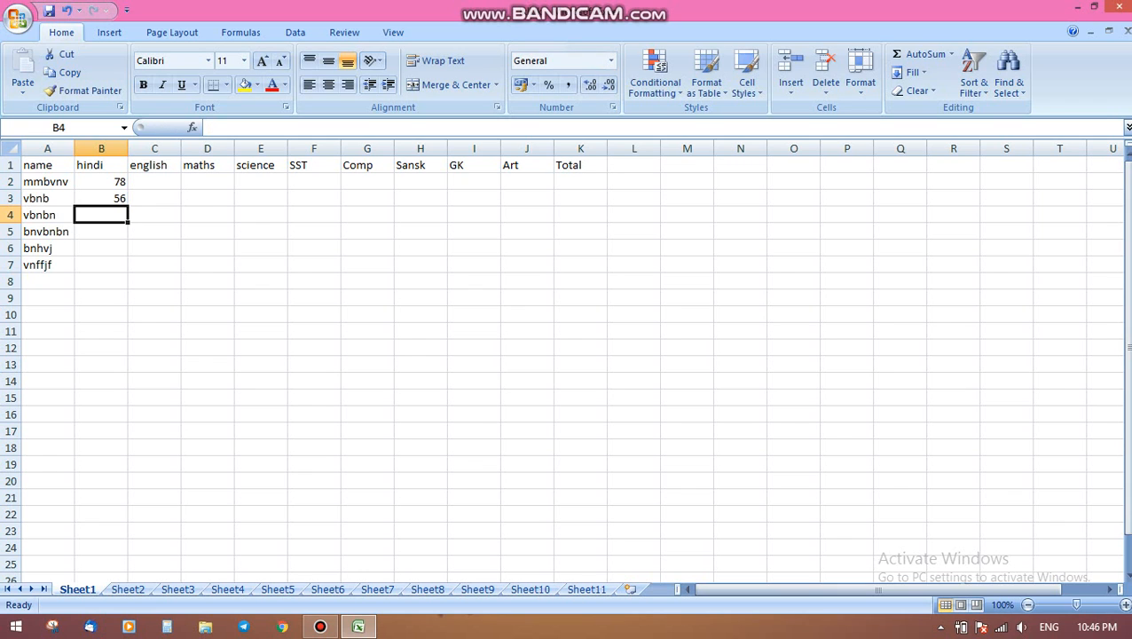
text(89)
key(Return)
text(34)
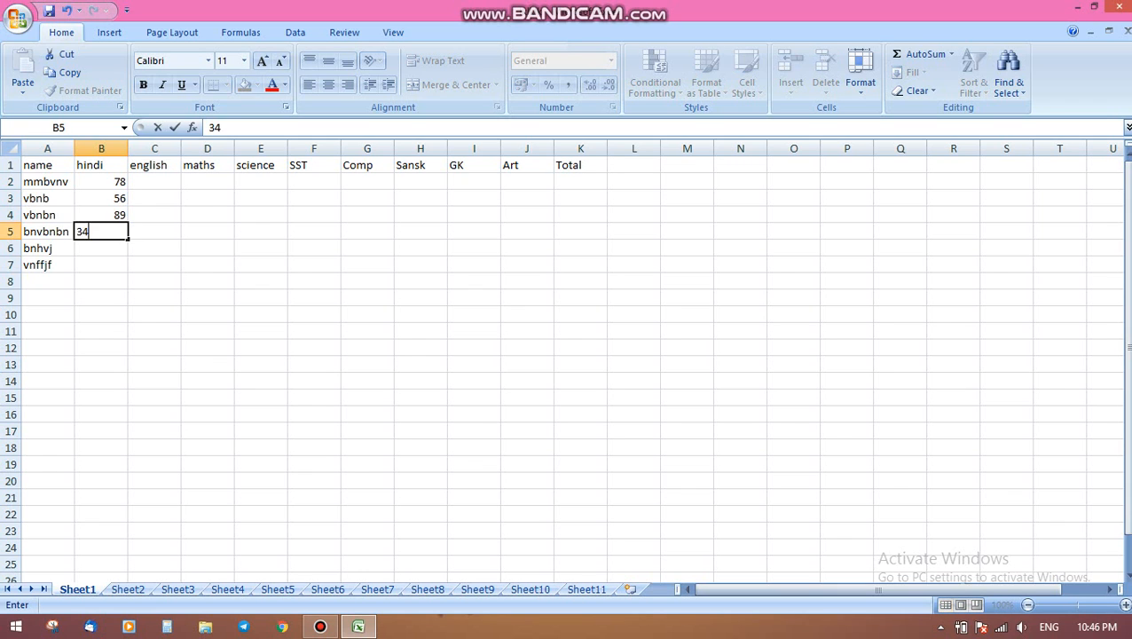
key(Return)
text(67)
key(Return)
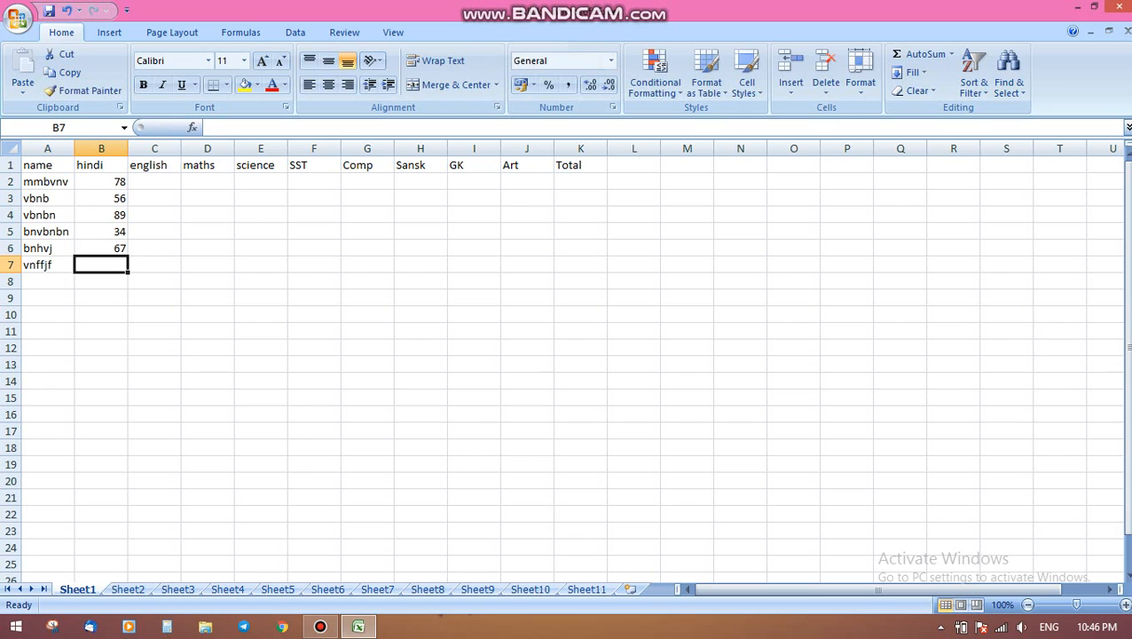
text(85)
key(Return)
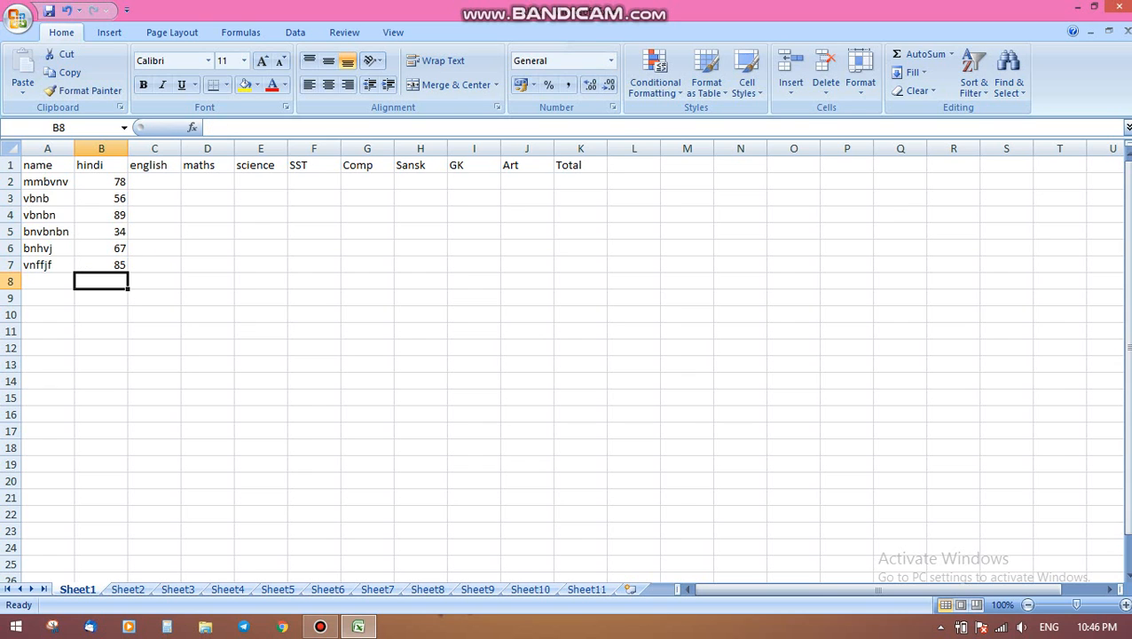
Step: Enter the english marks 67, 56, 78, 55, 86 and 59 in cells C2 to C7
key(Up)
key(Right)
key(Up)
key(Up)
key(Up)
key(Up)
key(Up)
text(67)
key(Return)
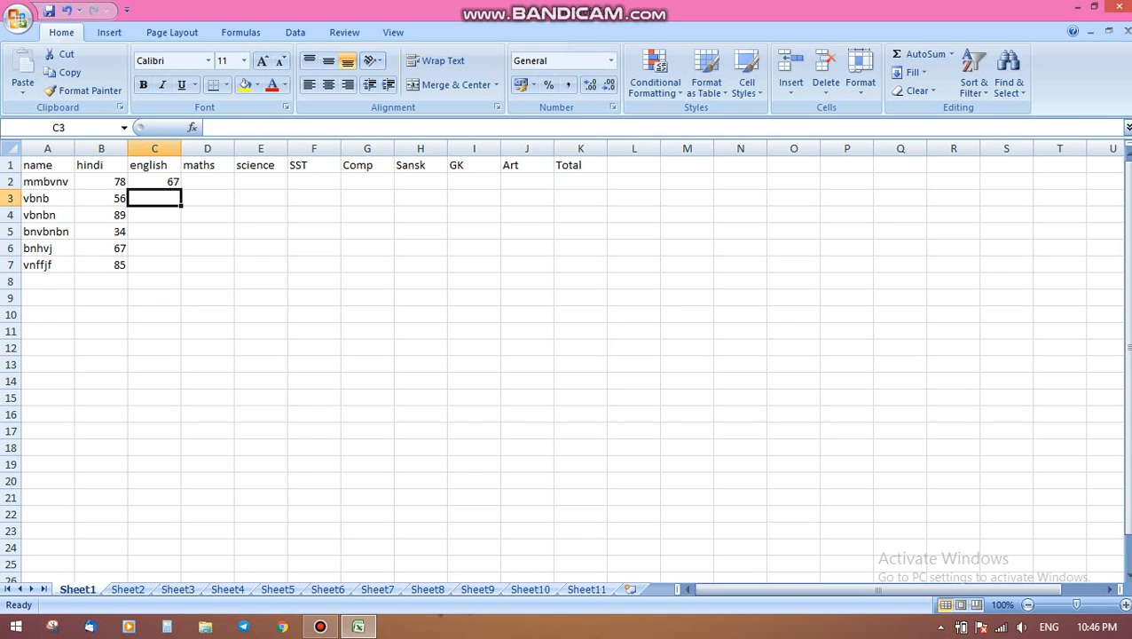
text(56)
key(Right)
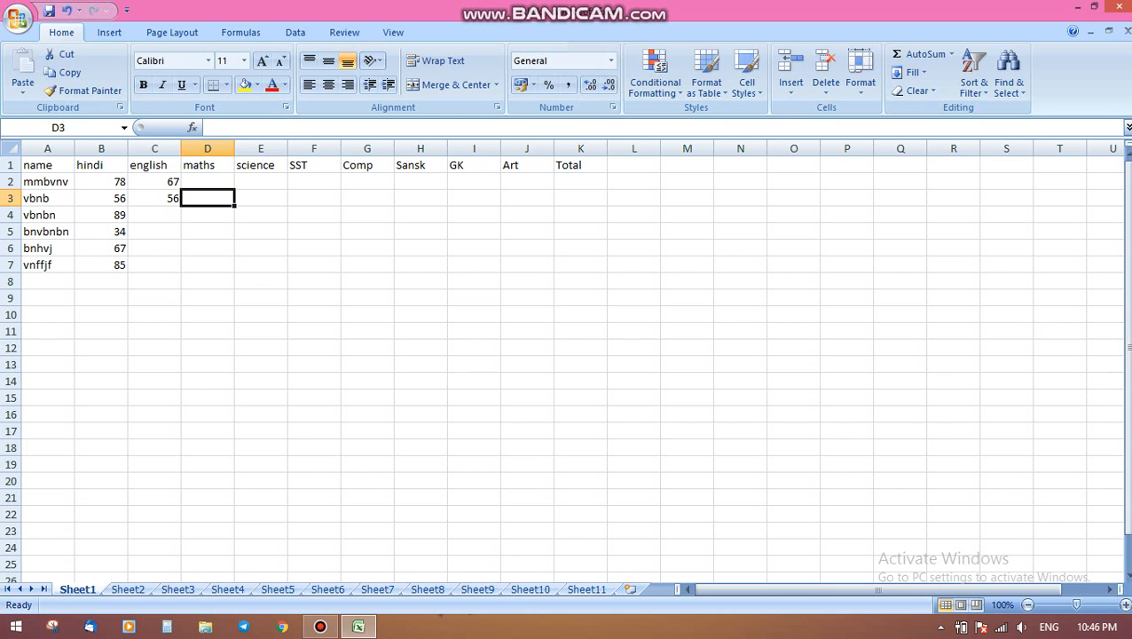
key(Down)
key(Left)
text(78)
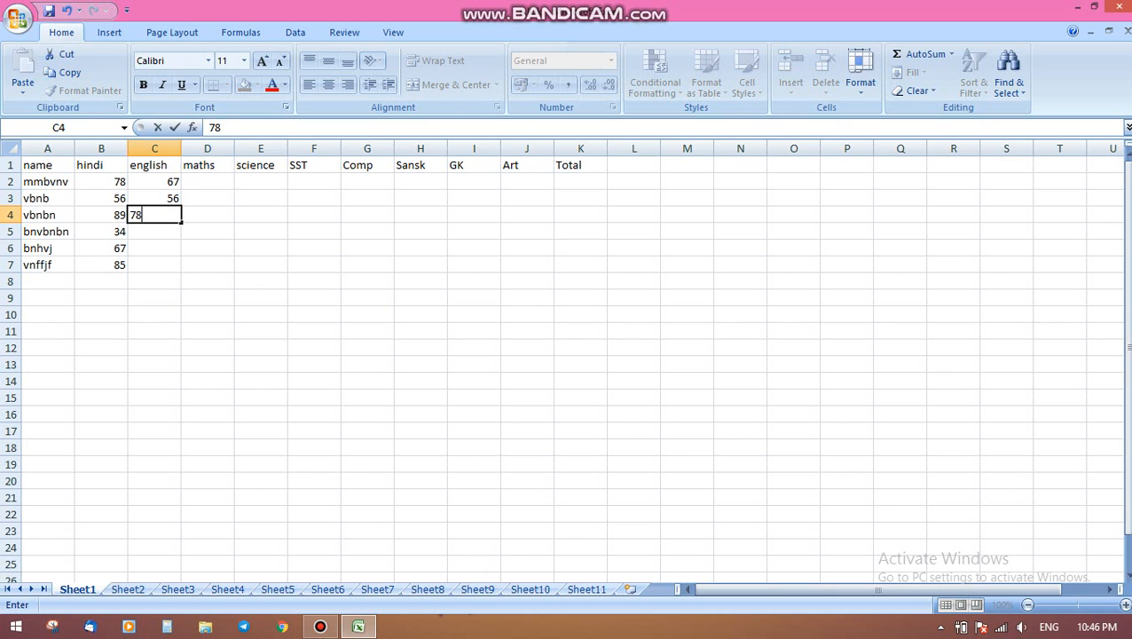
key(Return)
text(55)
key(Return)
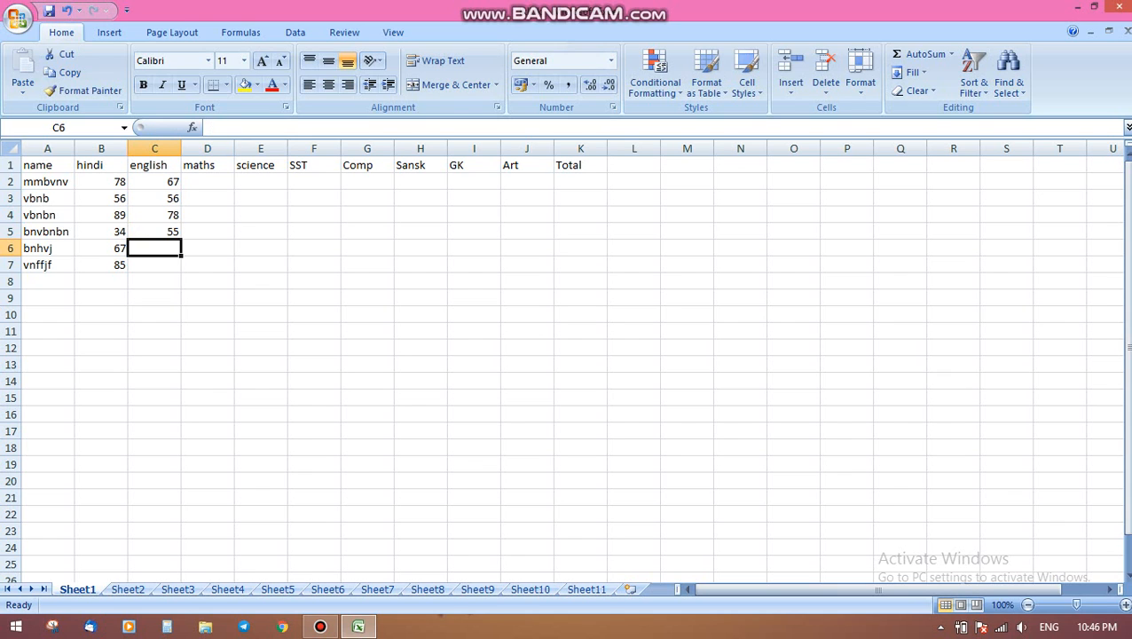
text(86)
key(Return)
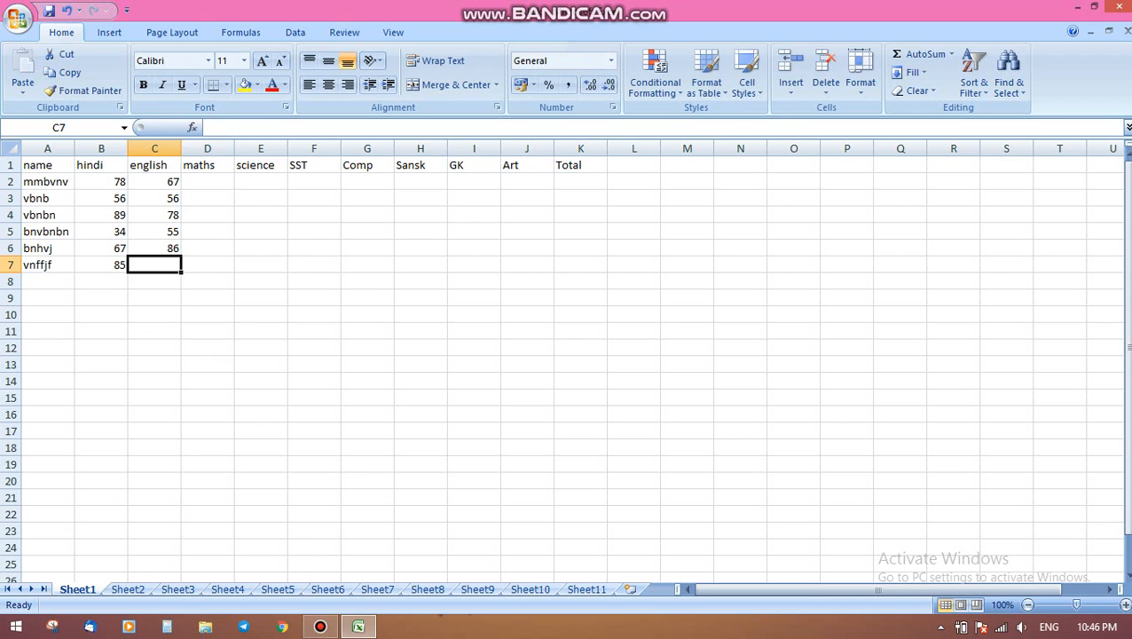
text(59)
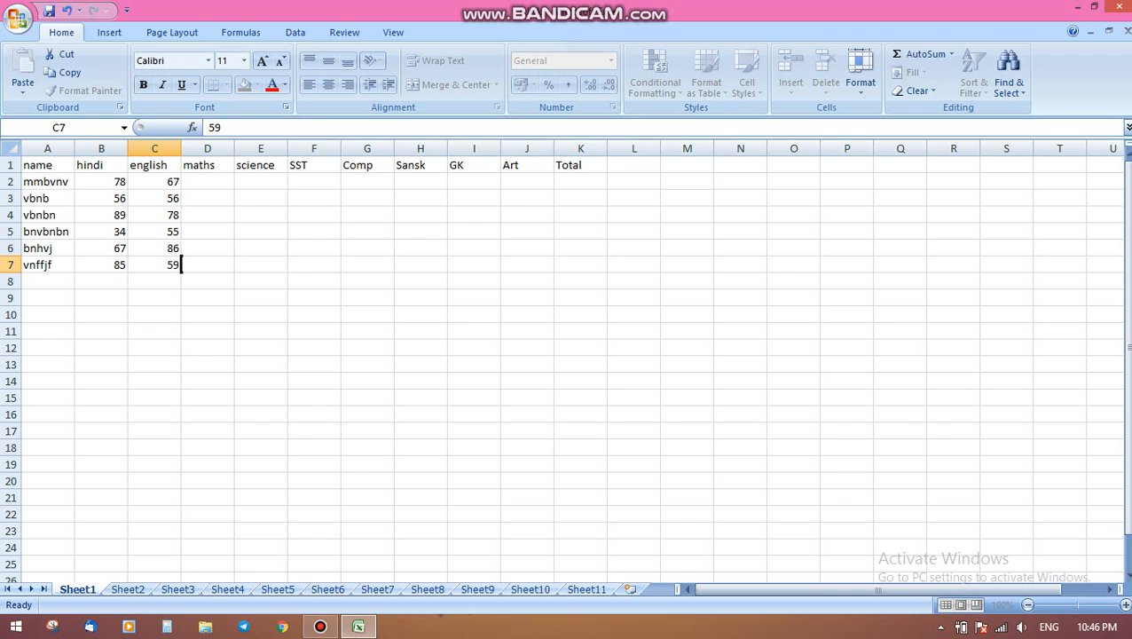
Step: Enter the maths marks 77, 57, 82, 49, 60 and 47 in cells D2 to D7
key(Right)
key(Up)
key(Up)
key(Up)
key(Up)
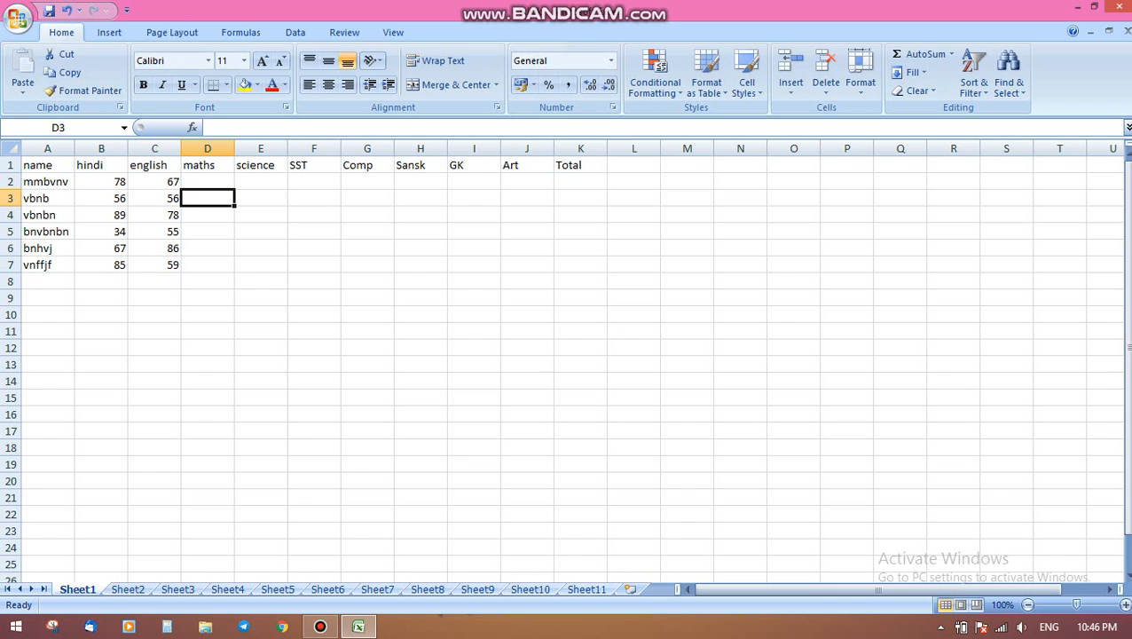
key(Up)
text(77)
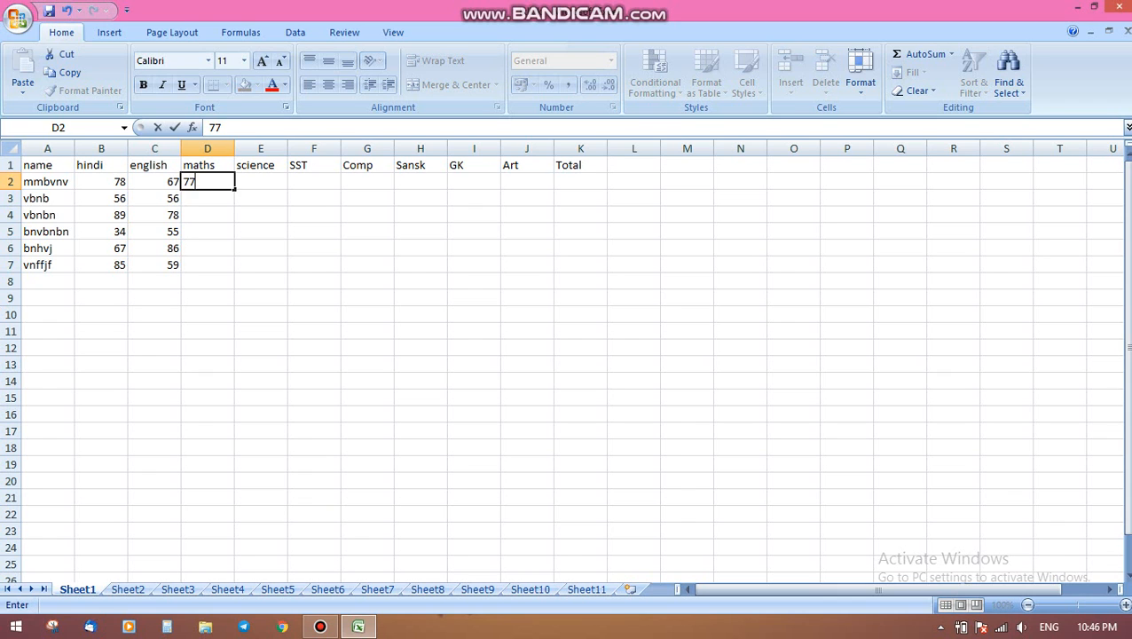
key(Return)
text(57)
key(Return)
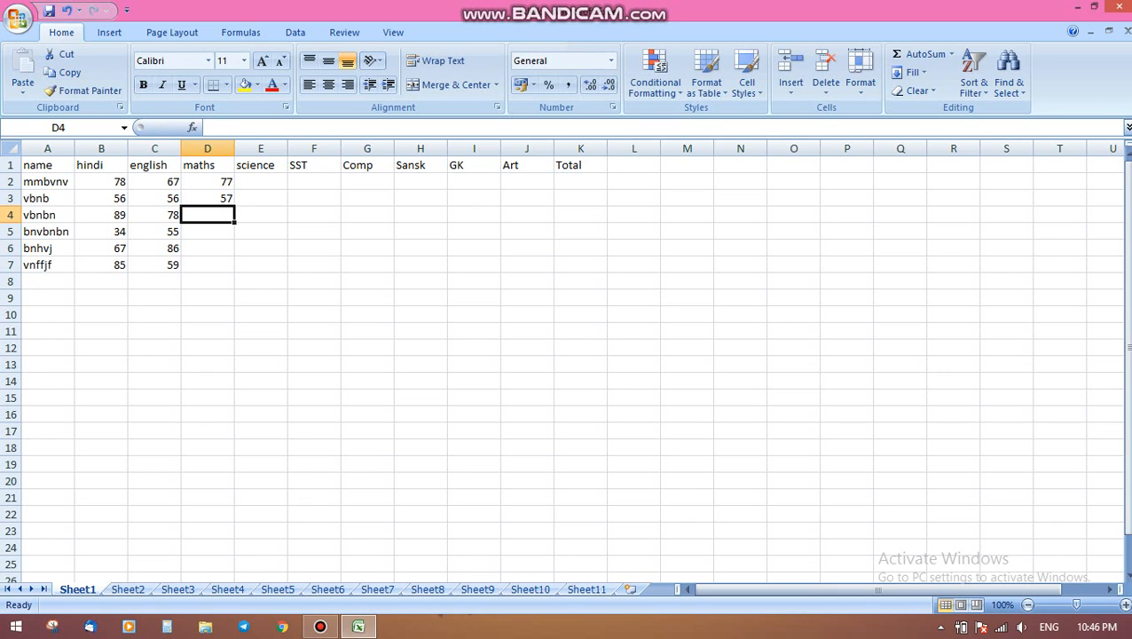
text(82)
key(Return)
text(49)
key(Return)
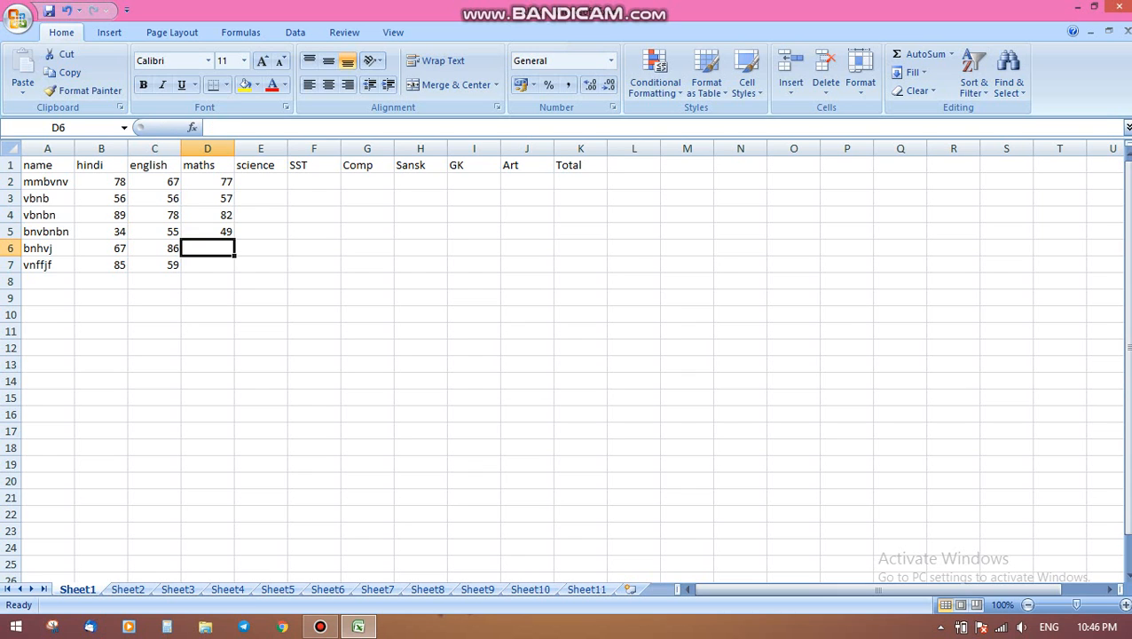
text(60)
key(Return)
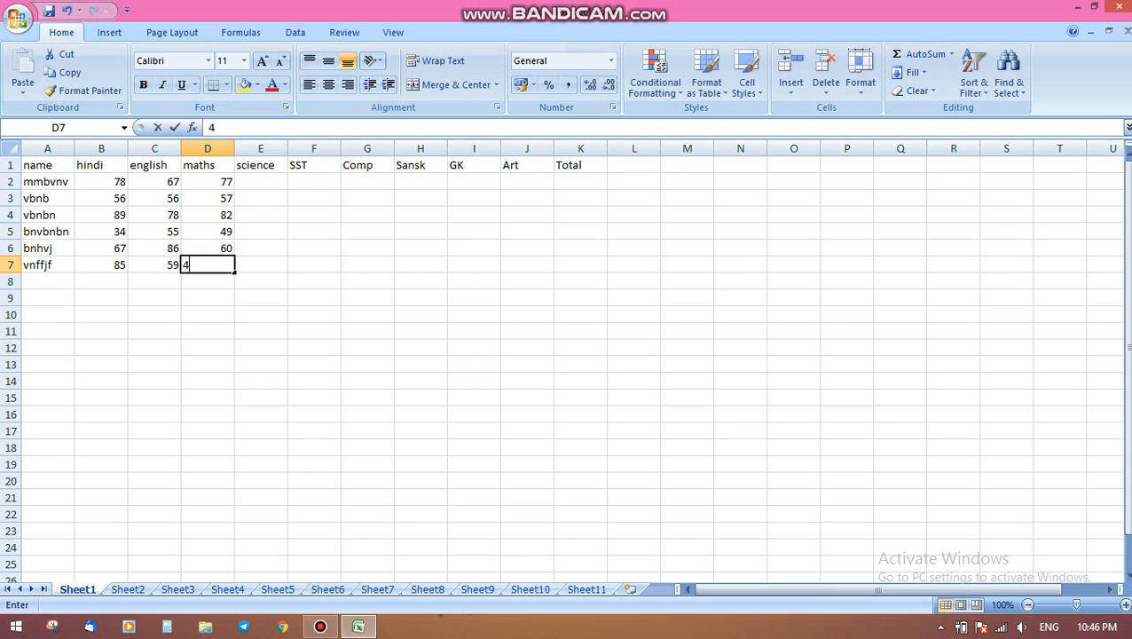
text(47)
Step: Enter the science mark 67 in E2 and the SST marks 89, 49 and 76 in cells F2 to F4
key(Right)
key(Up)
key(Up)
key(Up)
key(Up)
key(Up)
text(67)
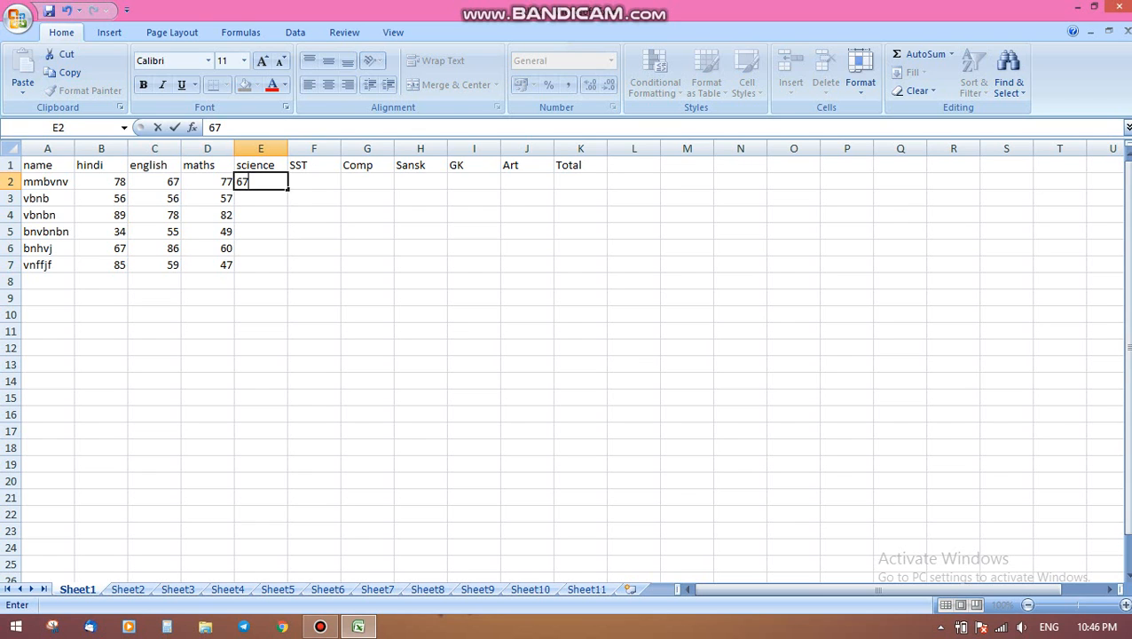
key(Right)
text(89)
key(Return)
text(49)
key(Return)
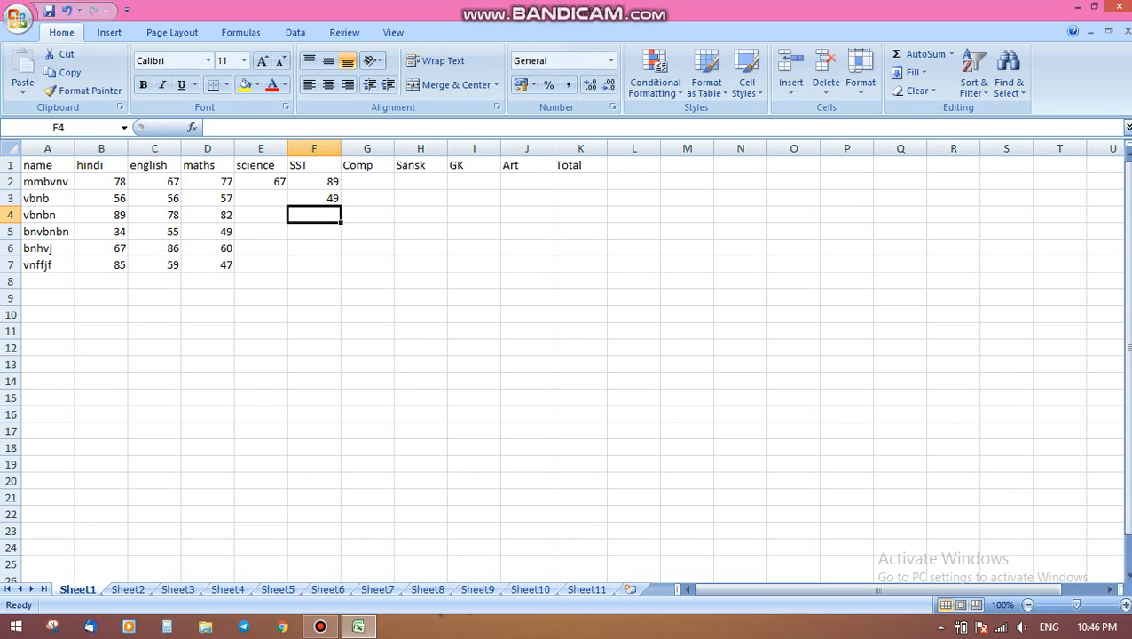
text(76)
key(Left)
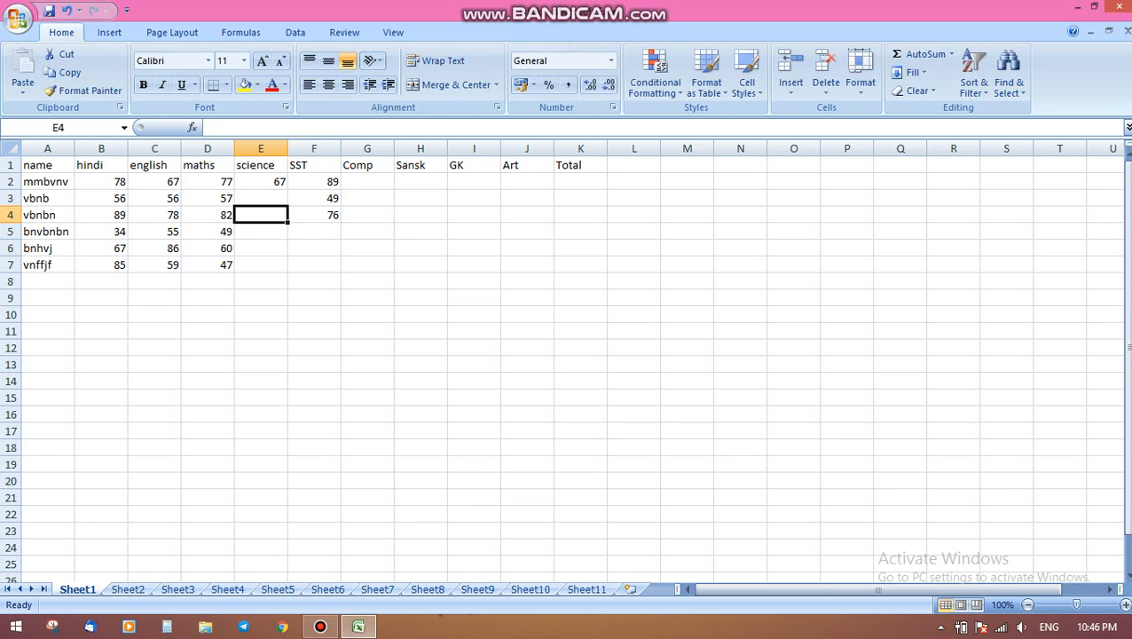
Step: Enter the science marks 59, 87 and 56 in cells E3 to E5
key(Up)
text(59)
key(Left)
key(Down)
key(Right)
text(87)
key(Return)
text(56)
Step: Enter the SST marks 67, 67 and 78 in F5 to F7 and the science marks 45 and 67 in E6 and E7
key(Right)
key(Down)
key(Up)
text(67)
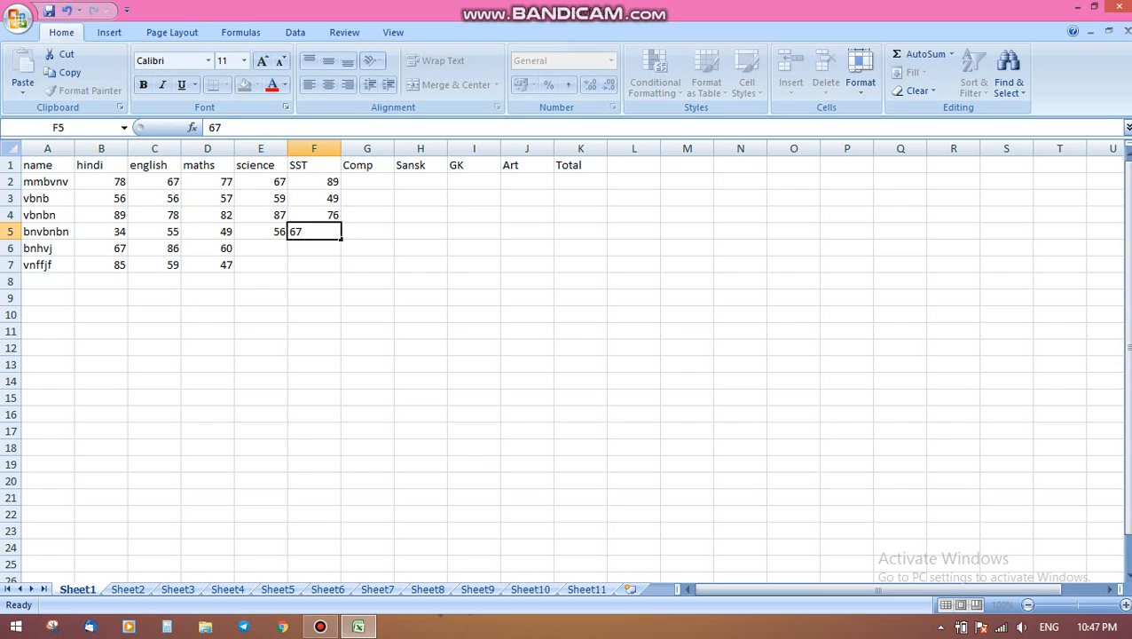
key(Return)
key(Left)
text(45)
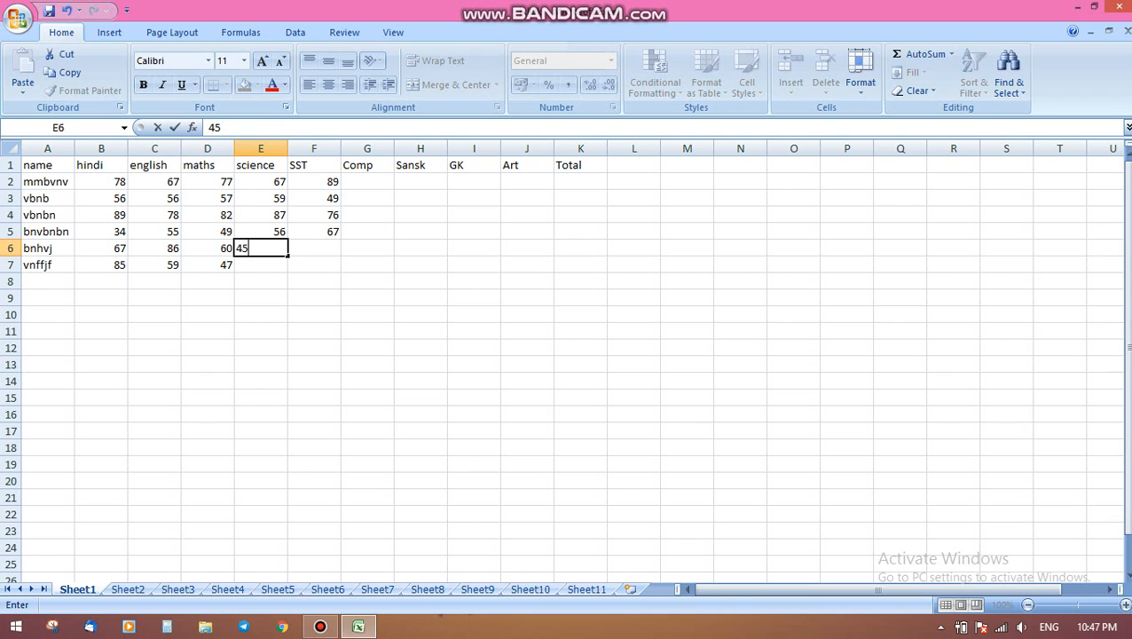
key(Return)
key(Right)
key(Up)
text(67)
key(Return)
key(Left)
text(67)
key(Right)
text(78)
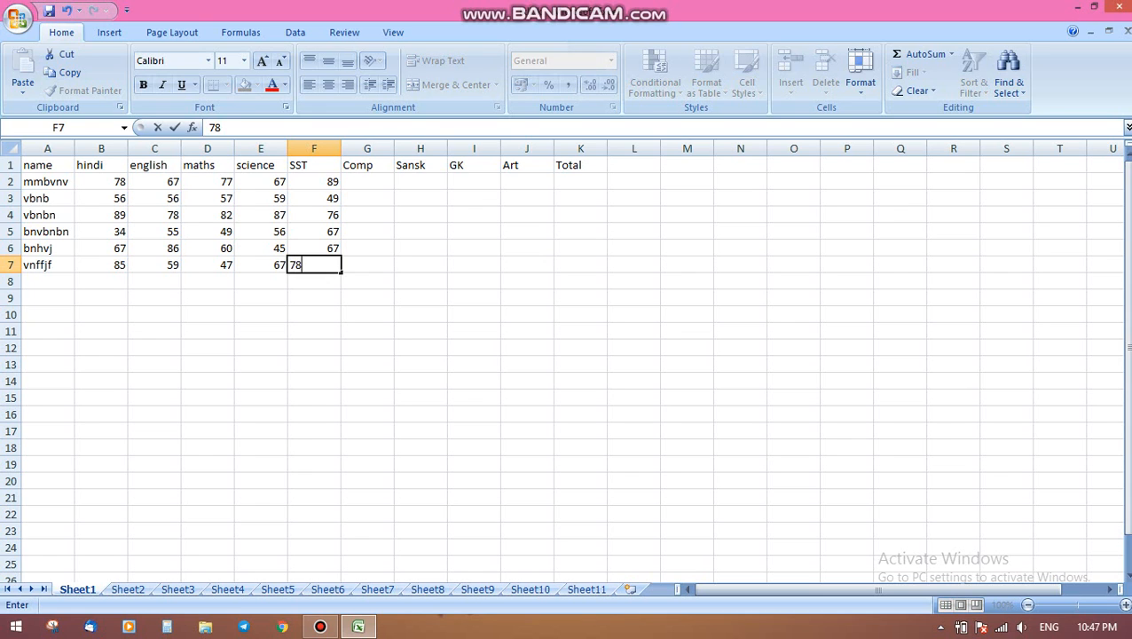
key(Right)
key(Up)
key(Up)
key(Up)
key(Up)
key(Up)
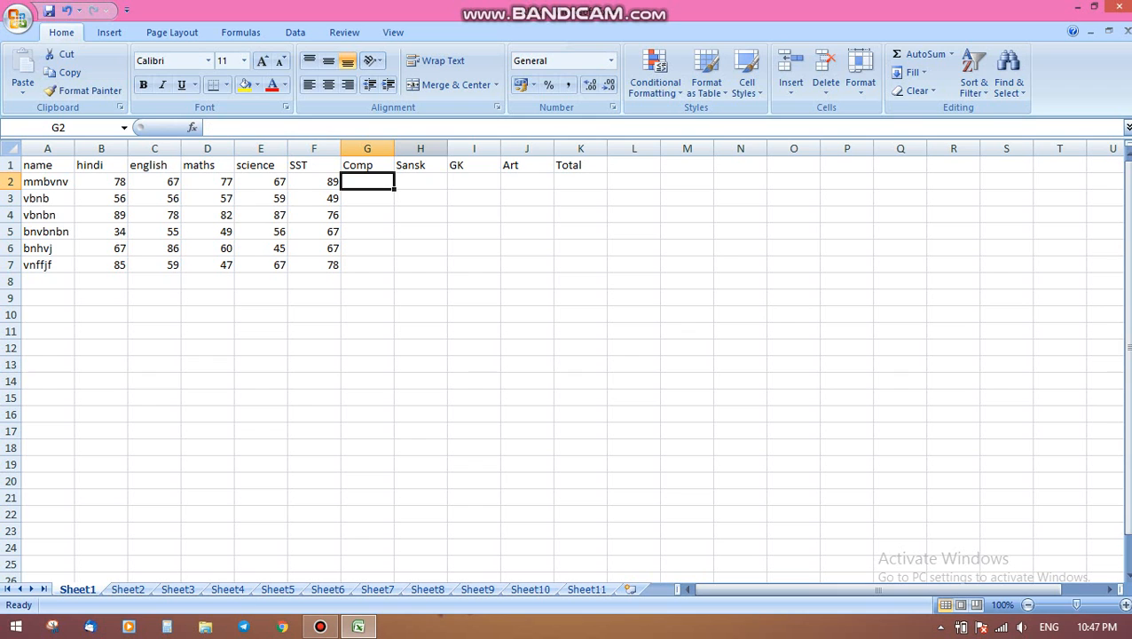
Step: Delete the Sansk, GK, Art and Comp columns from the sheet and select cell G2 under the Total heading
right_click(418, 148)
click(415, 149)
right_click(413, 149)
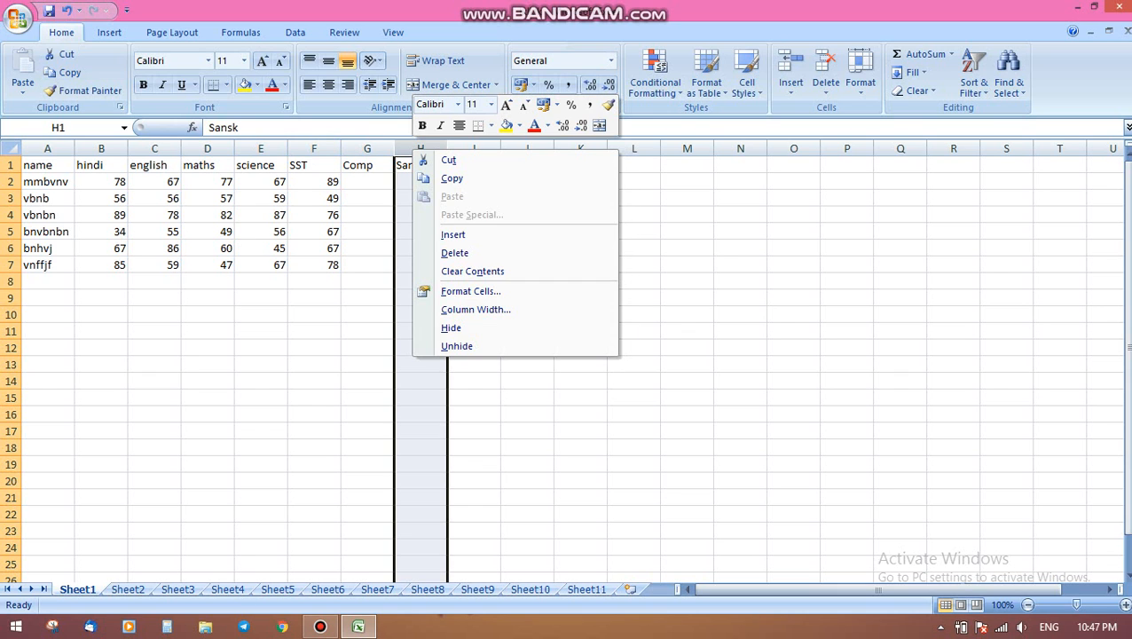
click(455, 253)
right_click(438, 149)
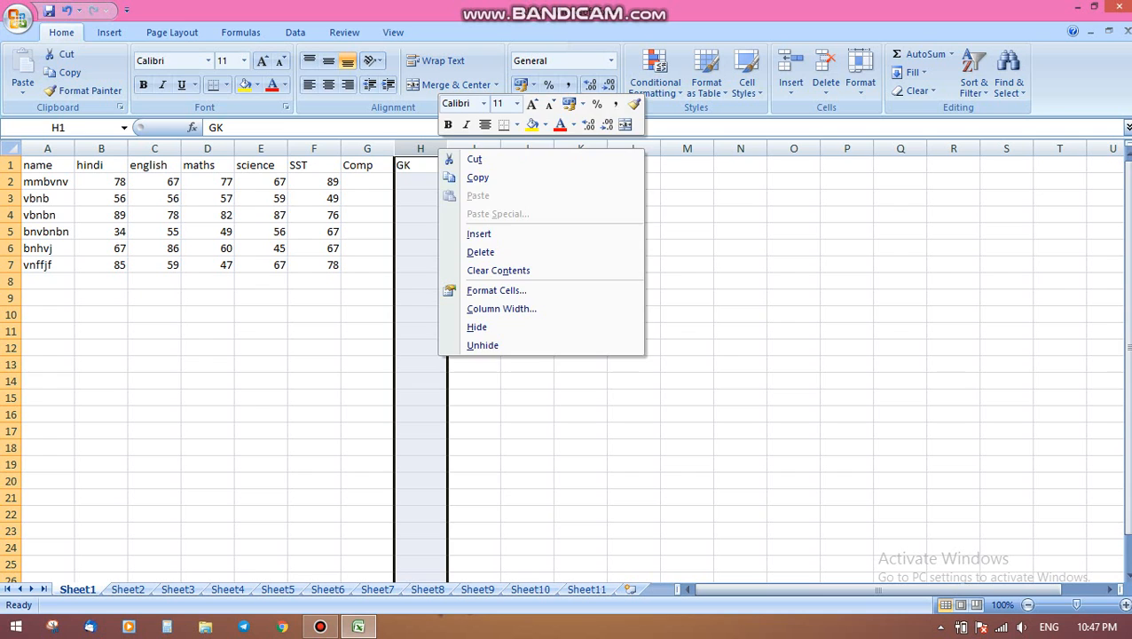
click(475, 252)
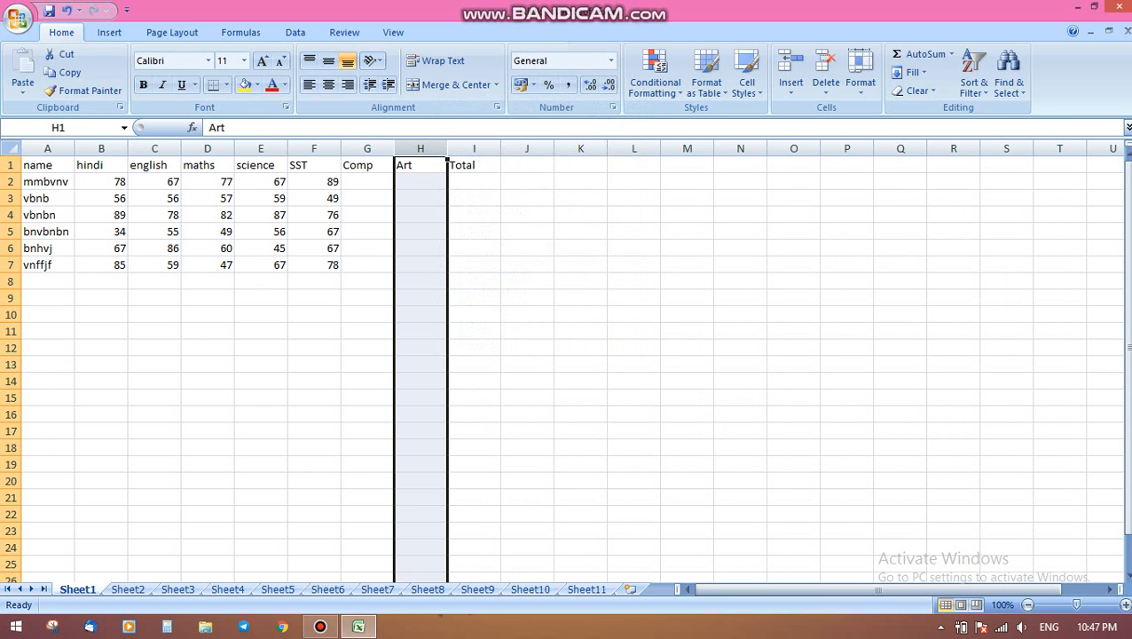
right_click(421, 149)
click(470, 251)
click(367, 149)
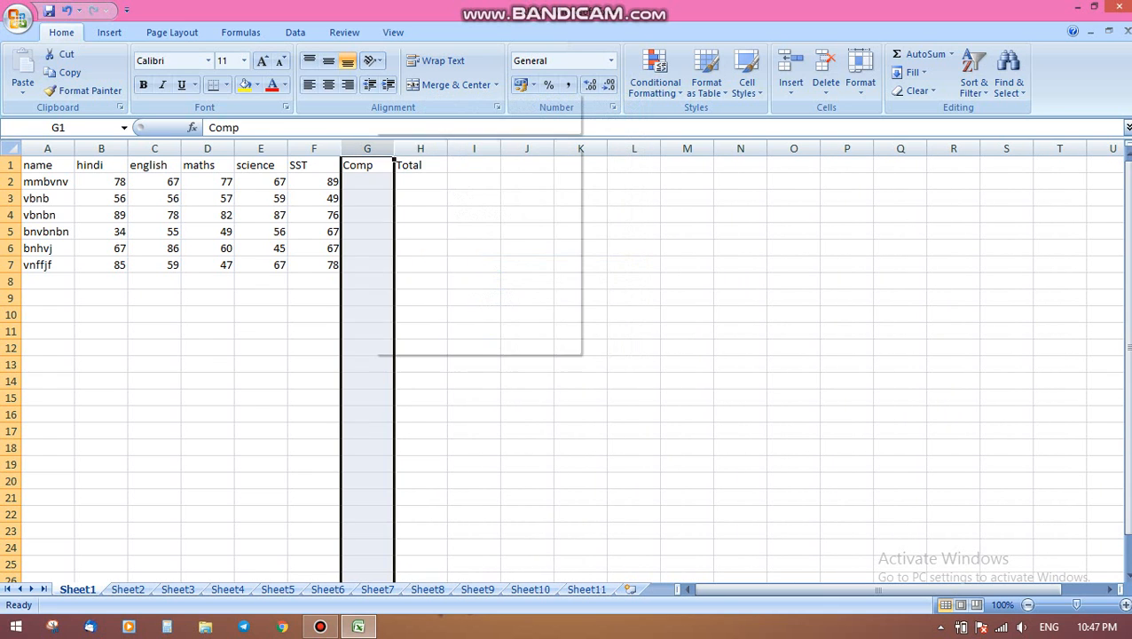
right_click(374, 146)
click(426, 251)
click(367, 182)
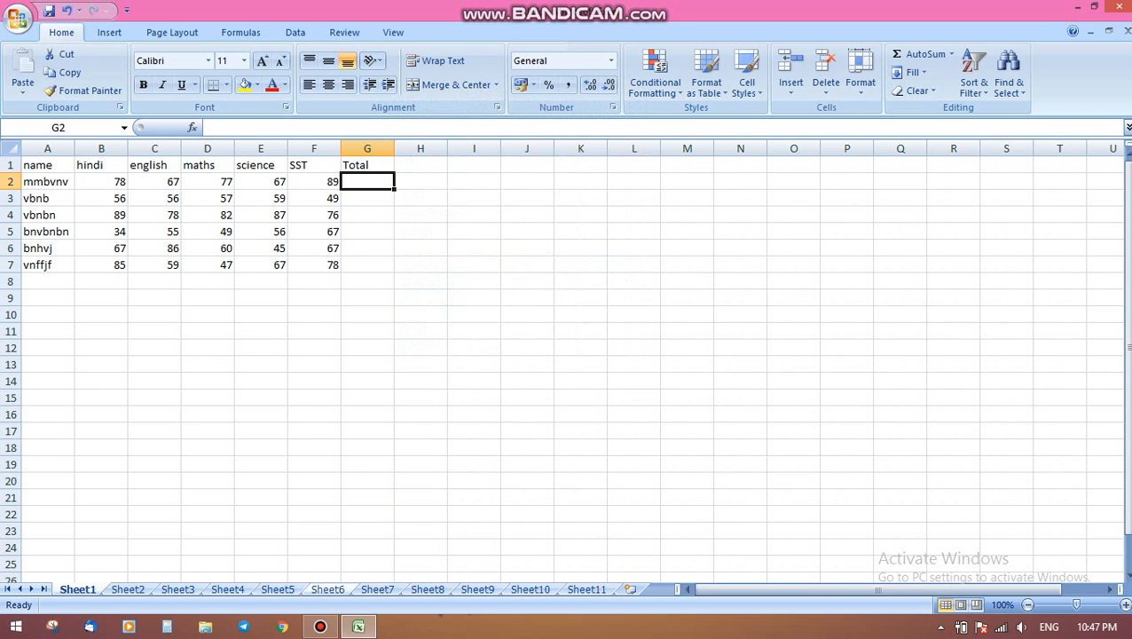
click(320, 627)
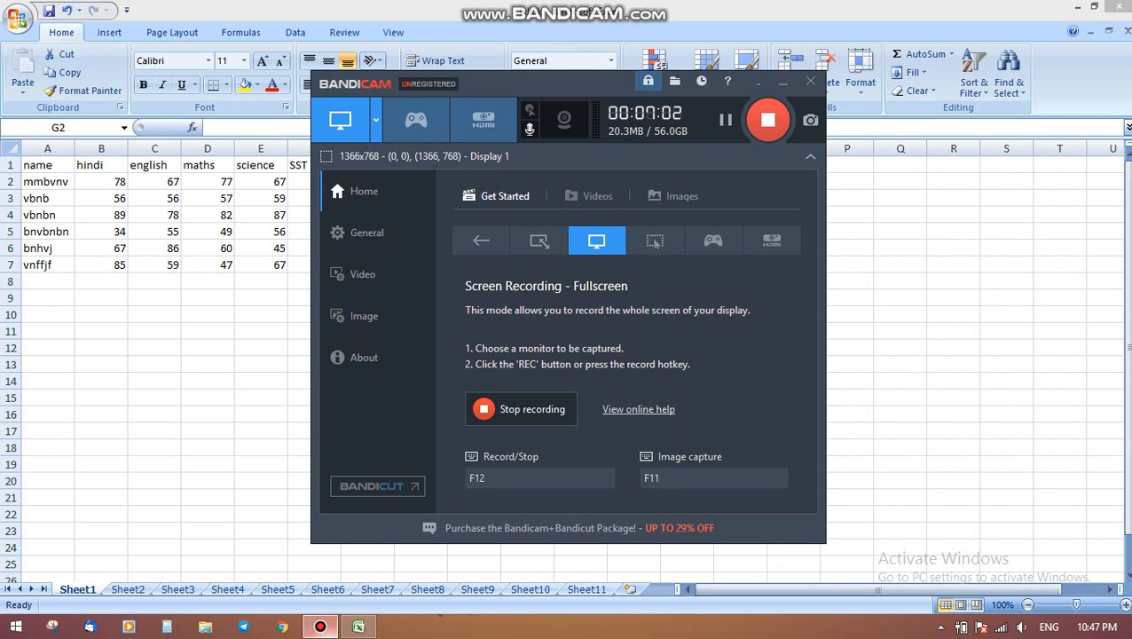
click(783, 81)
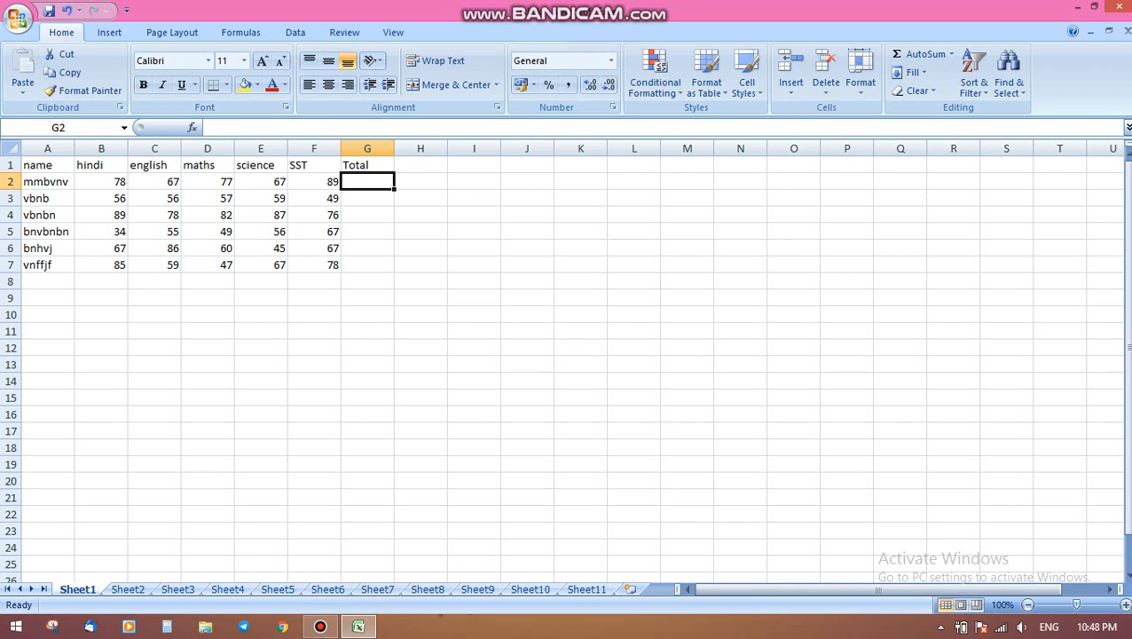
Step: Calculate the first student's Total in G2 with a SUM formula over the marks in B2:F2
text(==)
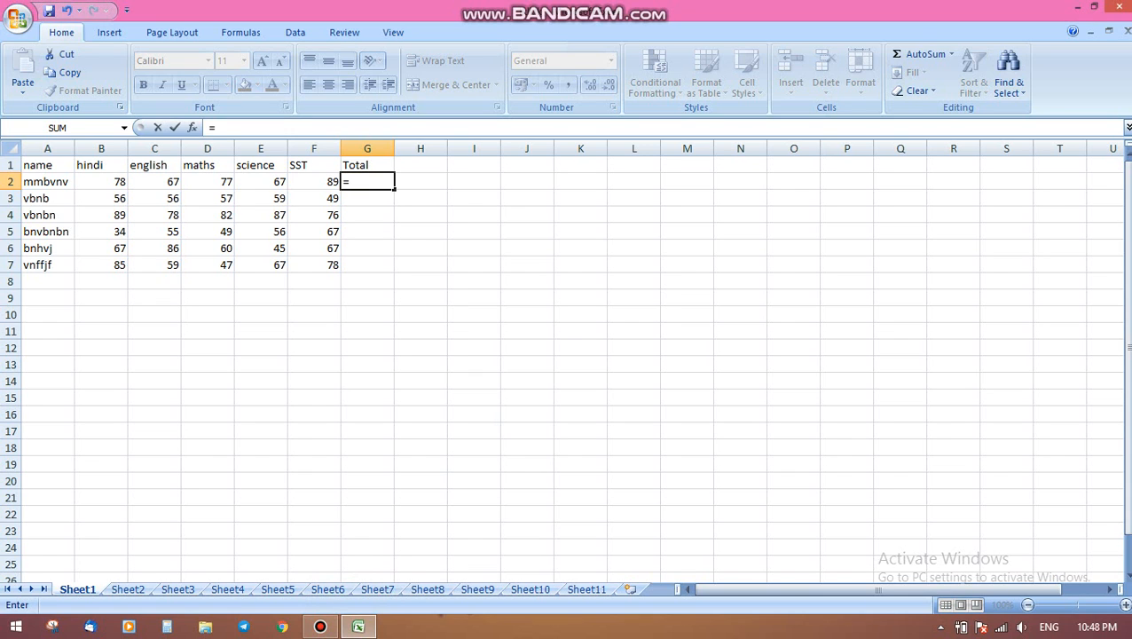
text(sum)
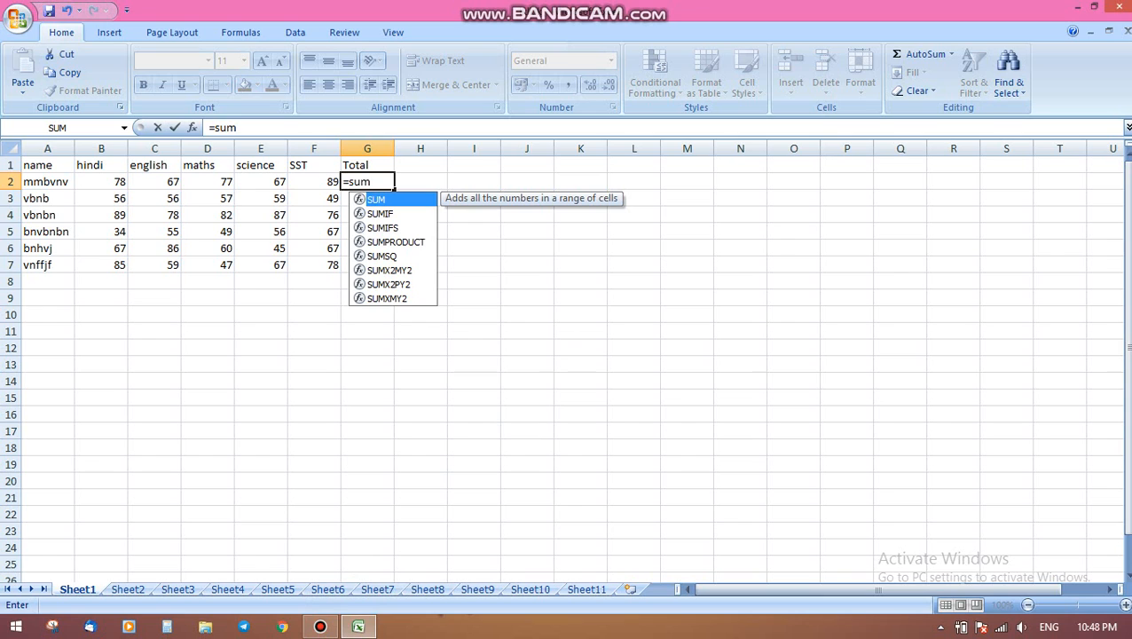
key(Escape)
text(()
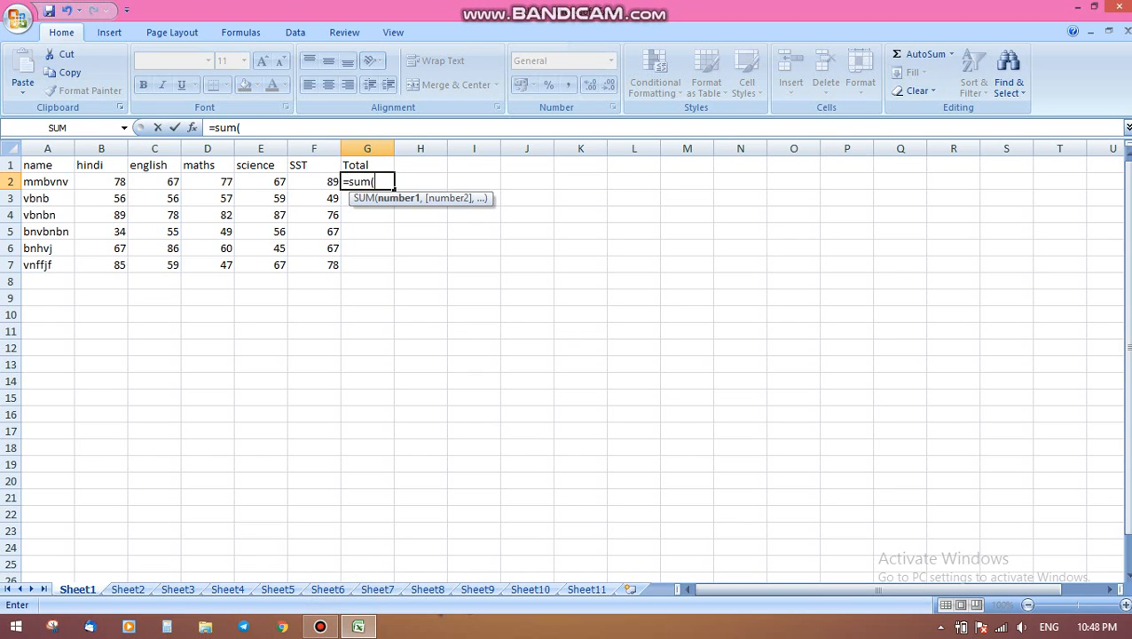
click(101, 181)
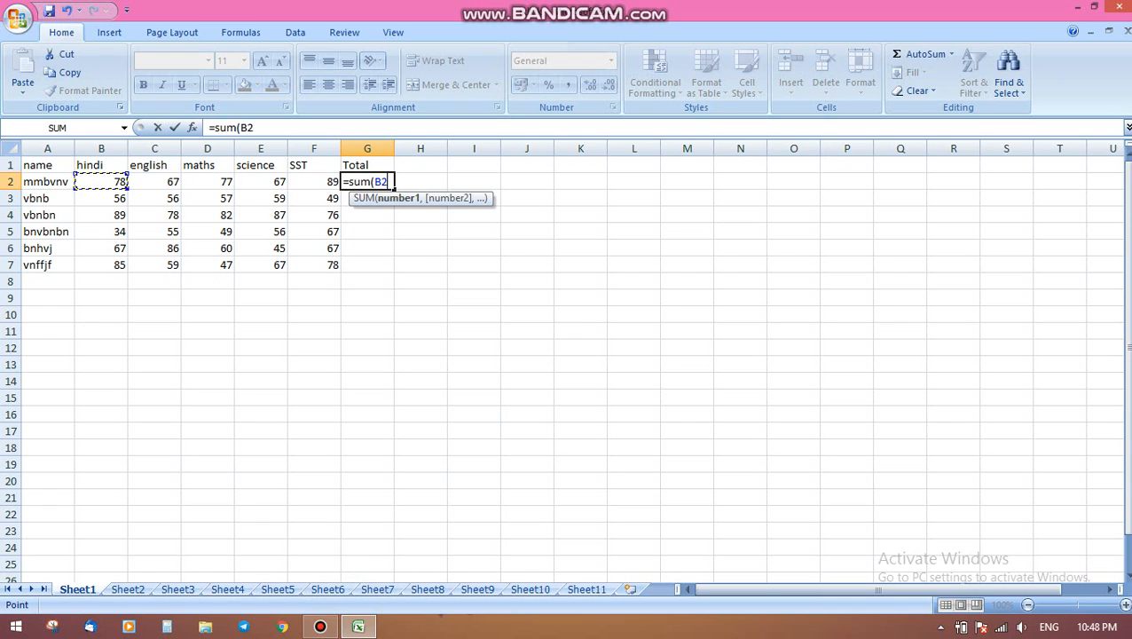
drag(101, 182, 335, 186)
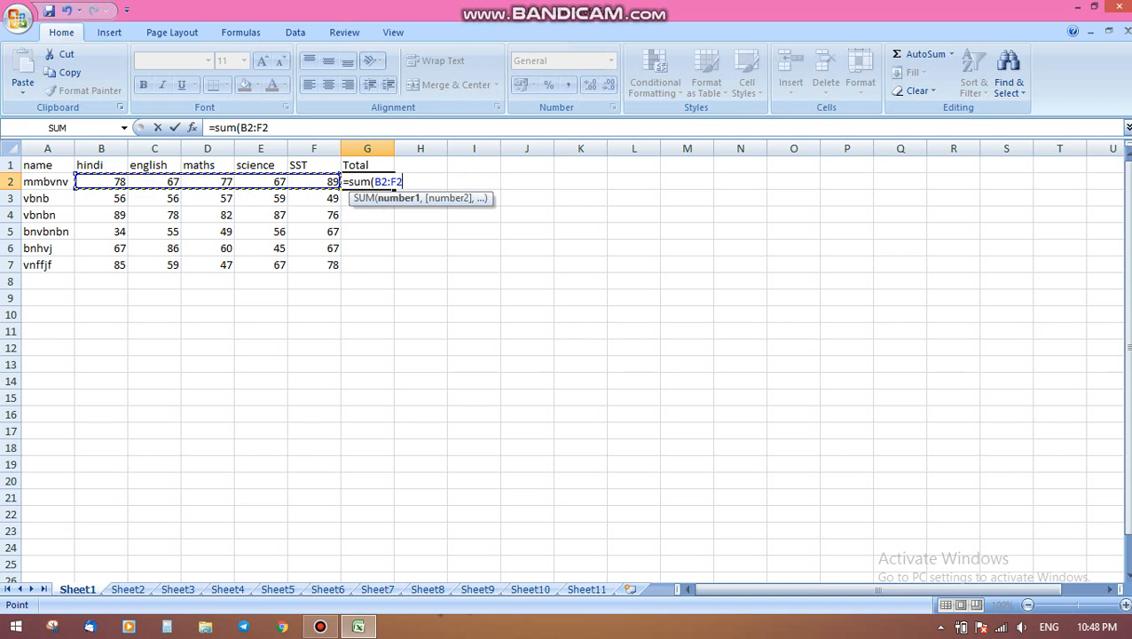
key(Return)
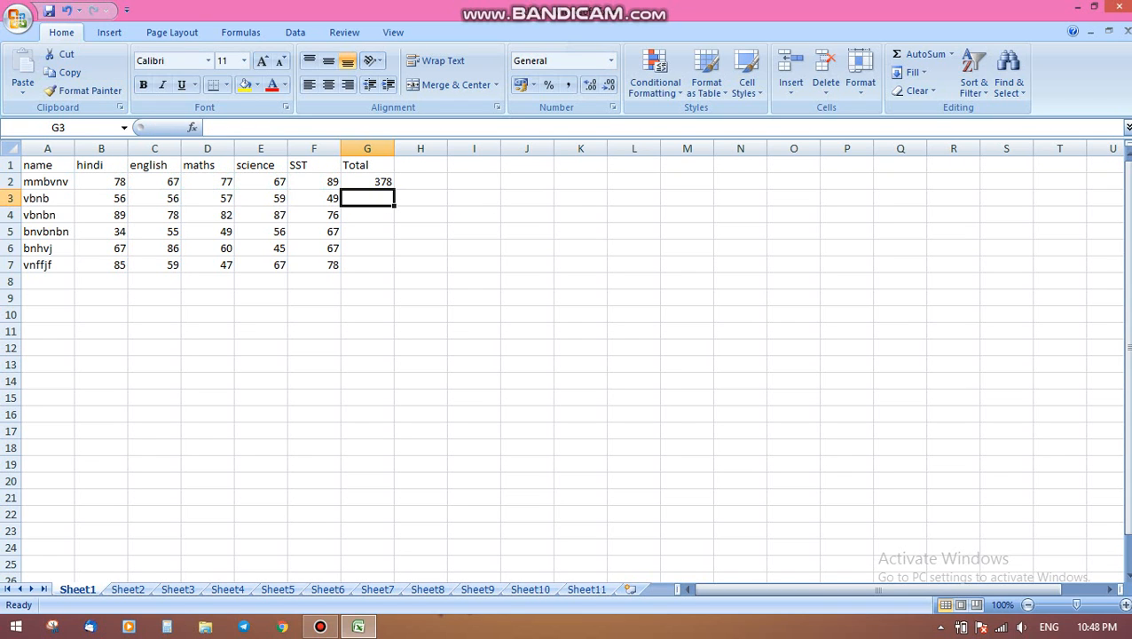
Step: Add up the SST marks in F8 with a SUM formula over F2:F7
click(314, 282)
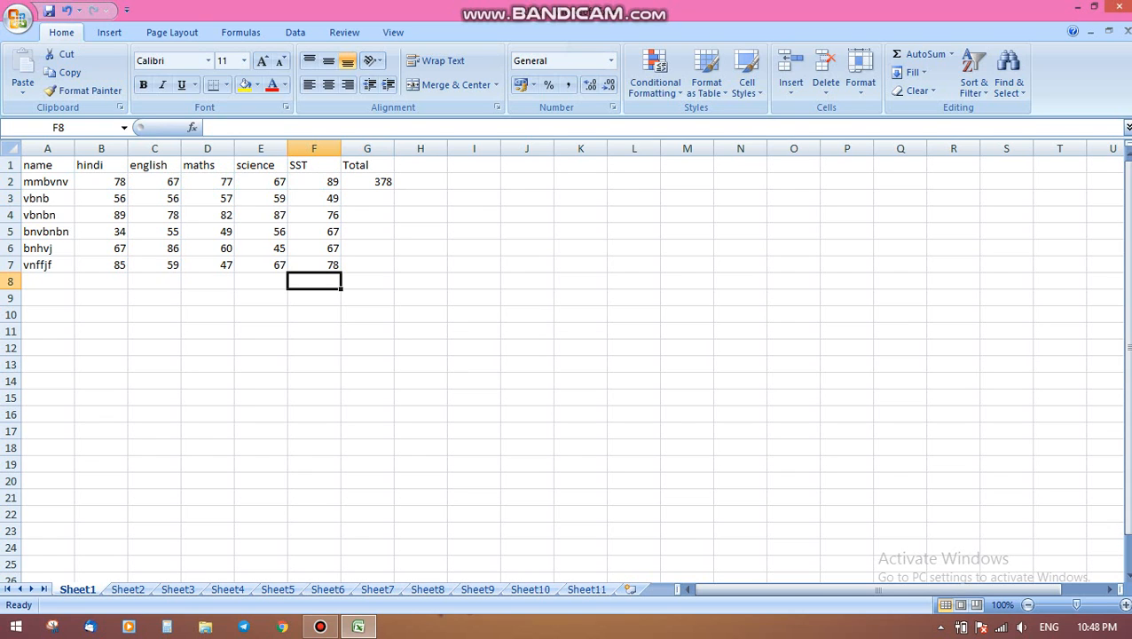
text(=su)
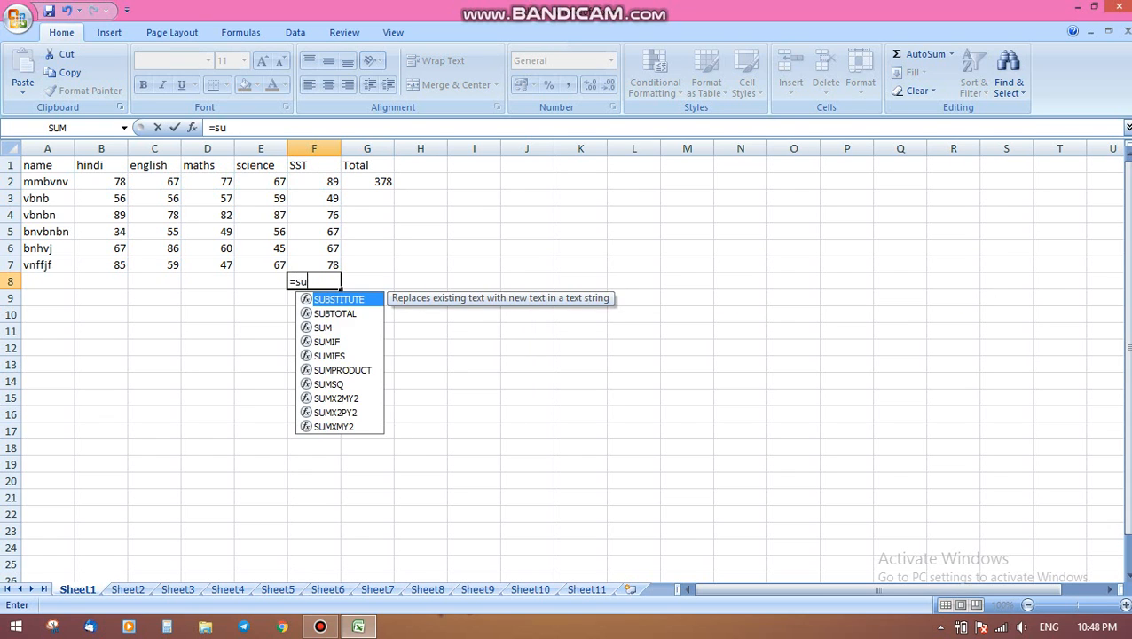
text(m()
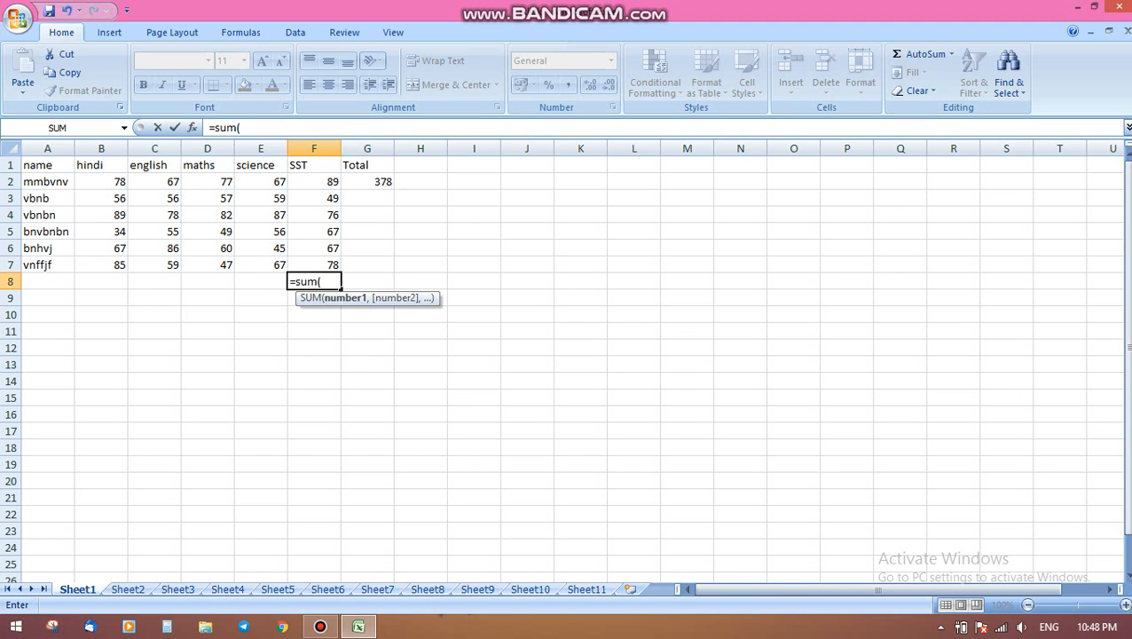
drag(328, 181, 337, 270)
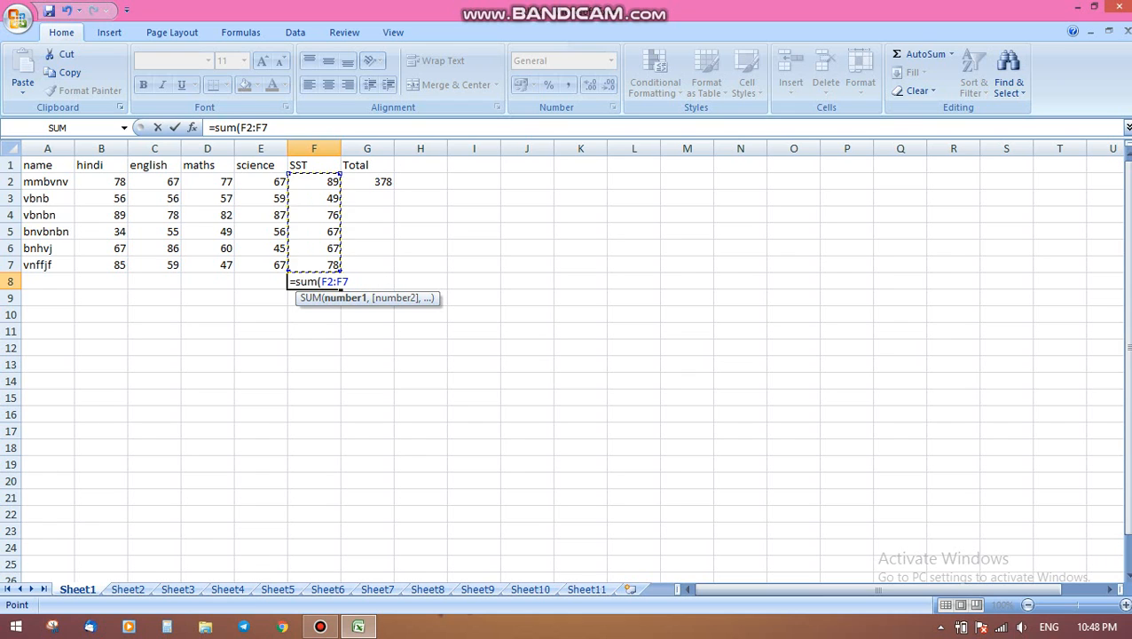
key(Return)
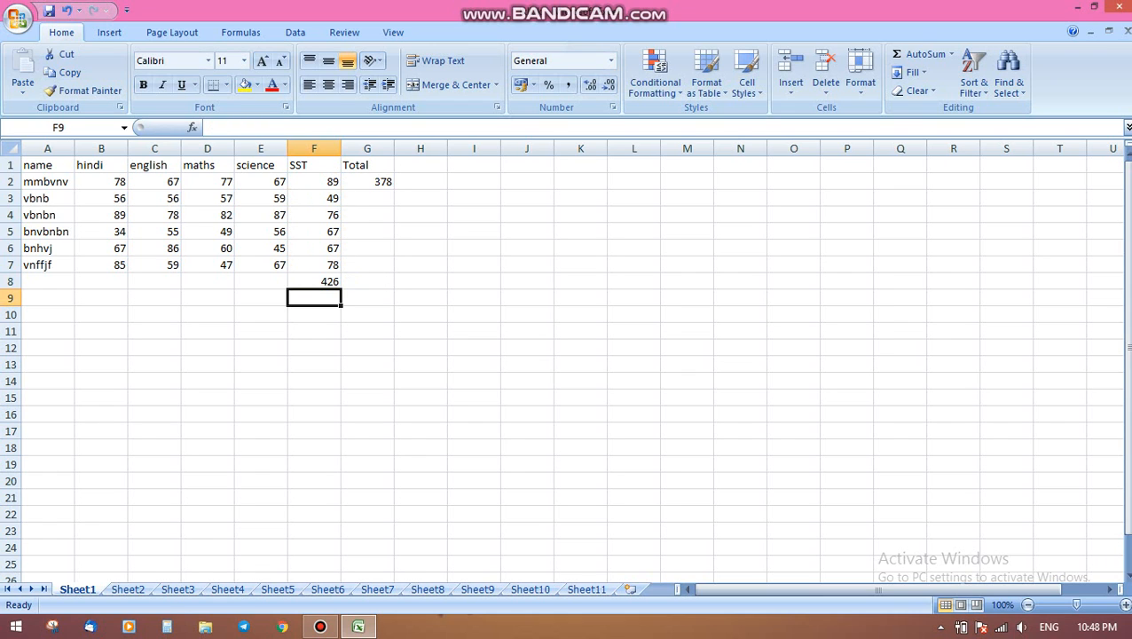
text(0)
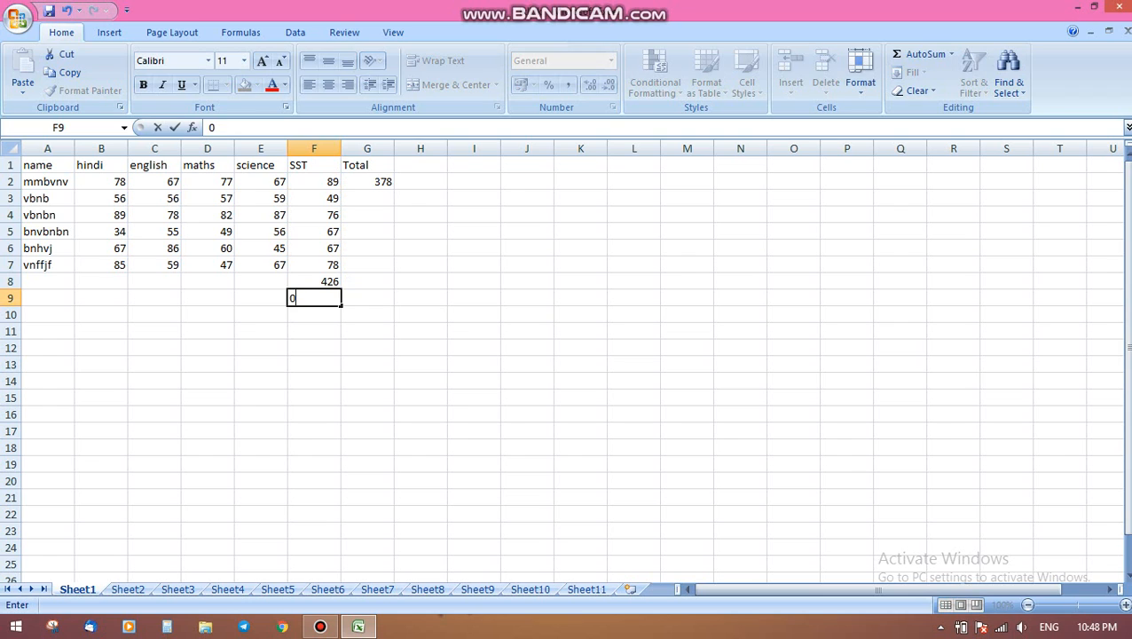
key(BackSpace)
key(Up)
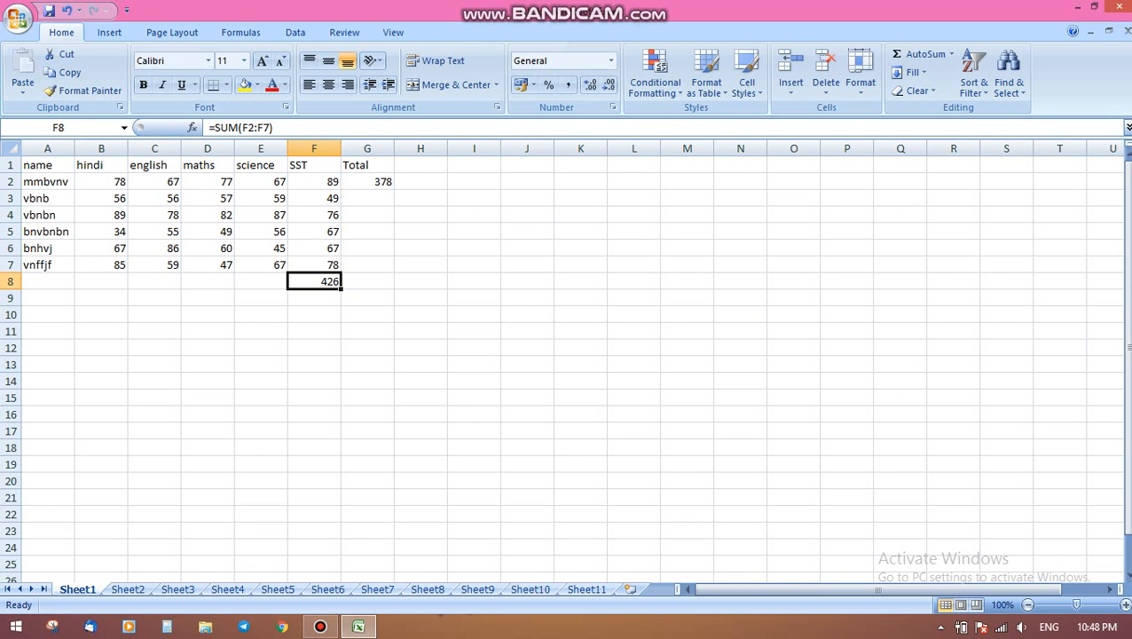
Step: Step through the SST marks in column F and clear the sum formula from F8
key(Down)
key(Up)
key(Up)
key(Up)
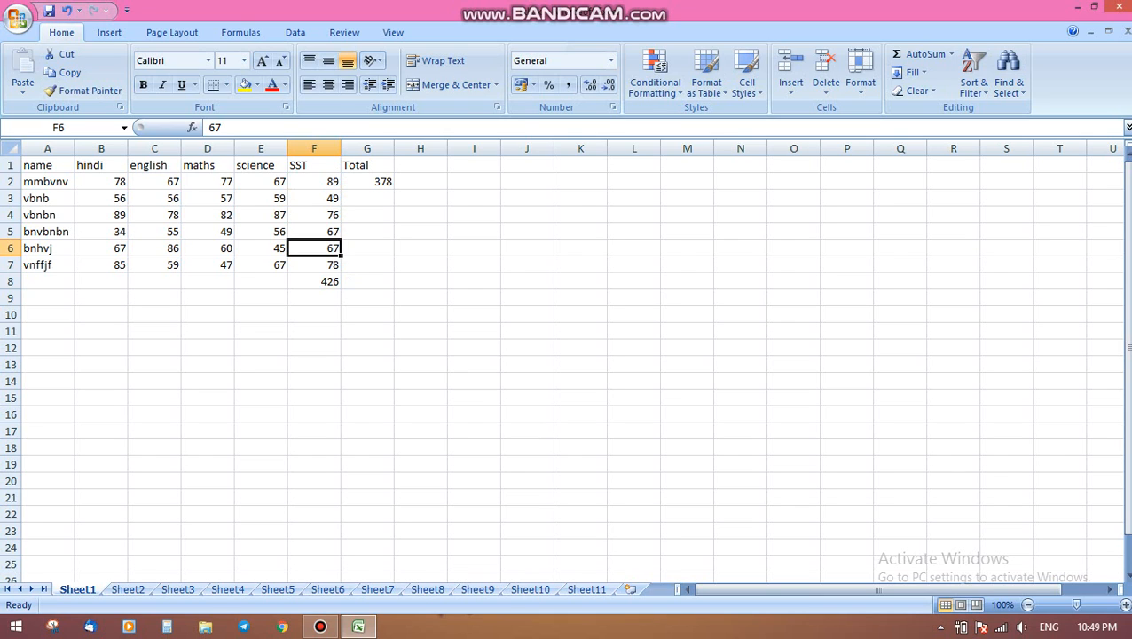
key(Up)
key(Up)
key(Up)
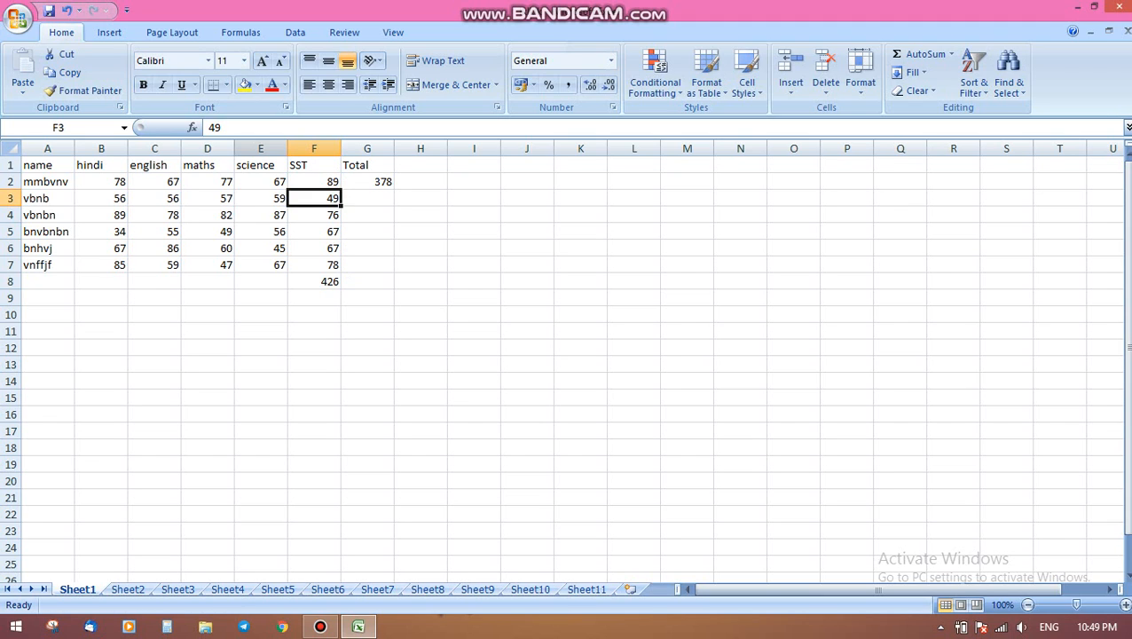
key(Down)
key(Down)
key(Down)
key(Down)
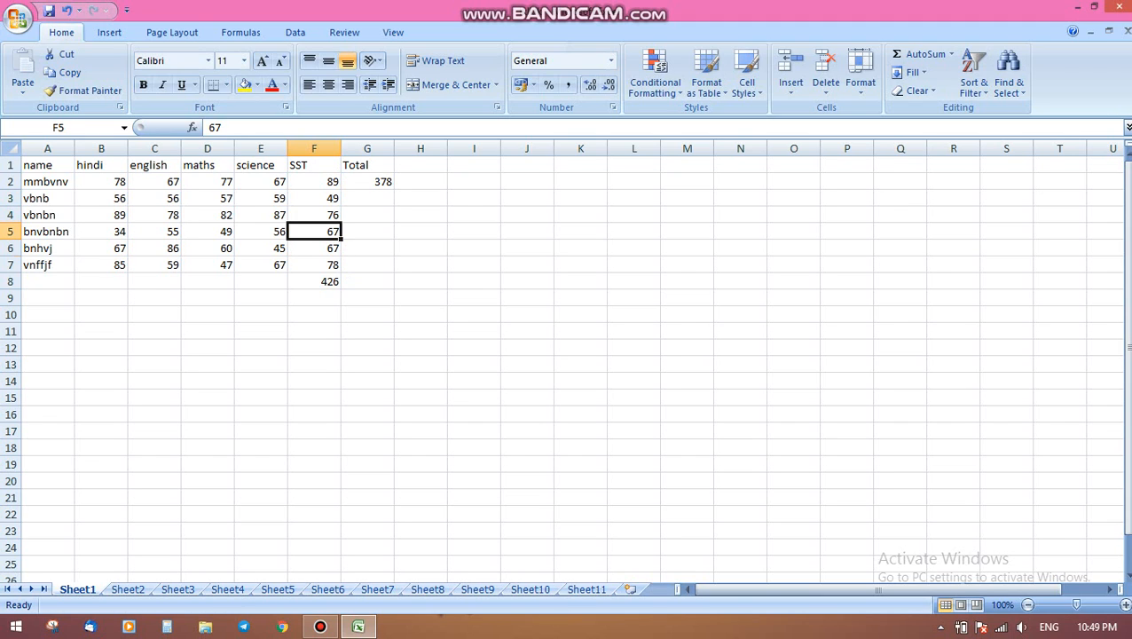
key(Down)
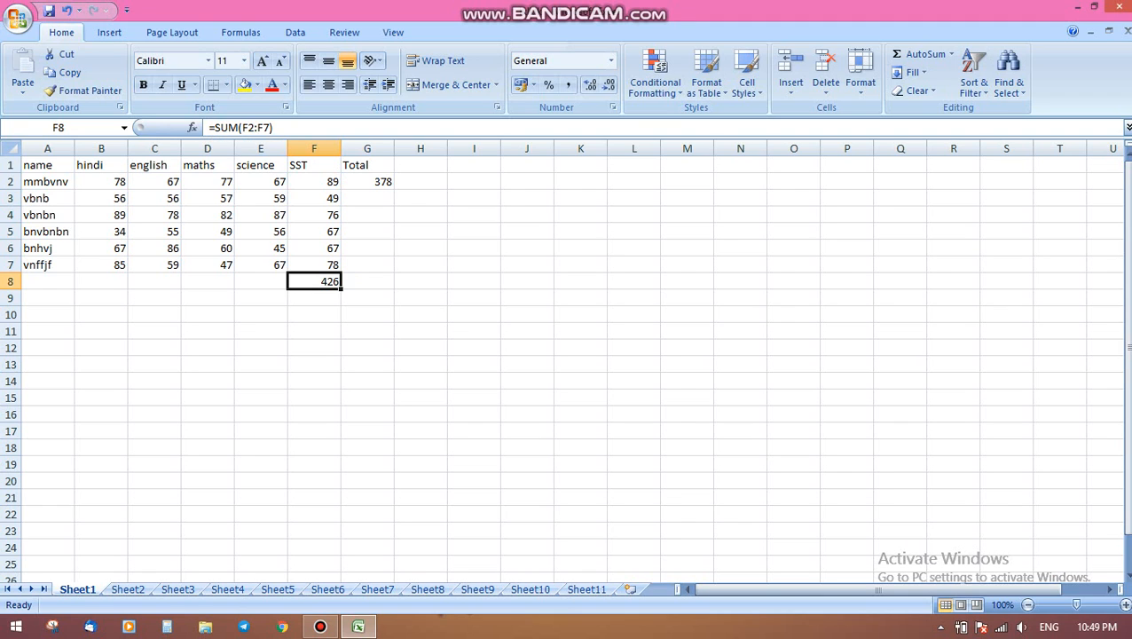
key(BackSpace)
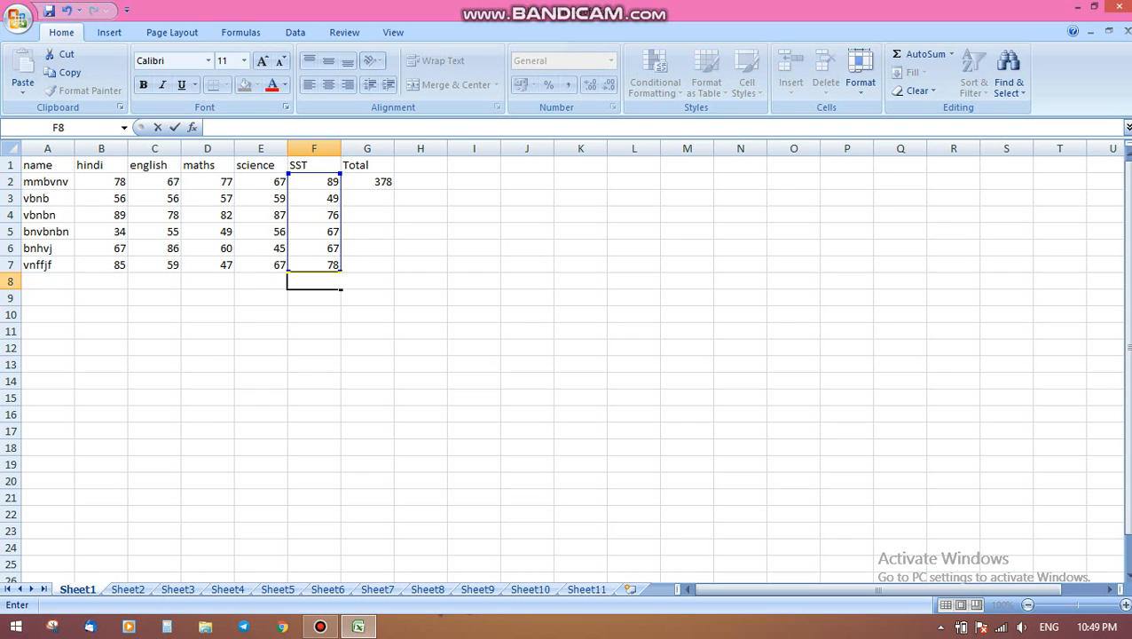
Step: Calculate the second student's Total in G3 with a SUM formula over the marks in B3:F3
click(367, 198)
text(=)
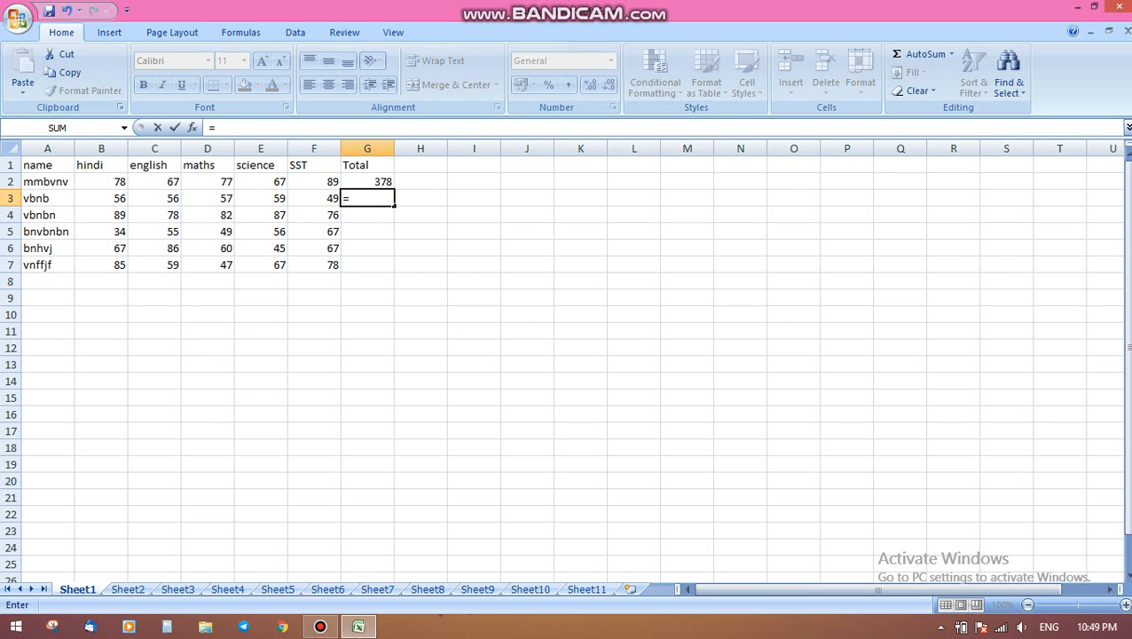
text(um)
key(BackSpace)
key(BackSpace)
text(su)
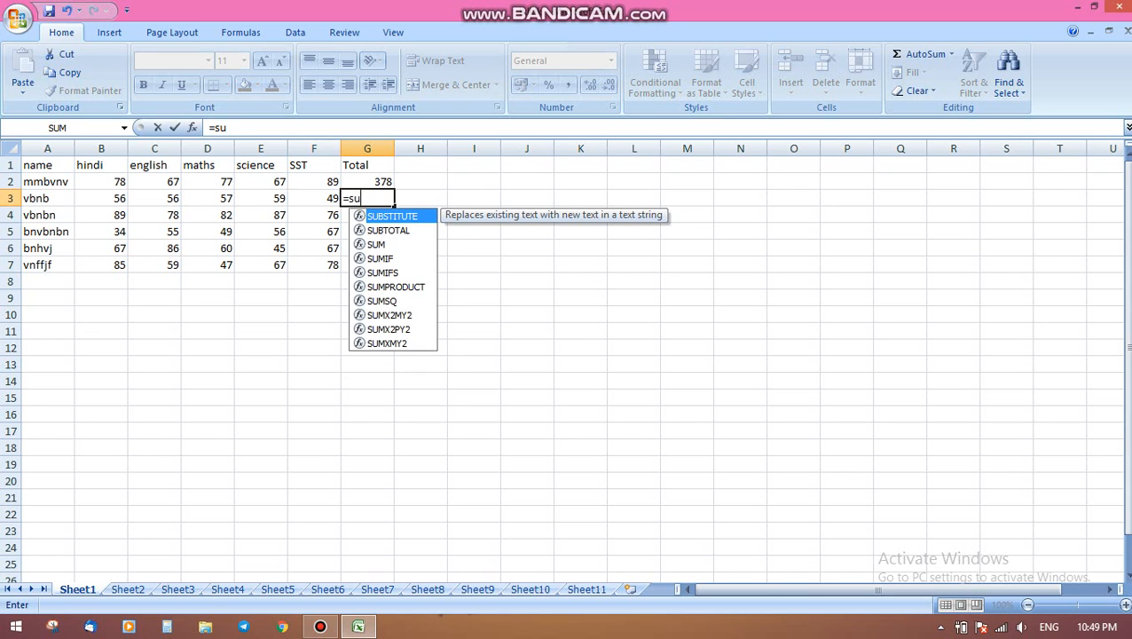
text(m))
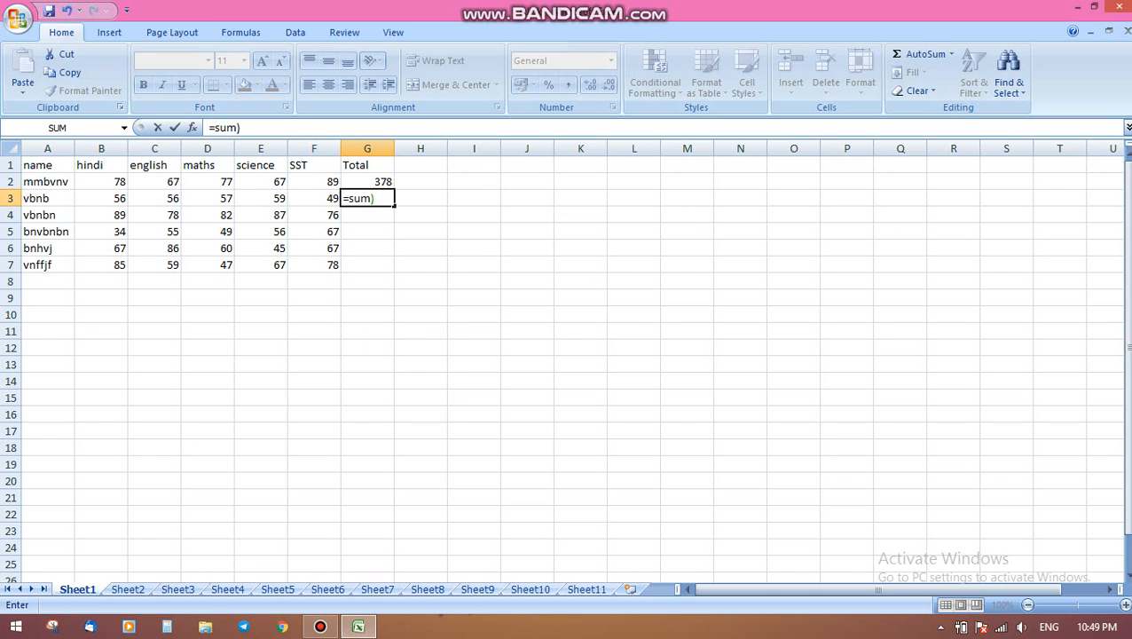
key(BackSpace)
text(()
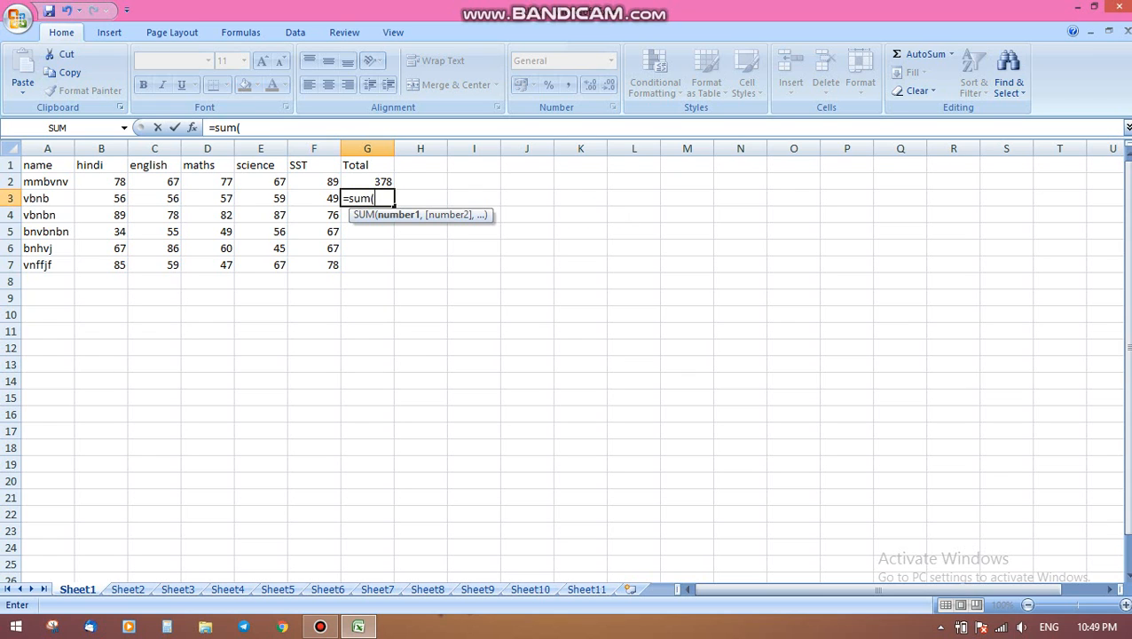
drag(84, 201, 315, 199)
key(Return)
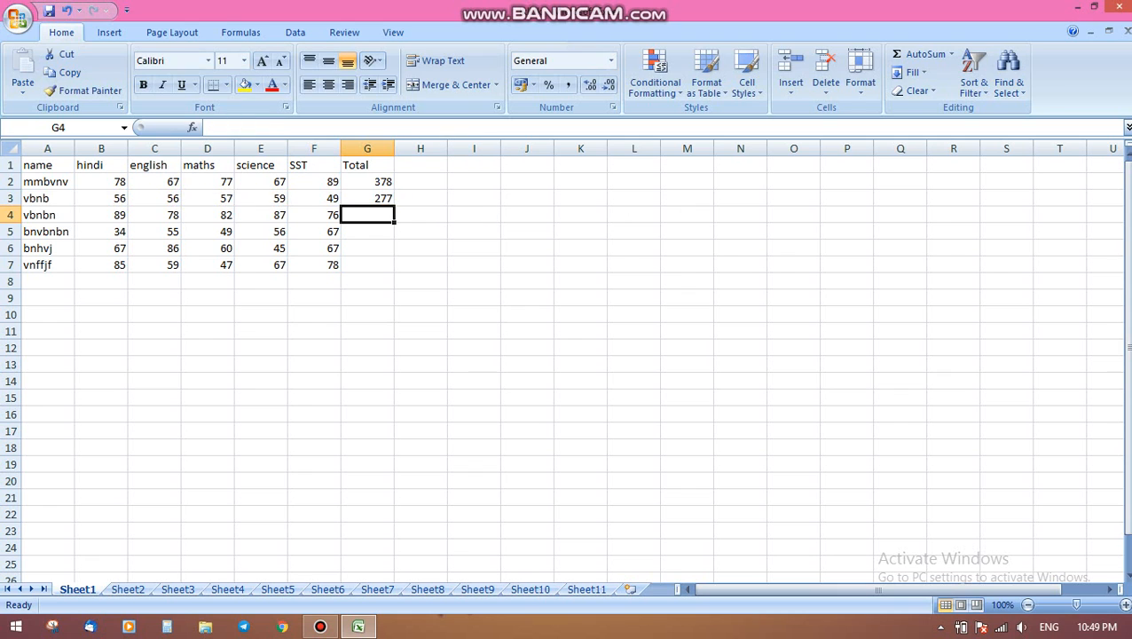
Step: Copy the Total formula from G3 and paste it into each of the cells G4 to G7
right_click(366, 199)
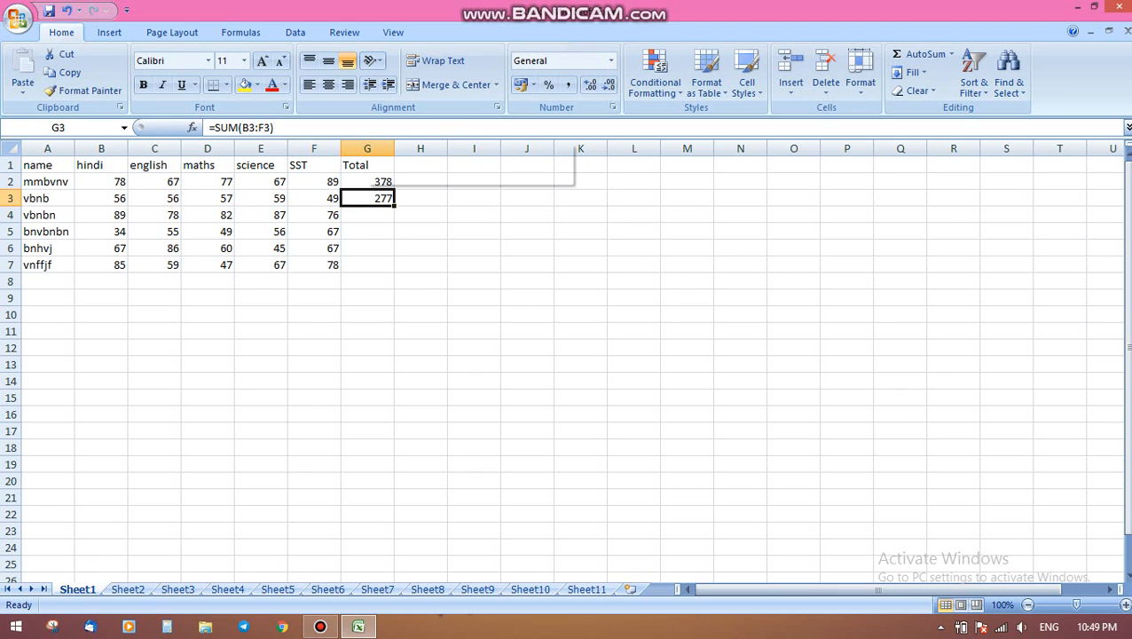
click(404, 226)
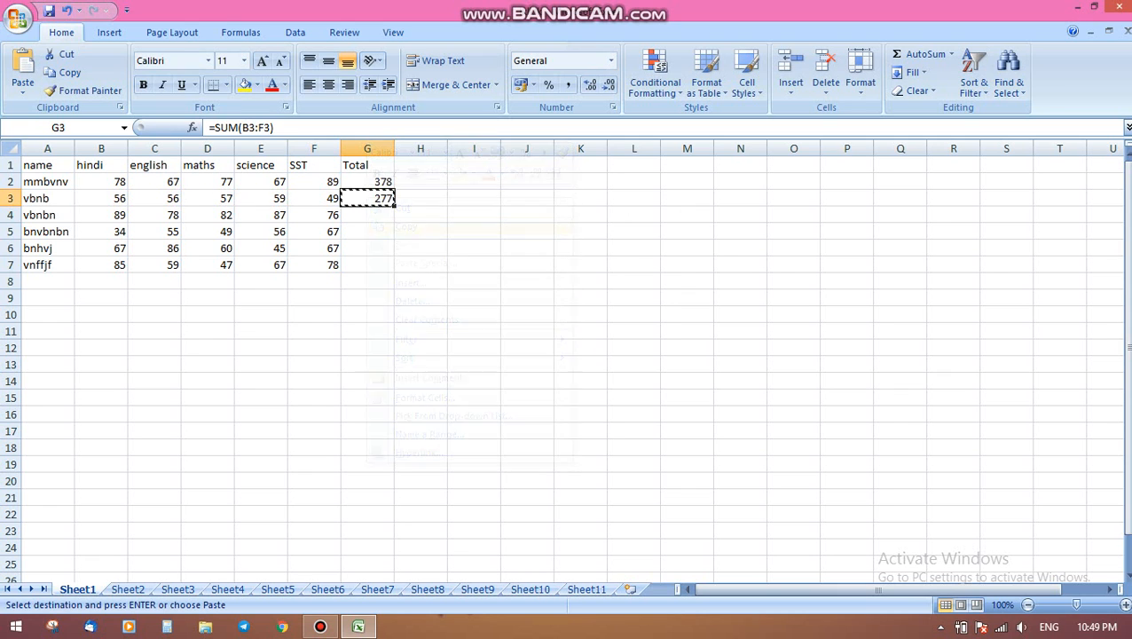
right_click(366, 213)
click(406, 258)
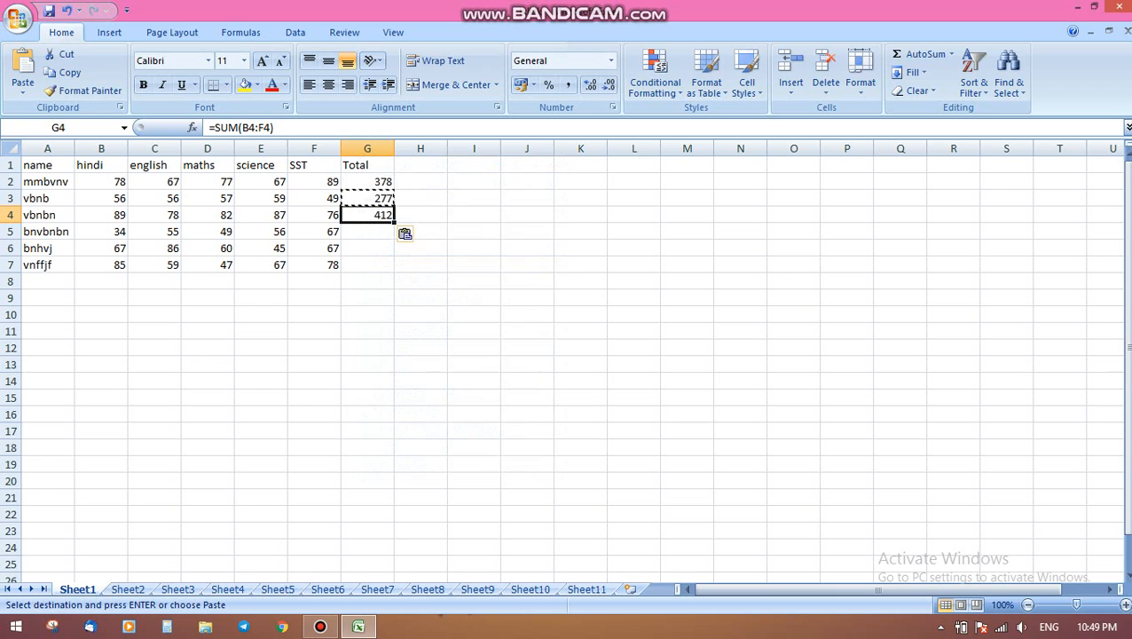
right_click(383, 230)
click(422, 275)
right_click(382, 251)
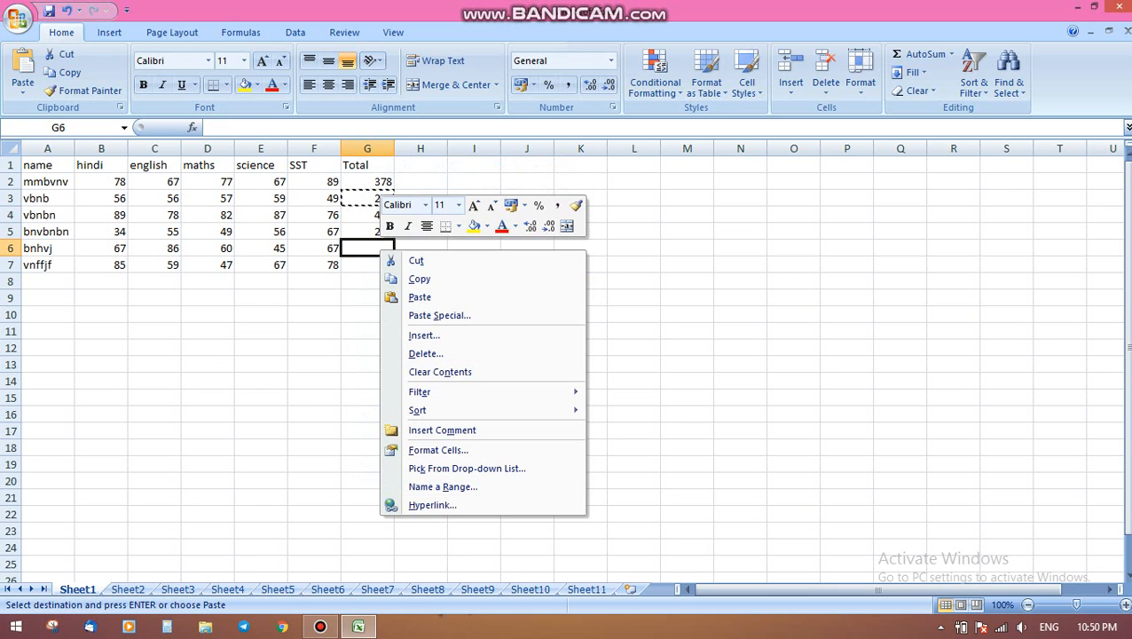
click(420, 297)
right_click(373, 265)
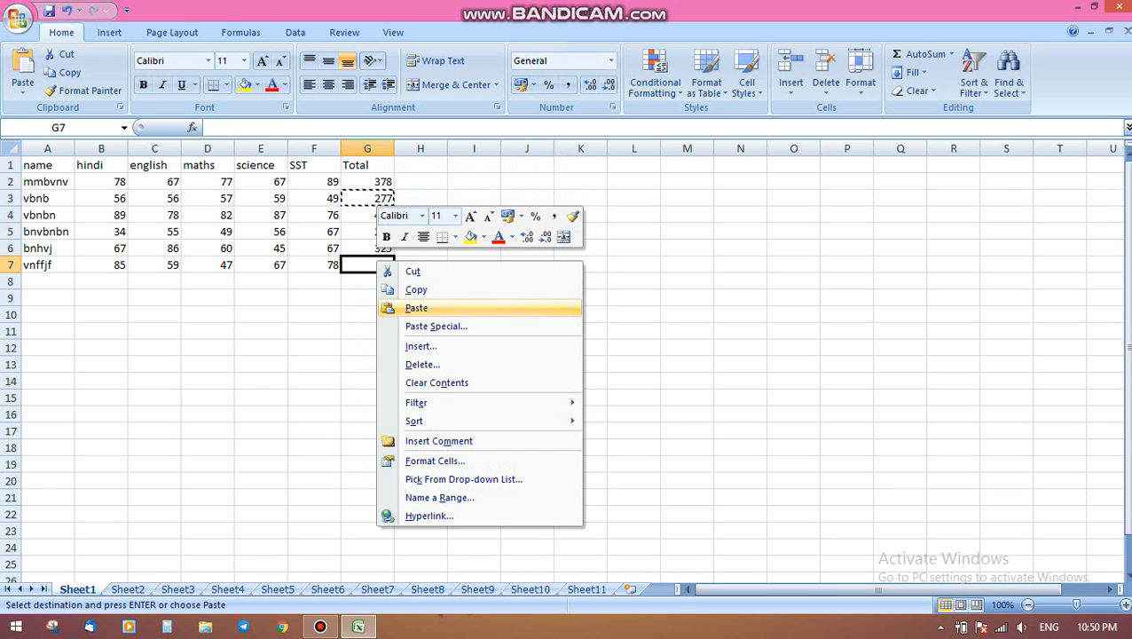
click(417, 308)
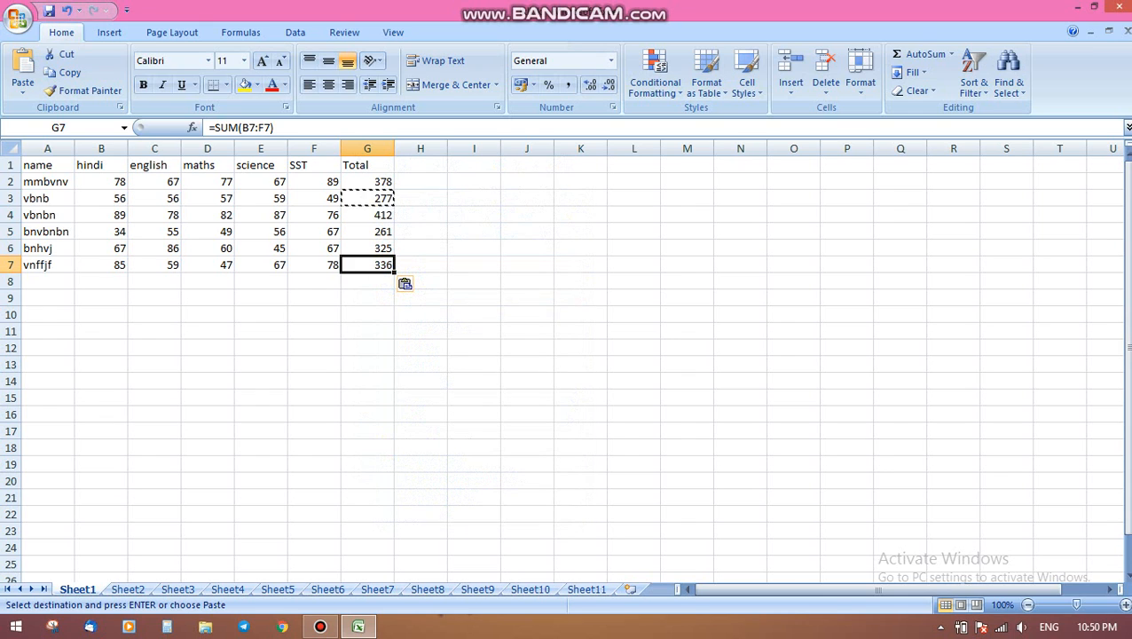
key(Escape)
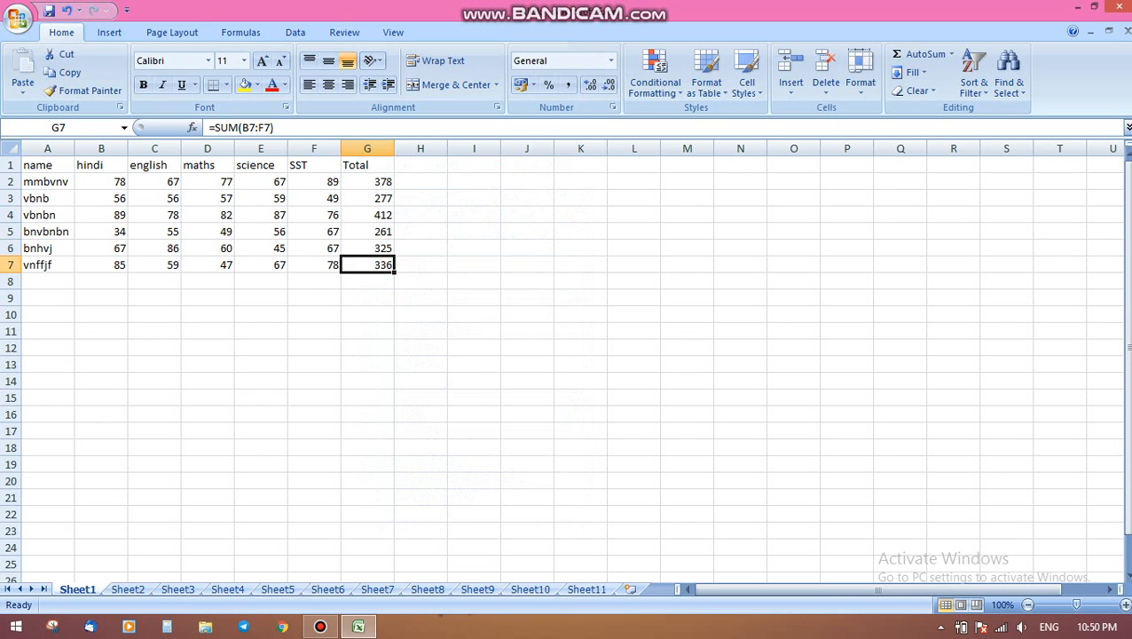
Step: Examine the SUM formula behind each student's Total in cells G2 to G7
click(367, 182)
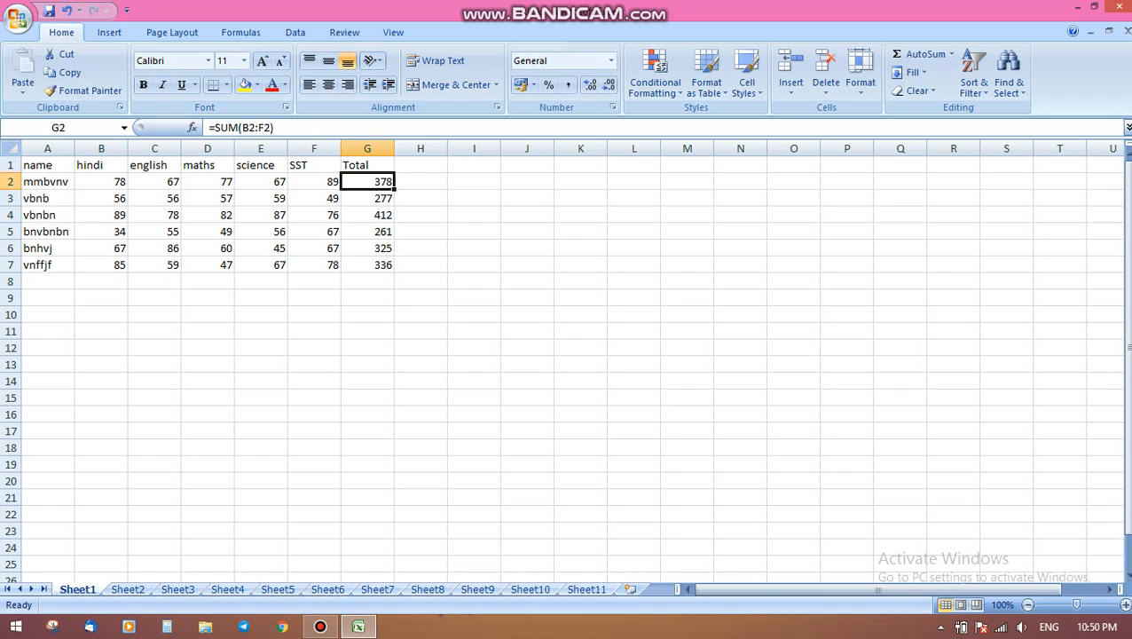
click(367, 199)
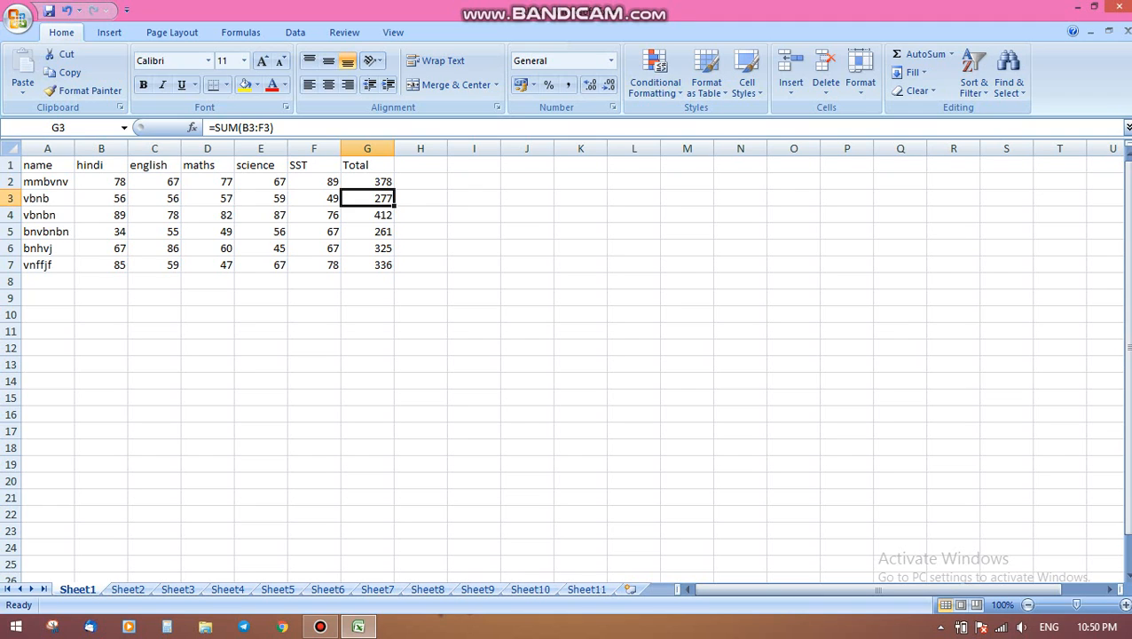
click(368, 214)
click(367, 231)
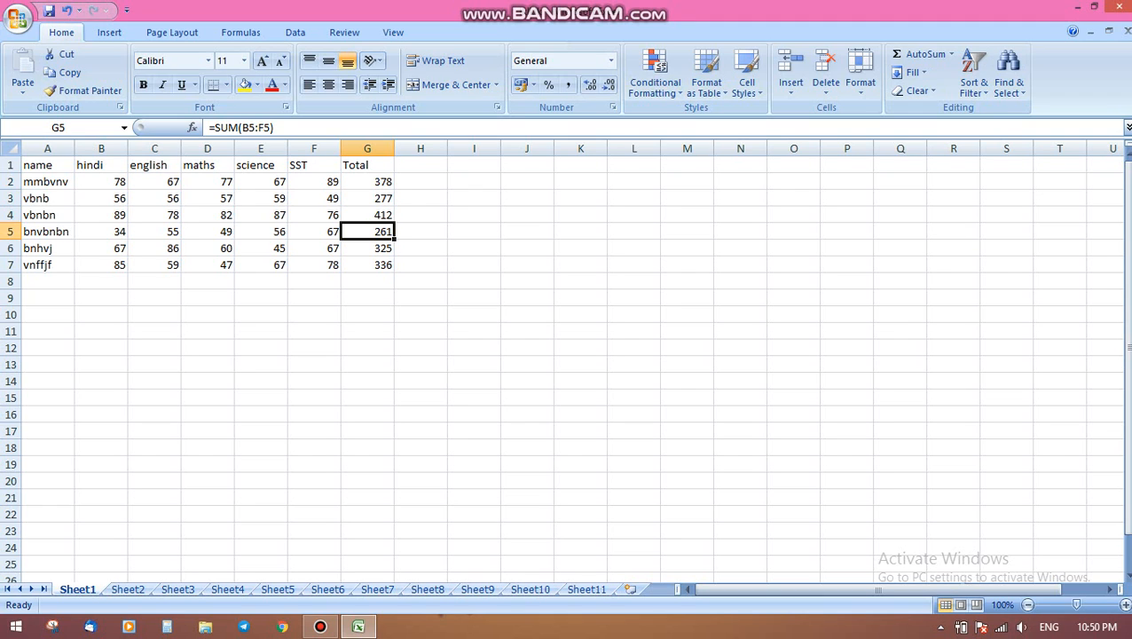
click(367, 249)
click(368, 266)
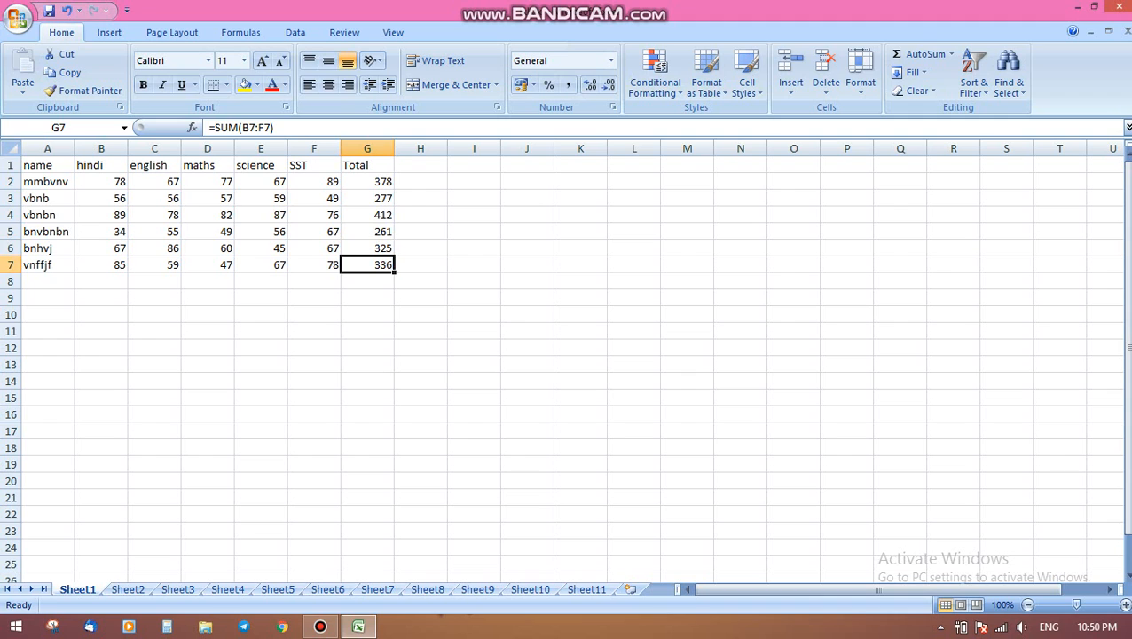
click(367, 182)
click(367, 199)
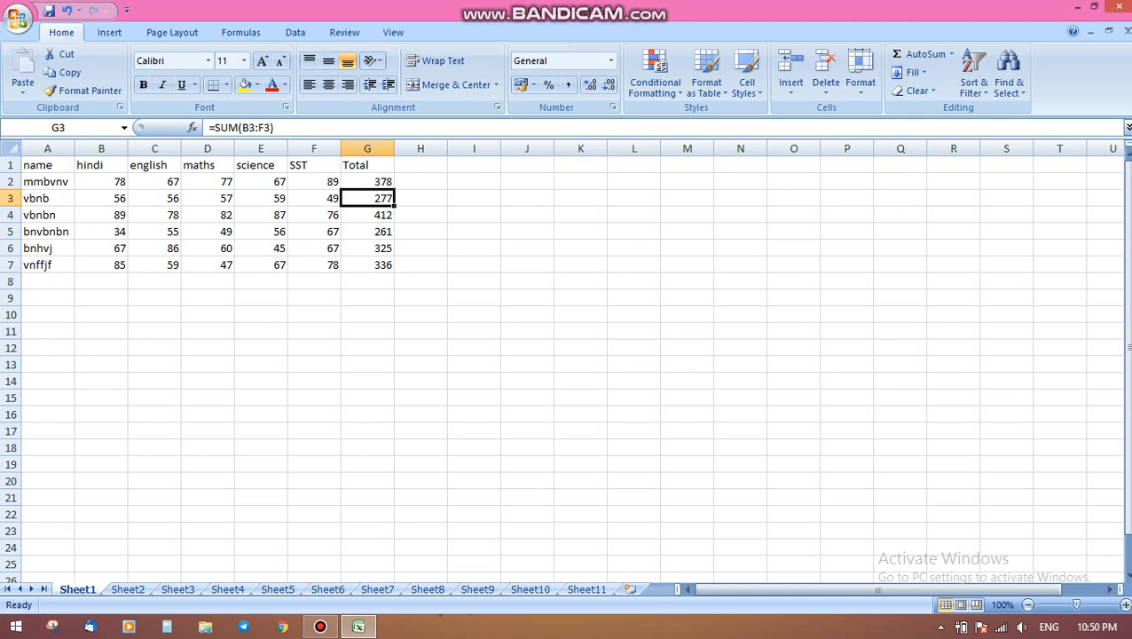
click(368, 215)
click(367, 231)
click(368, 249)
click(367, 265)
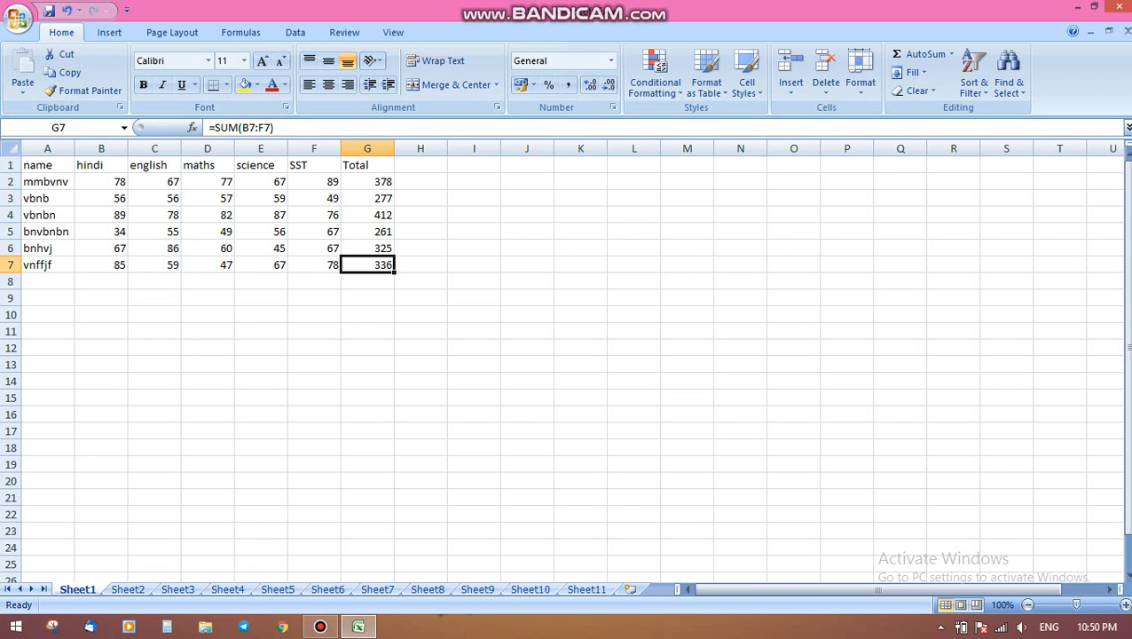